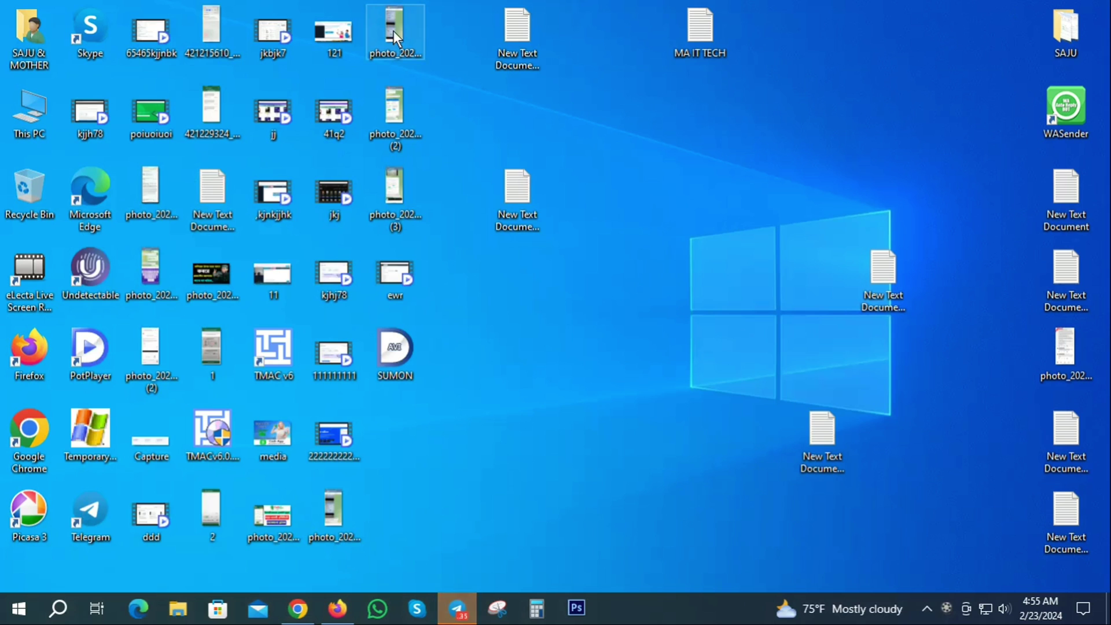
- Open the first approval-email screenshot and scroll through its full contents
double_click(394, 31)
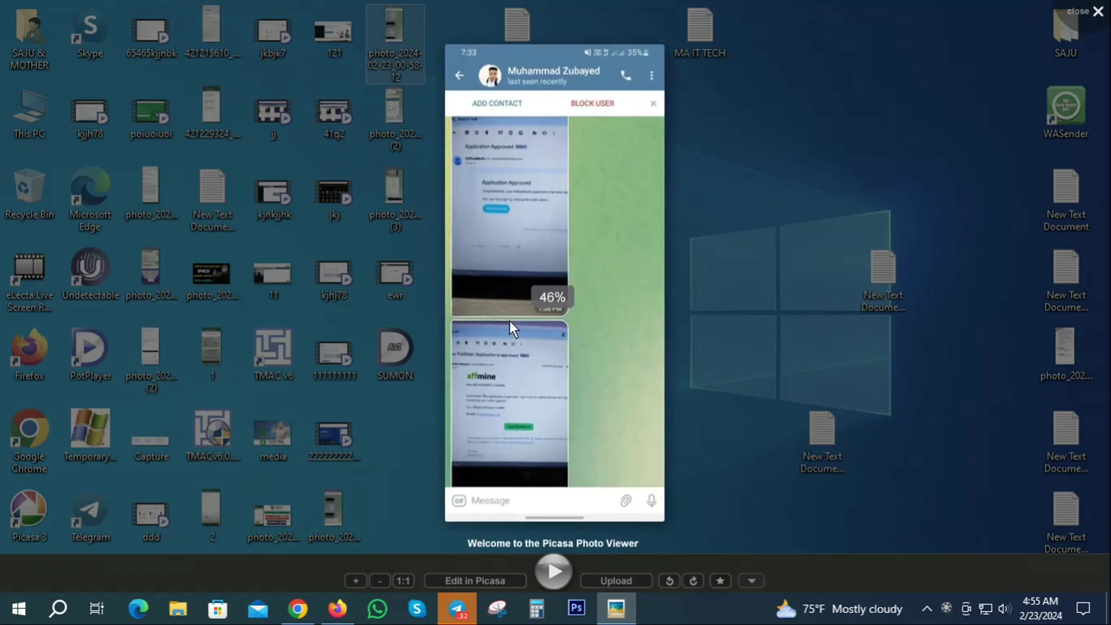
scroll(510, 320, "up", 4)
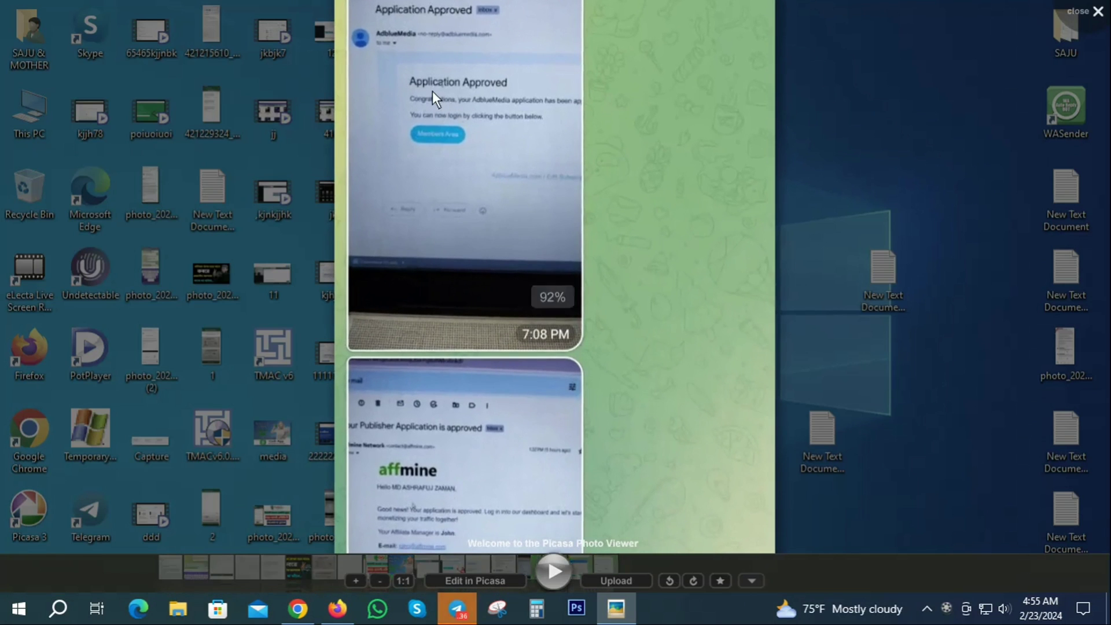
left_click_drag(536, 429, 539, 248)
scroll(464, 407, "up", 1)
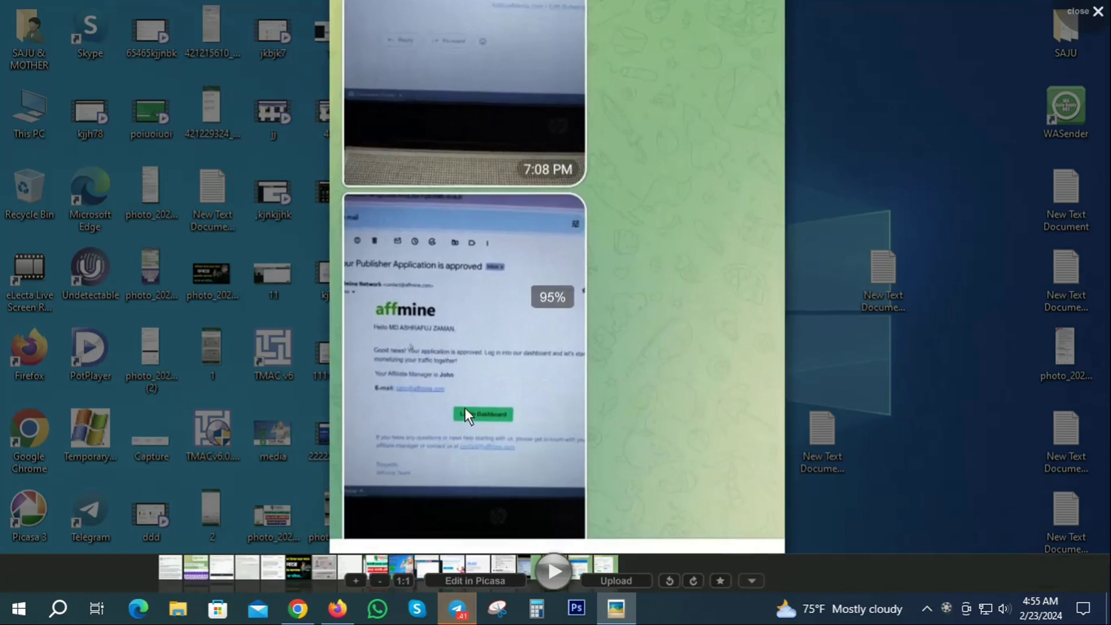
scroll(464, 408, "up", 2)
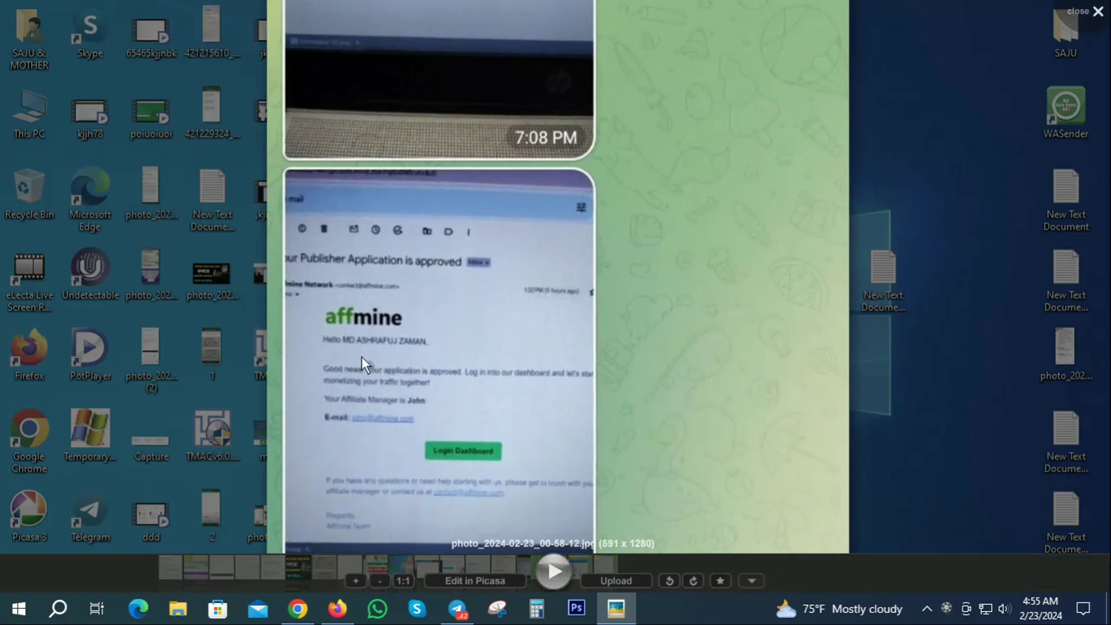
left_click(1098, 11)
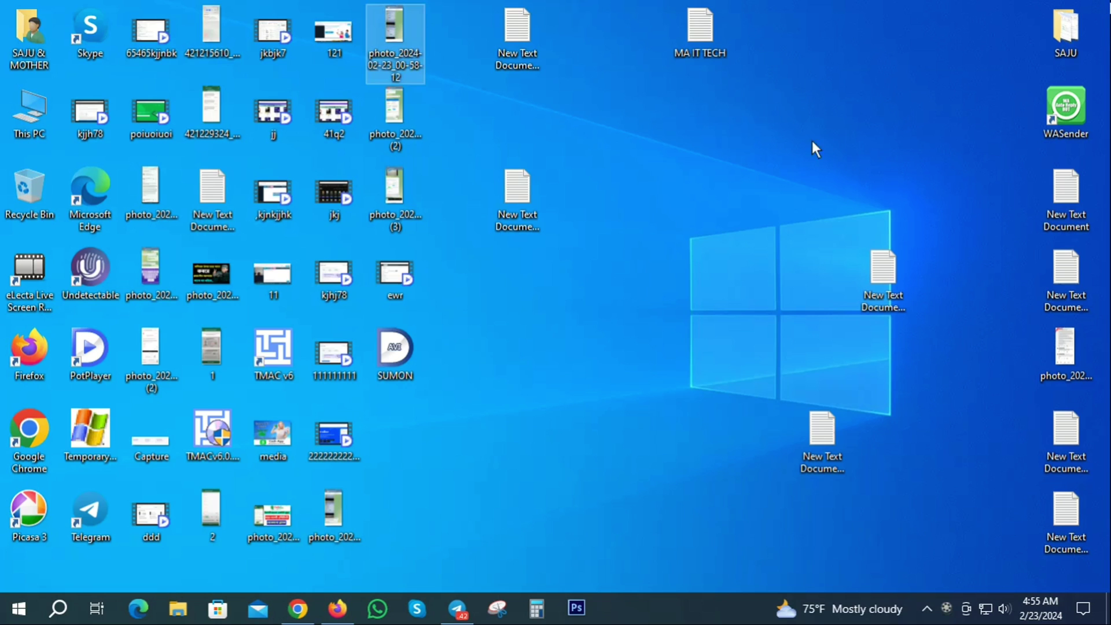
- View the second and third approval-email screenshot photos
double_click(398, 110)
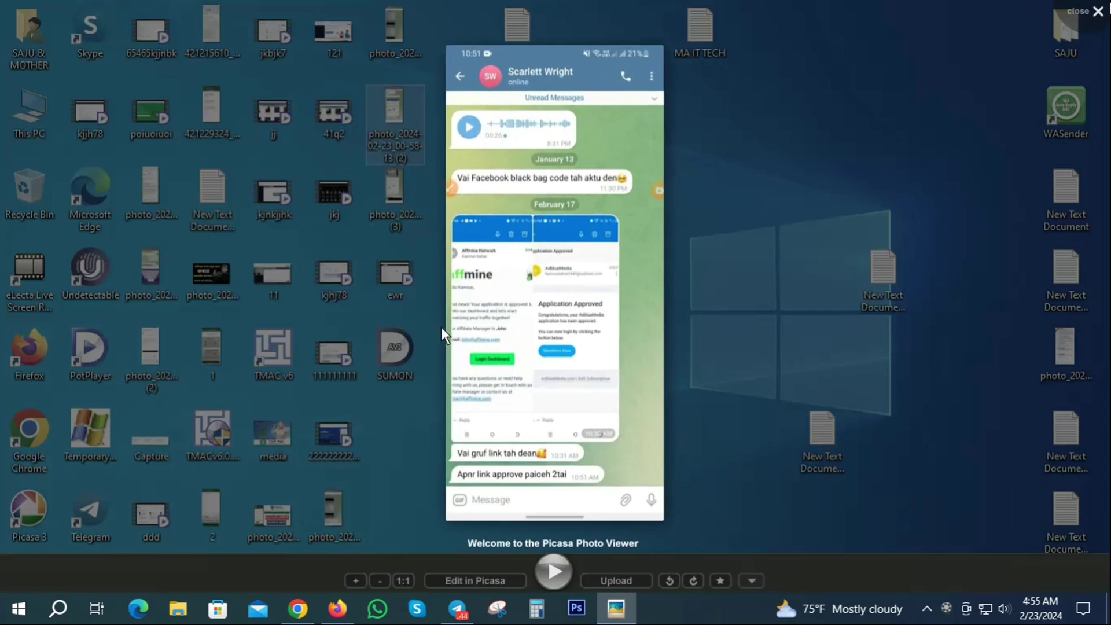
scroll(540, 317, "up", 2)
scroll(414, 301, "up", 2)
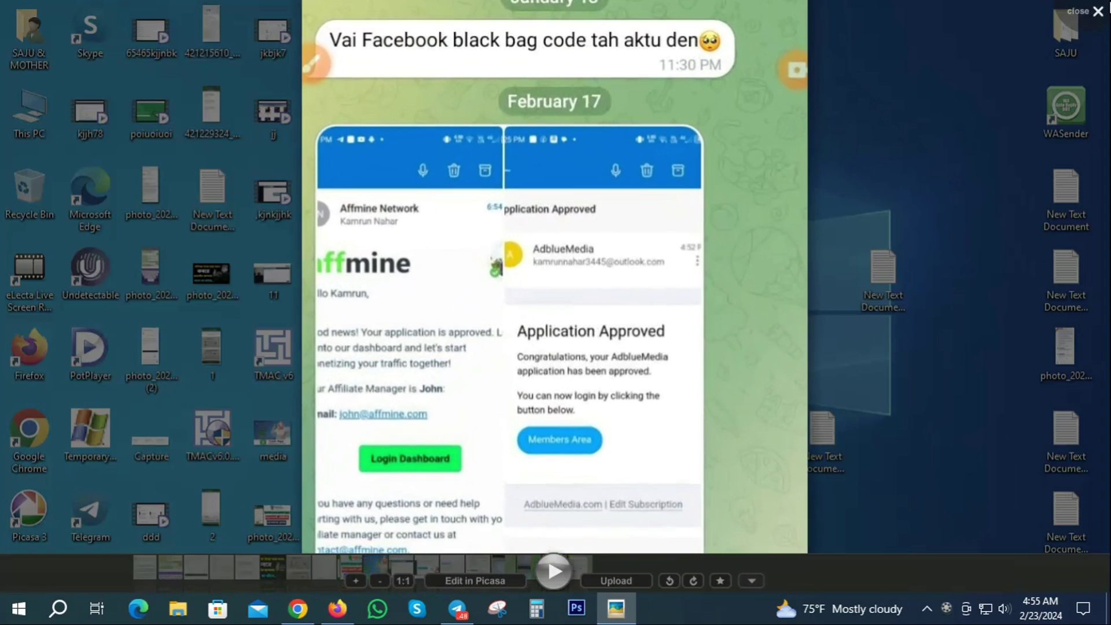
left_click(1097, 11)
left_click(413, 196)
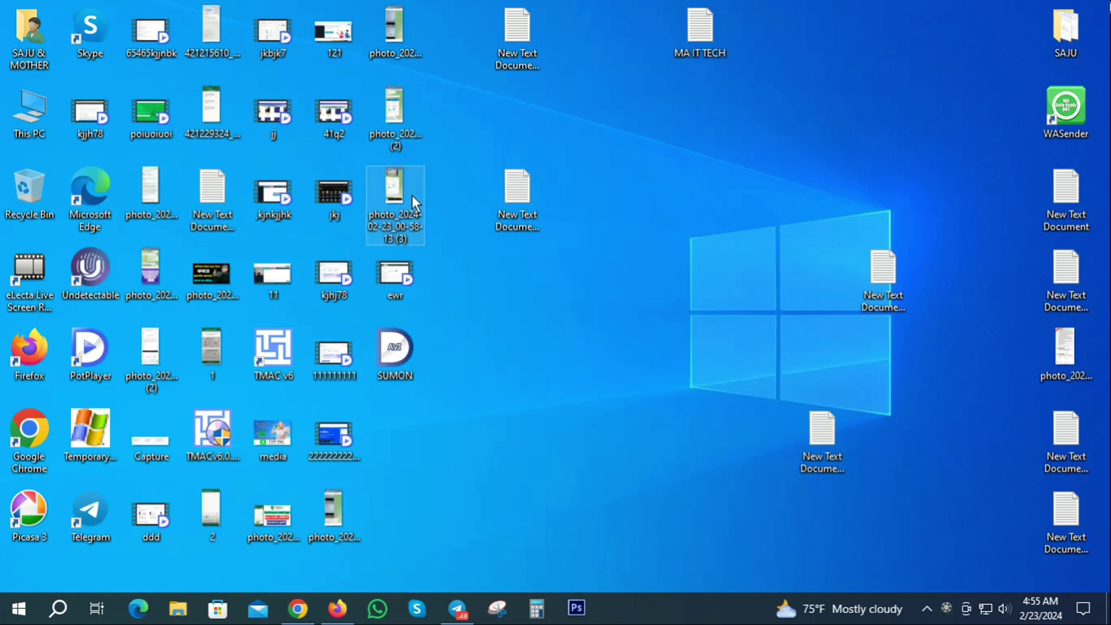
double_click(412, 196)
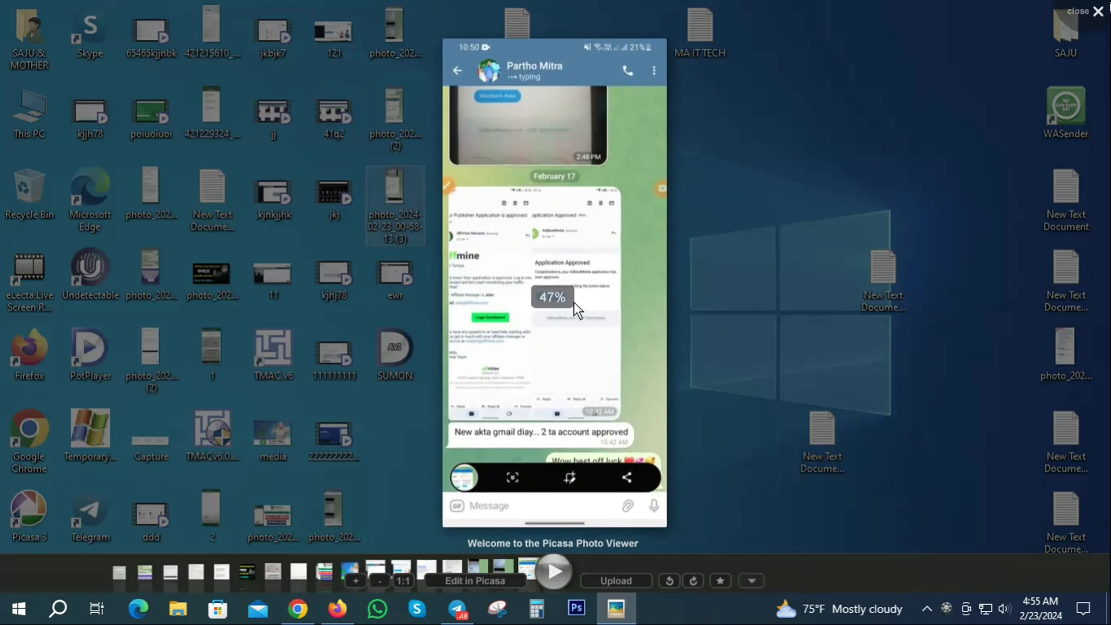
scroll(574, 301, "up", 3)
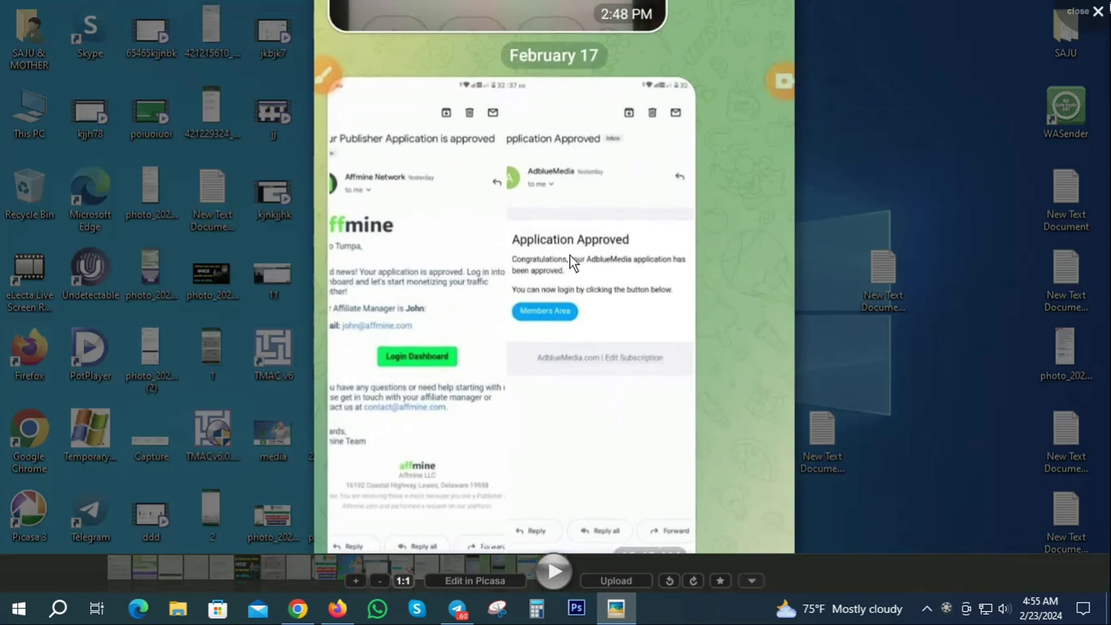
key("Escape")
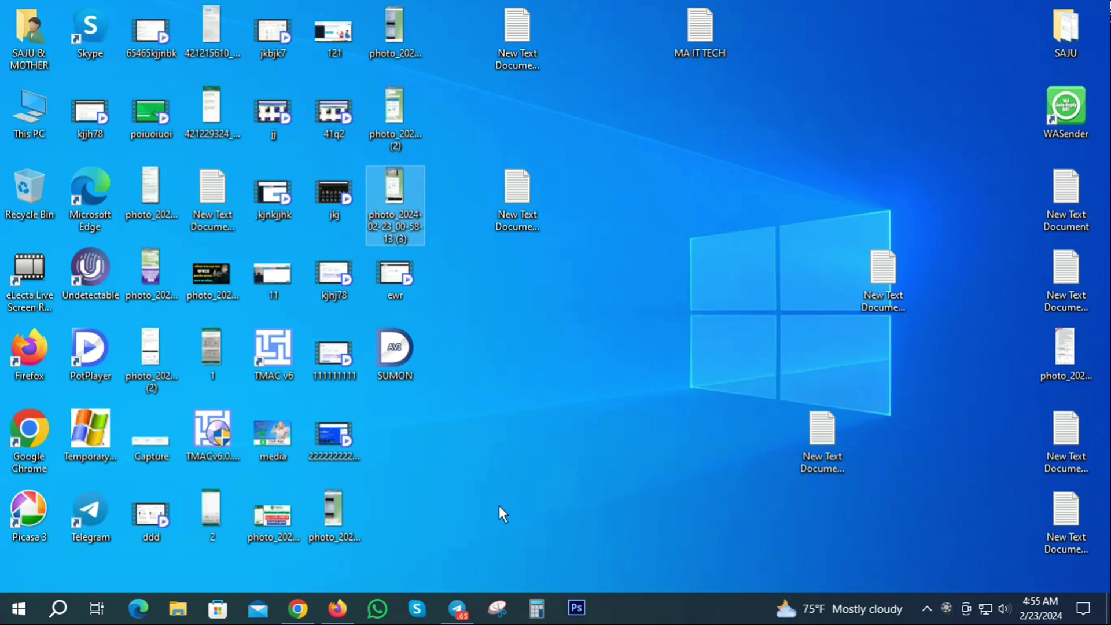
- React with a red heart to the 2:16 AM photo album in Telegram, then minimize it
left_click(457, 608)
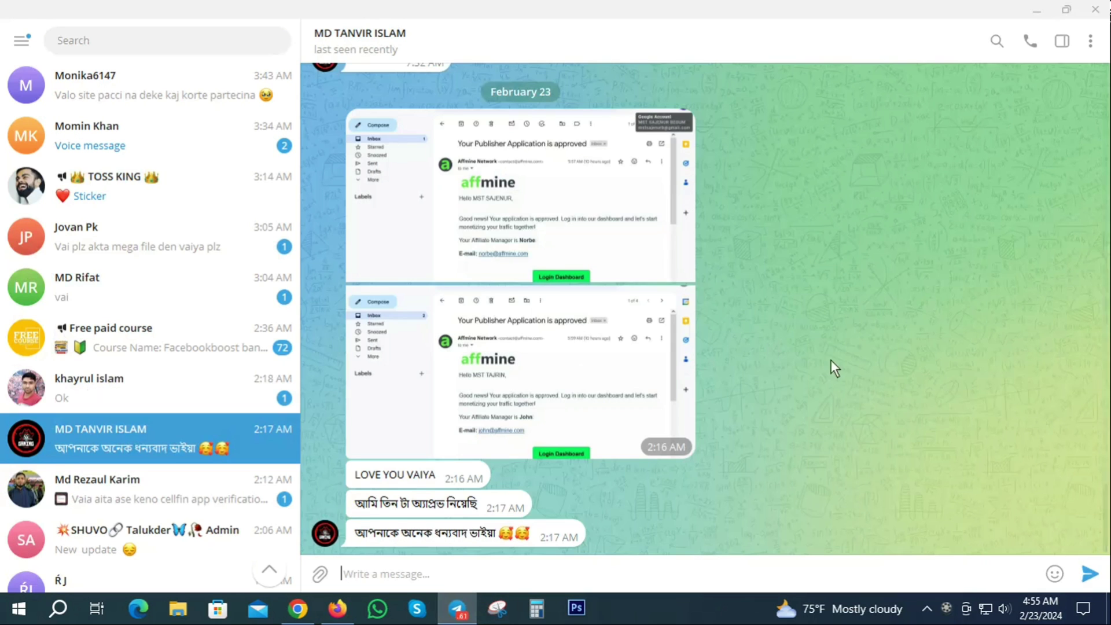
scroll(802, 388, "up", 2)
scroll(753, 412, "down", 2)
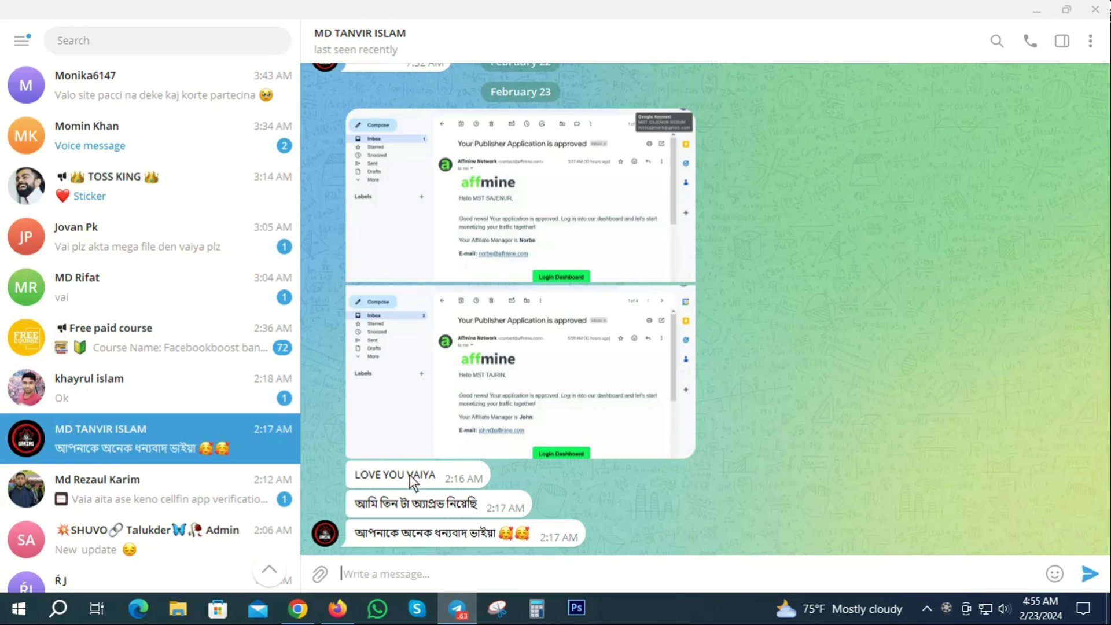
double_click(452, 460)
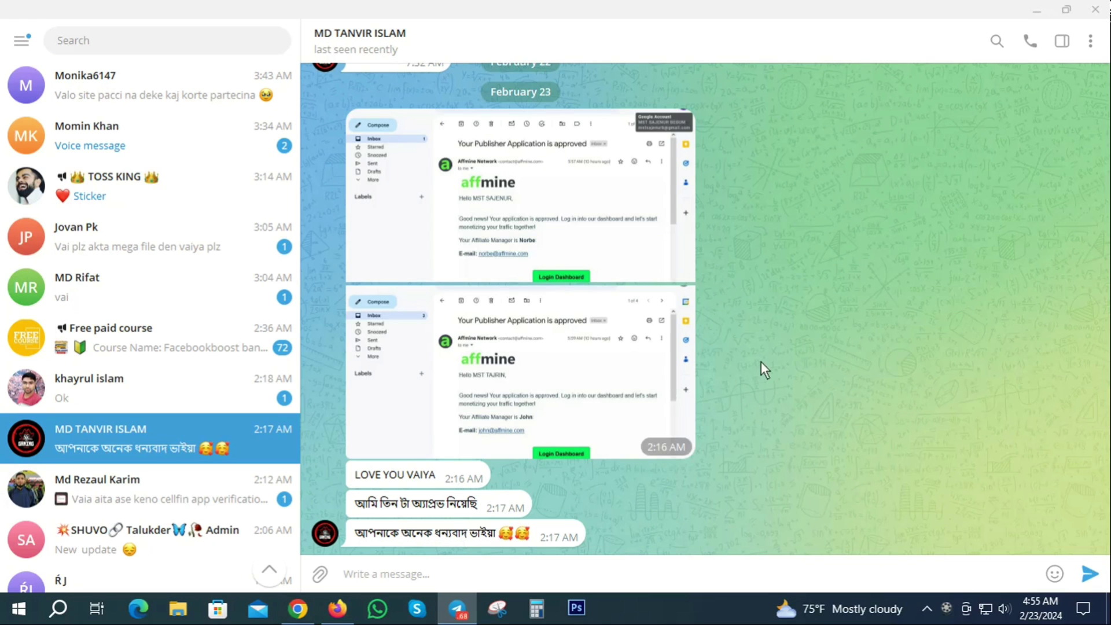
left_click(1036, 10)
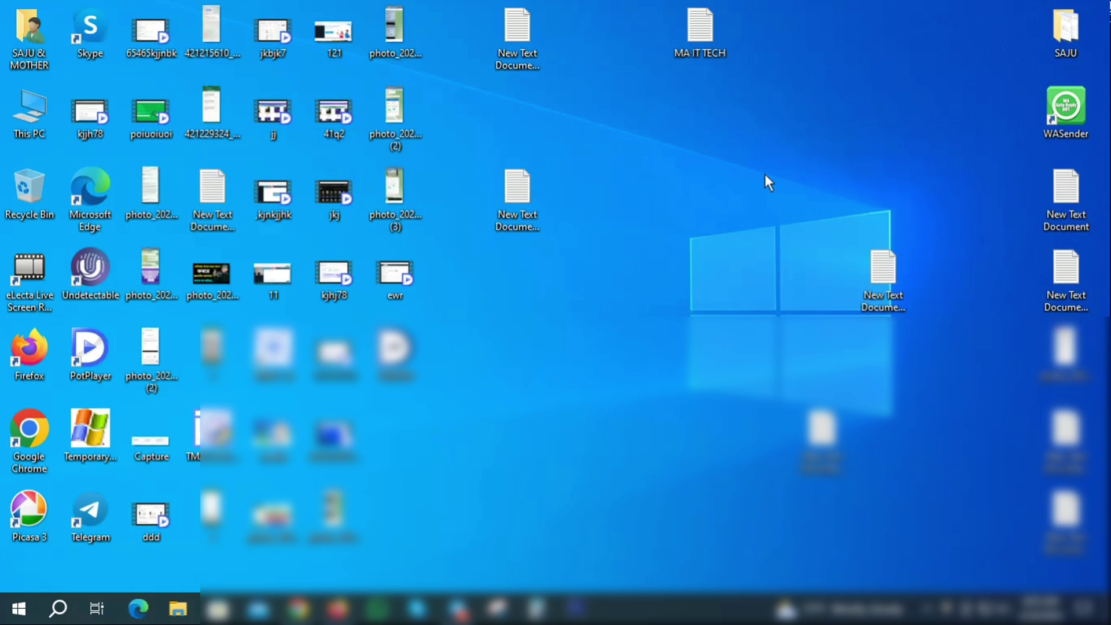
- Switch between the AdBlueMedia referrals and Affmine referral tabs, ending on Affmine's referral page
left_click(298, 609)
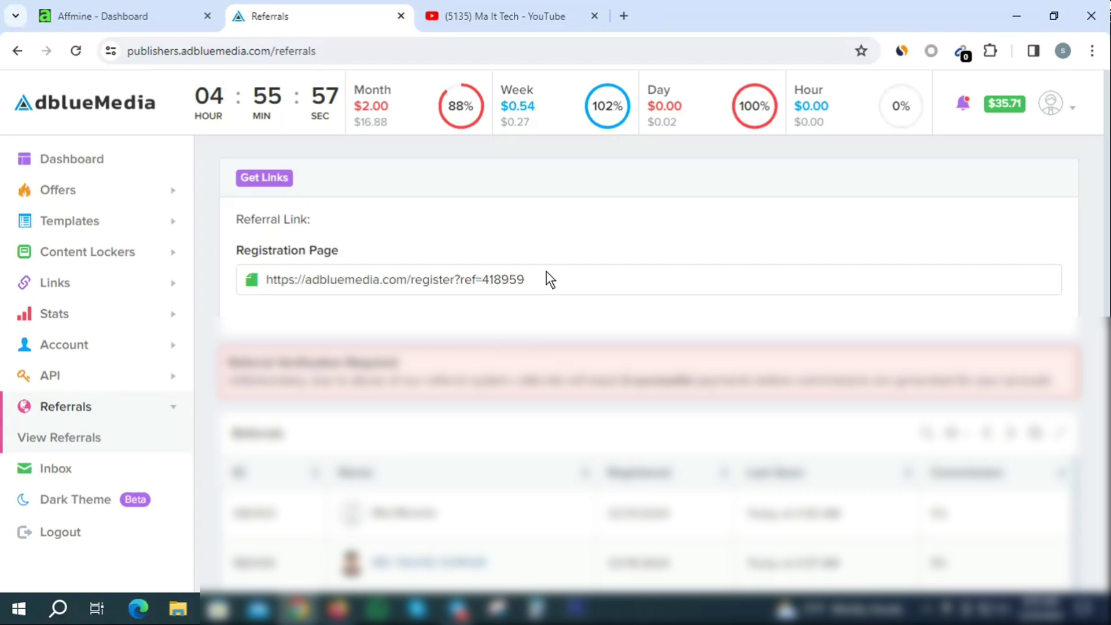
left_click(121, 14)
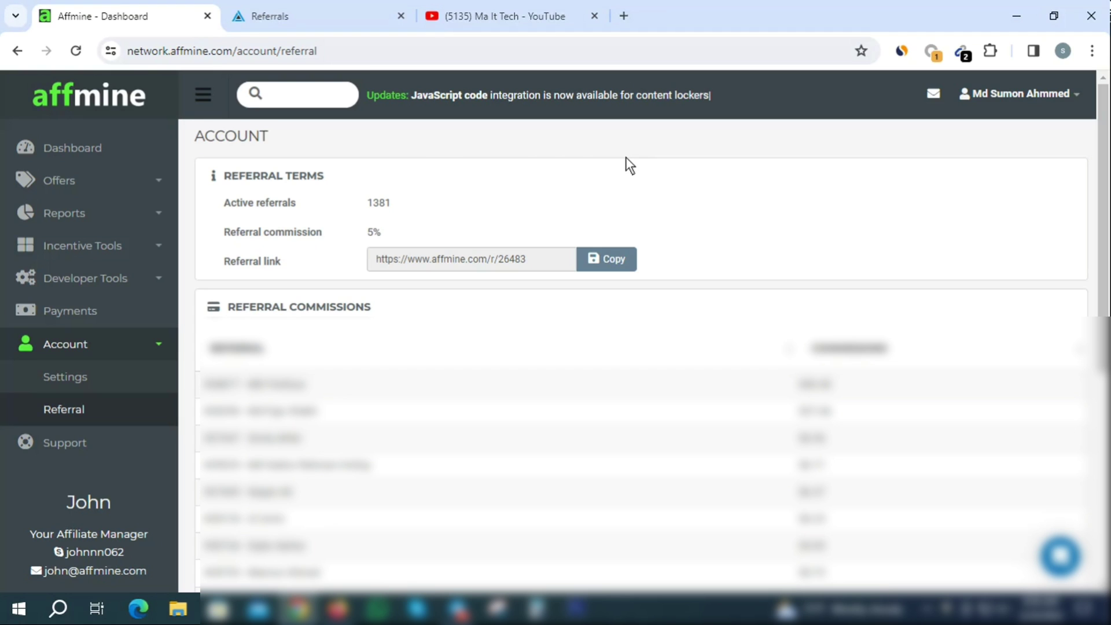
left_click(301, 5)
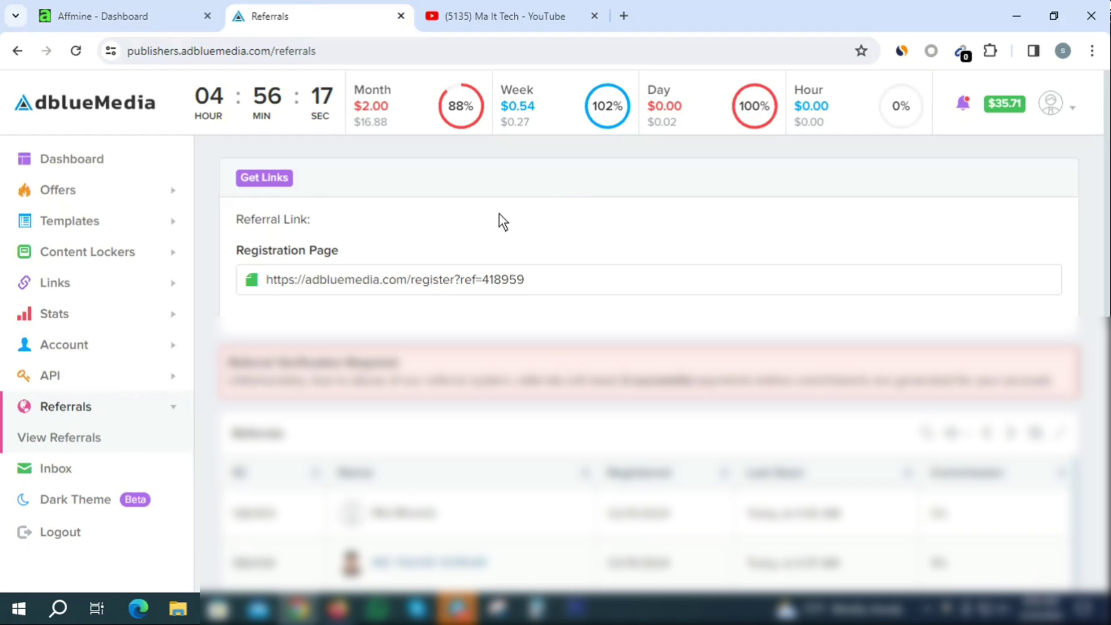
left_click(92, 13)
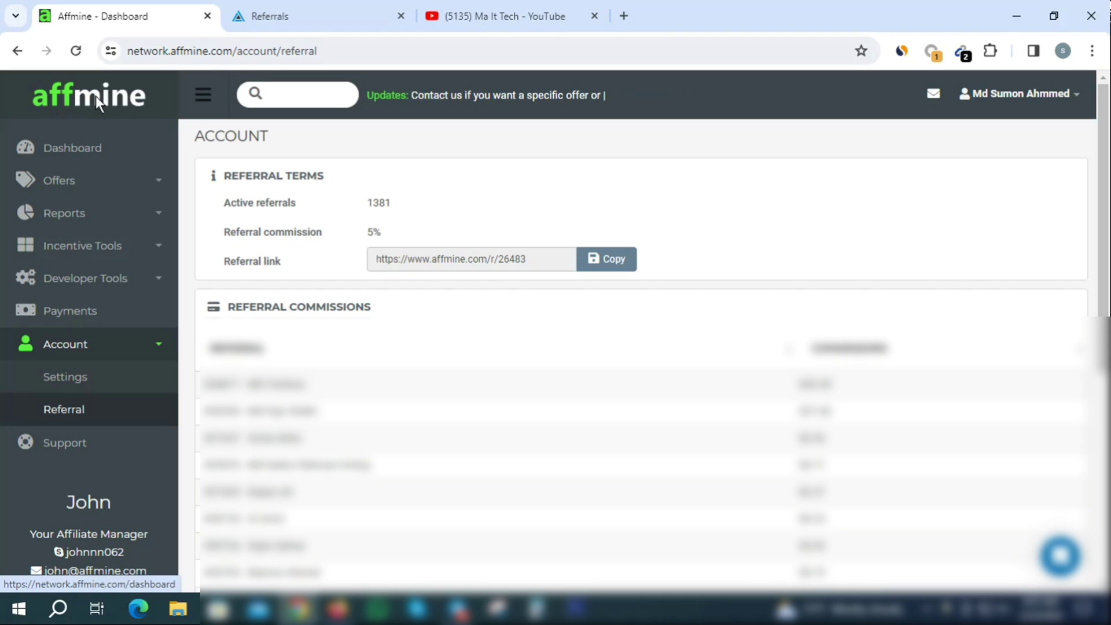
left_click(324, 15)
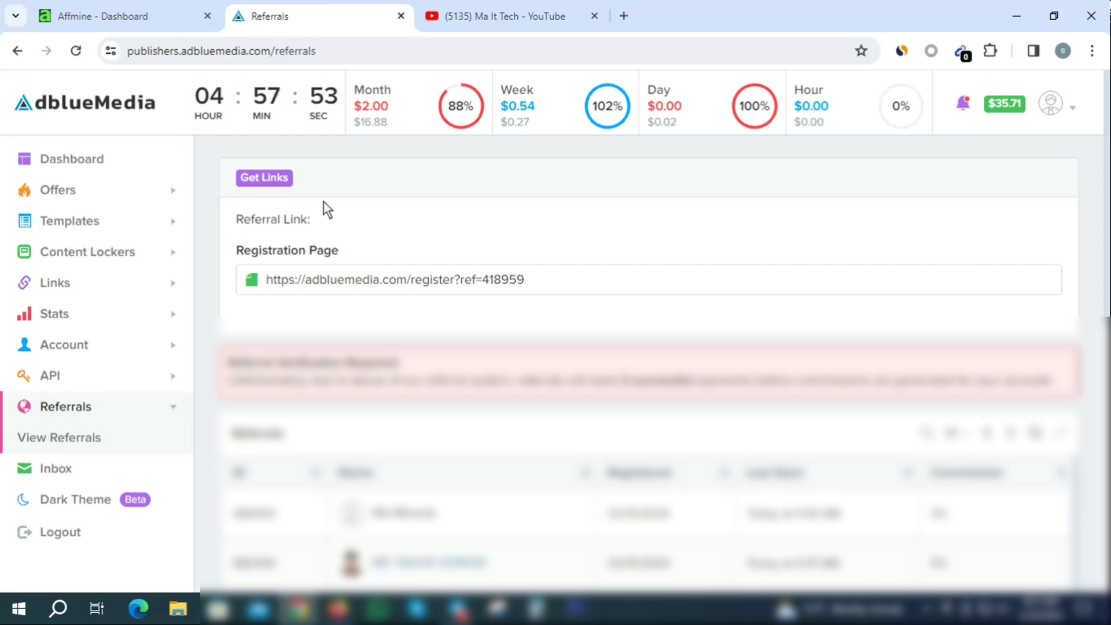
left_click(570, 11)
scroll(741, 382, "down", 4)
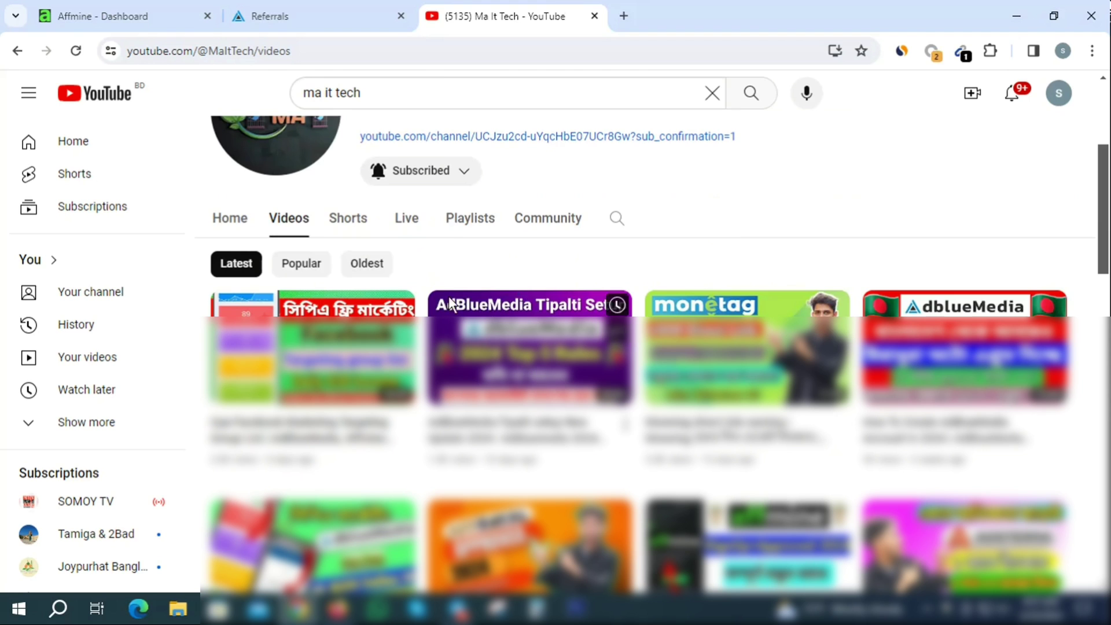
mouse_move(529, 364)
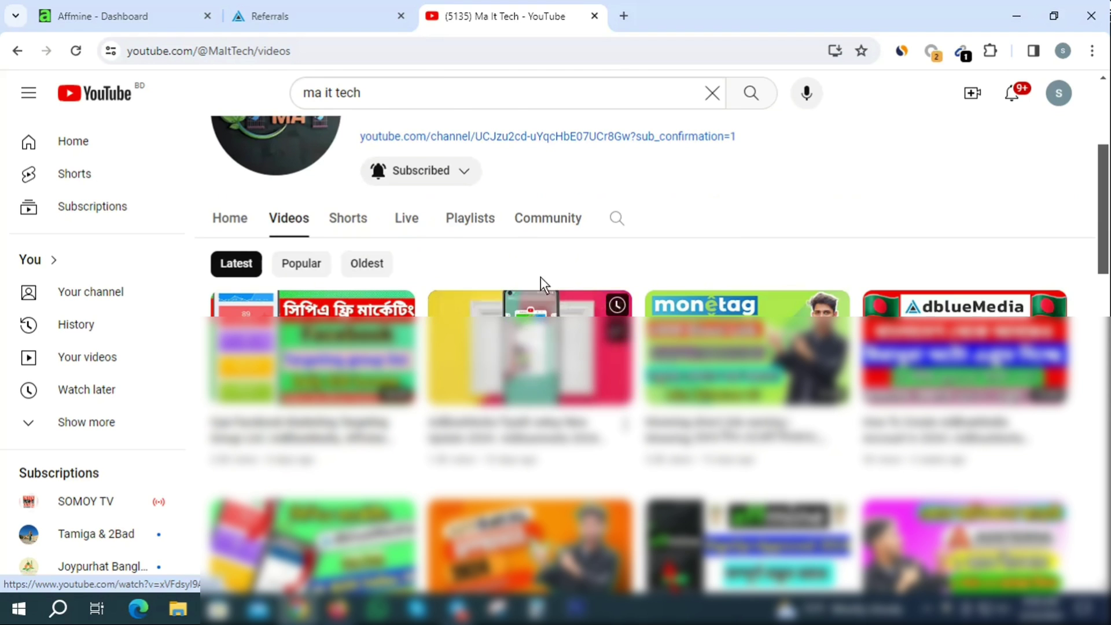
scroll(529, 364, "up", 4)
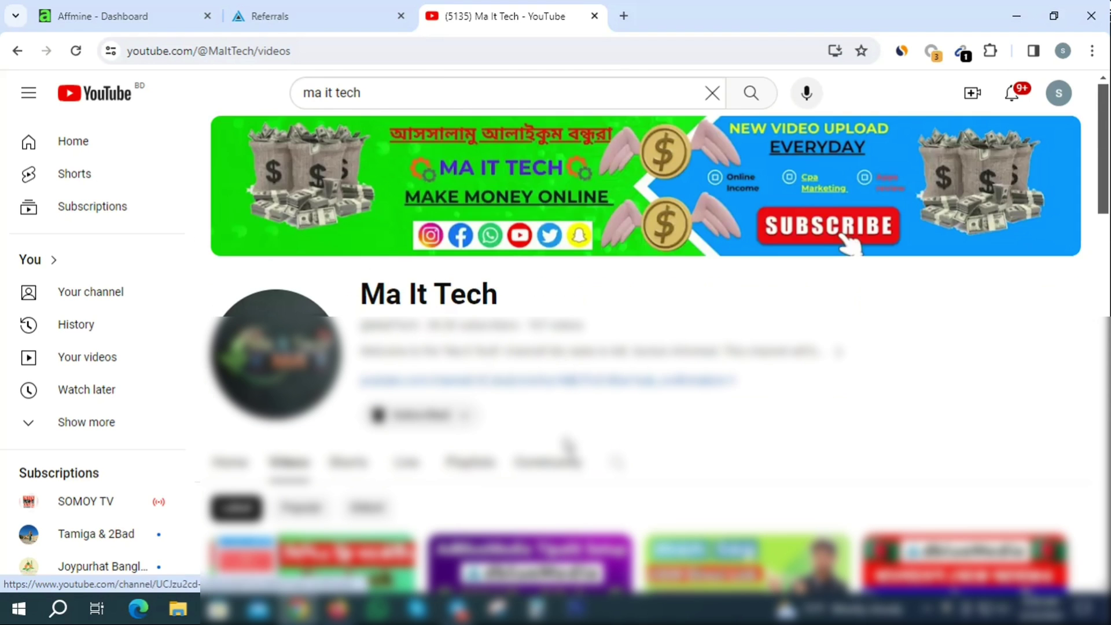
scroll(529, 363, "down", 2)
scroll(530, 363, "down", 1)
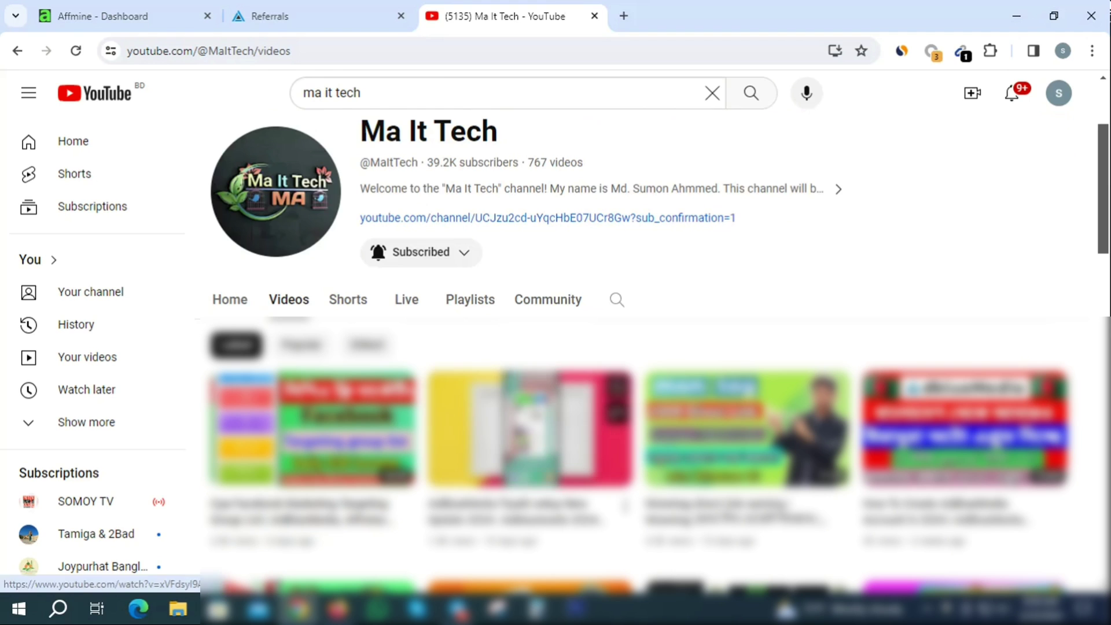
scroll(529, 364, "up", 3)
left_click(325, 8)
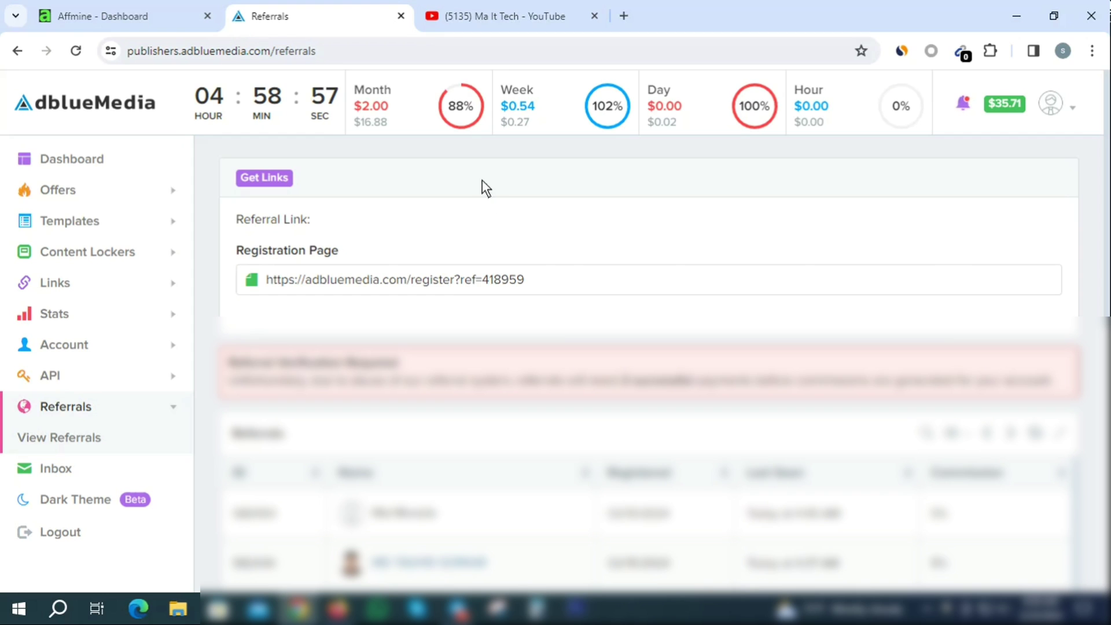
- Copy Affmine's referral link, highlight the 1381 active-referral count, and switch to the Gmail inbox
left_click(133, 2)
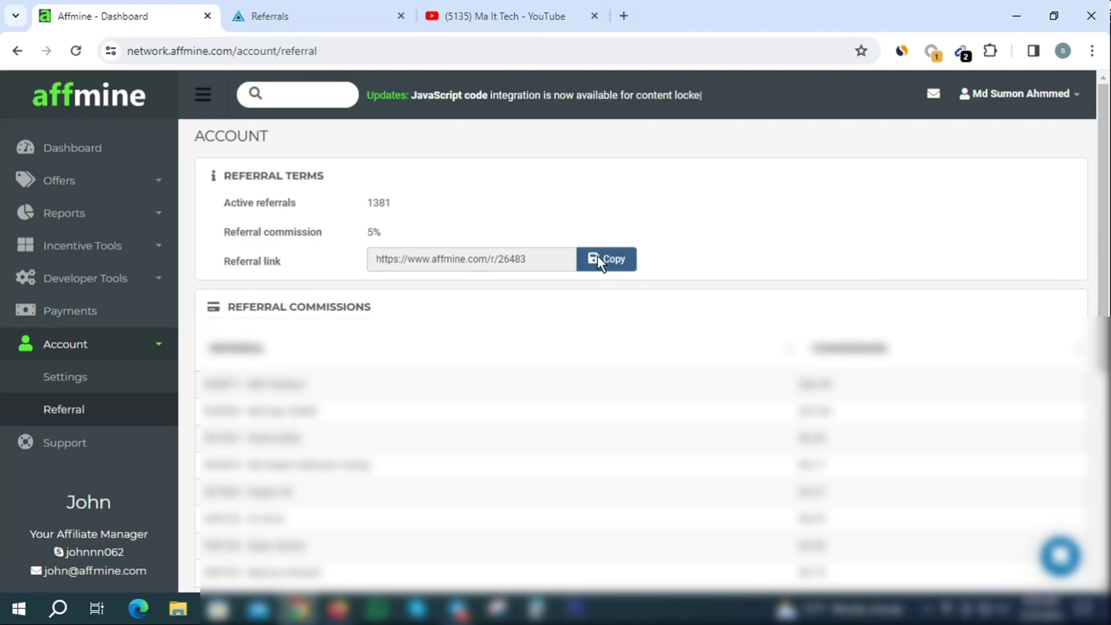
left_click(616, 255)
key("ctrl+c")
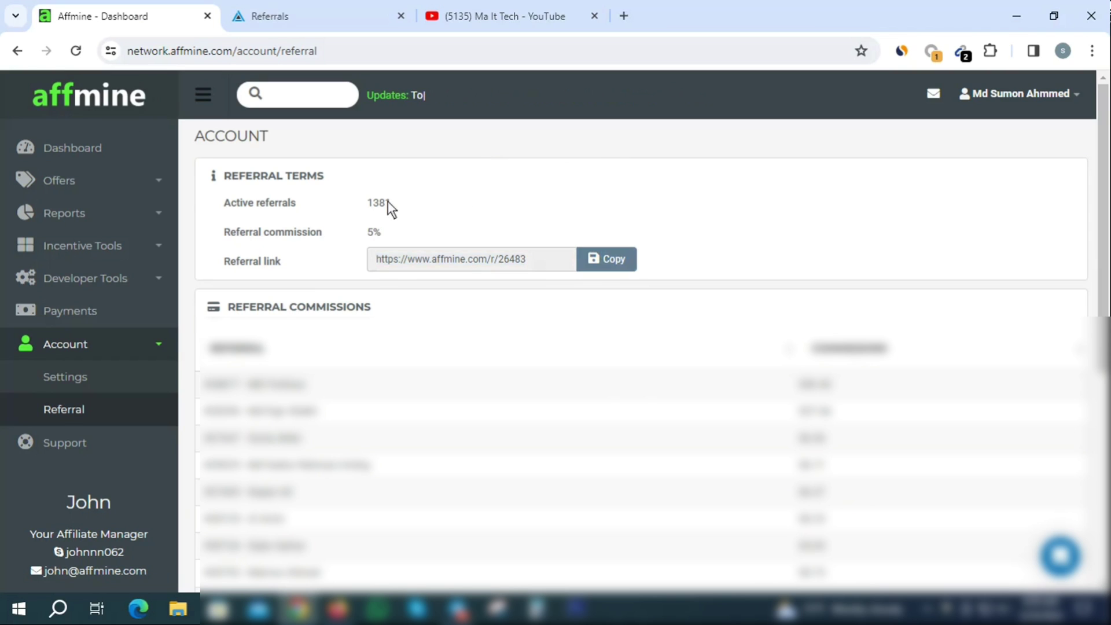
left_click_drag(388, 201, 360, 199)
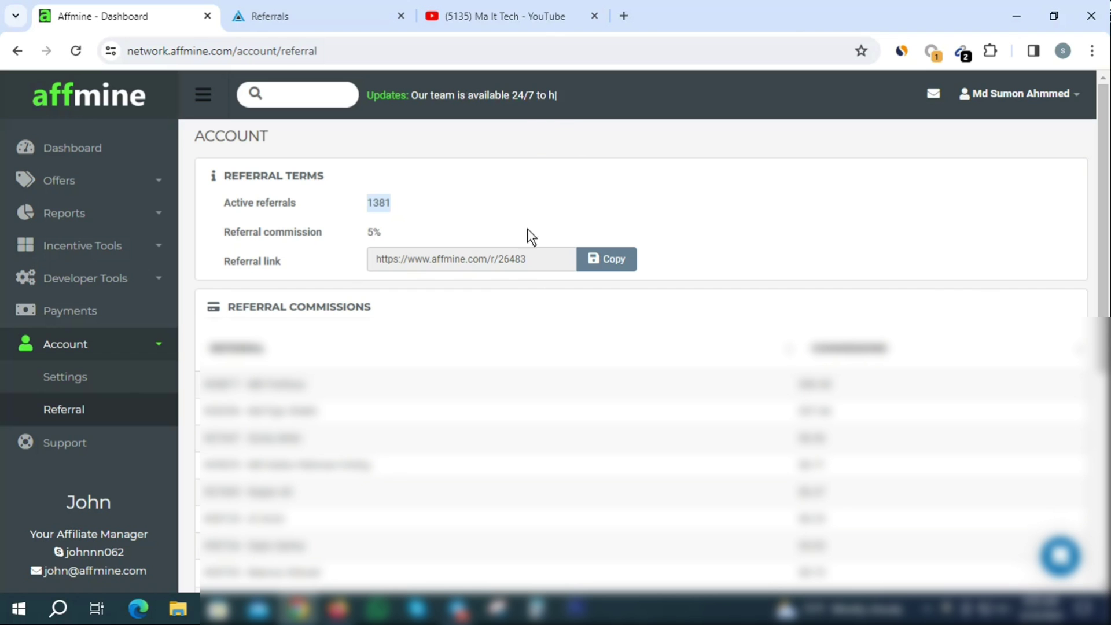
left_click(338, 609)
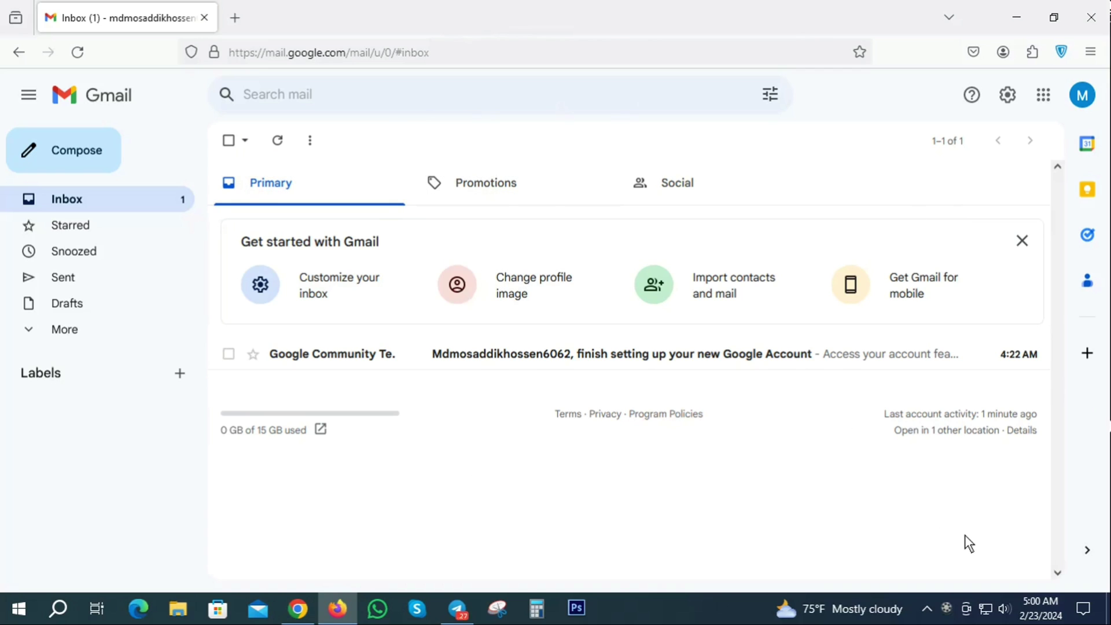
- Clear all Firefox history, logins, cookies, cache and site data for the Everything time range
key("ctrl+shift+Delete")
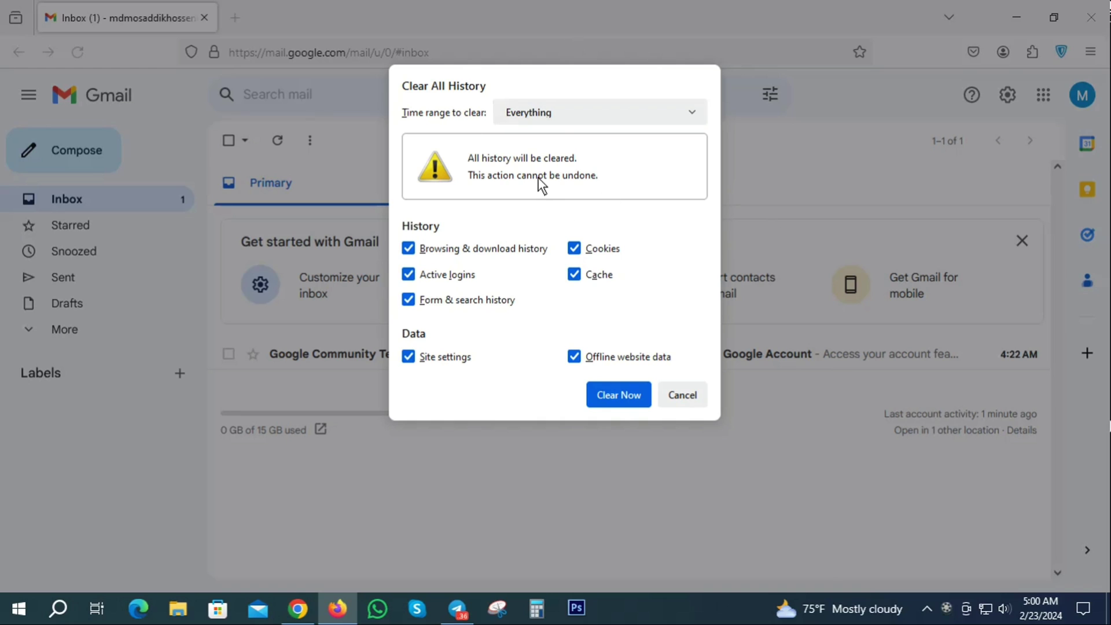
left_click(543, 111)
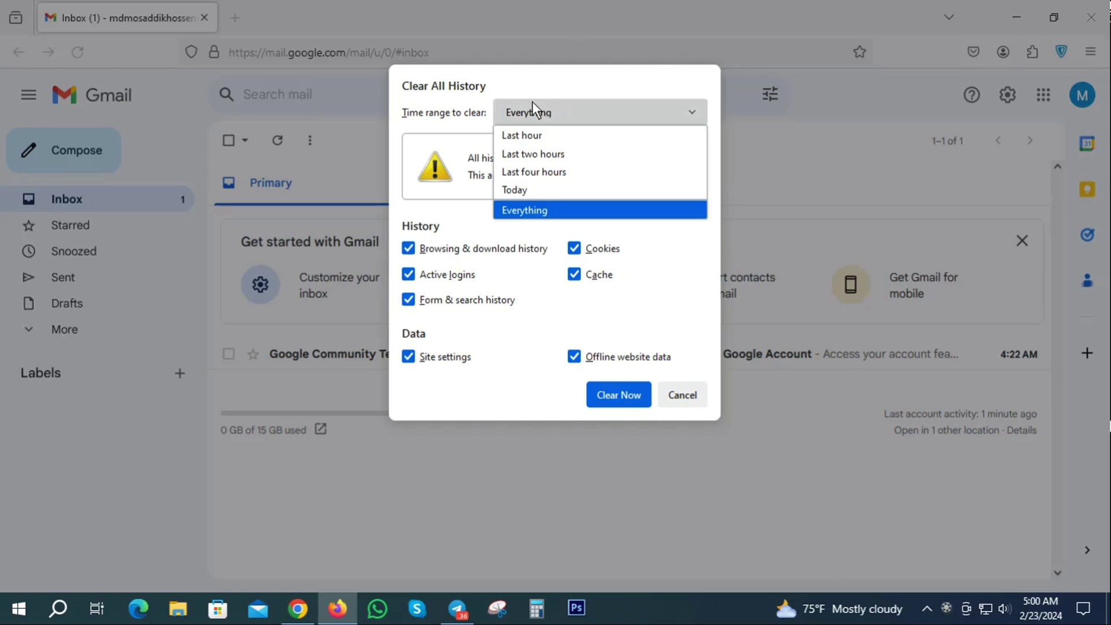
left_click(525, 211)
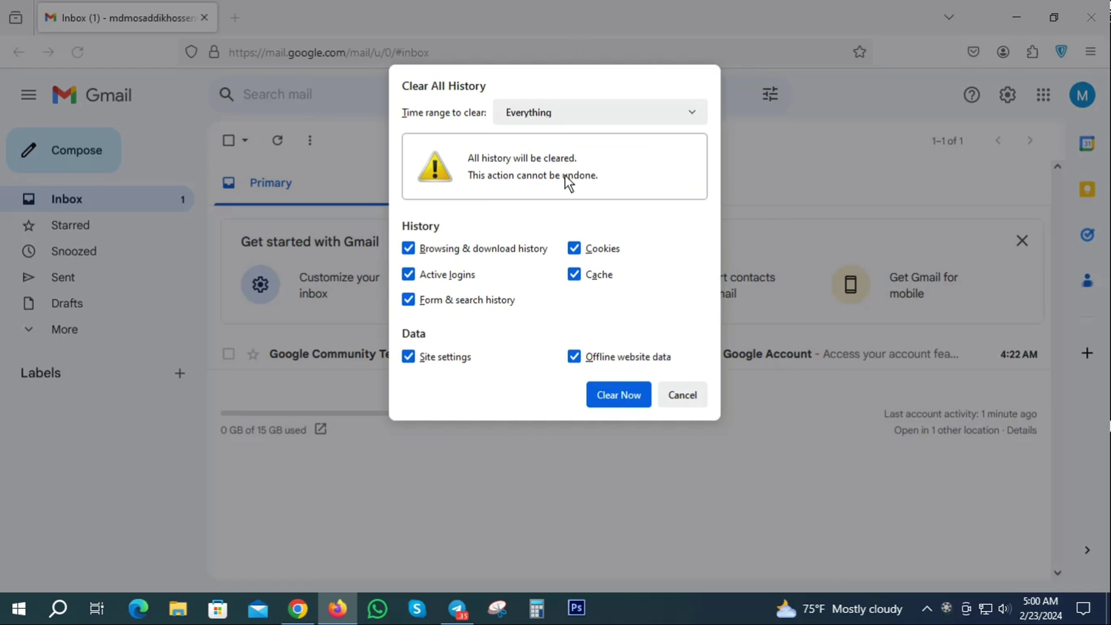
left_click(619, 396)
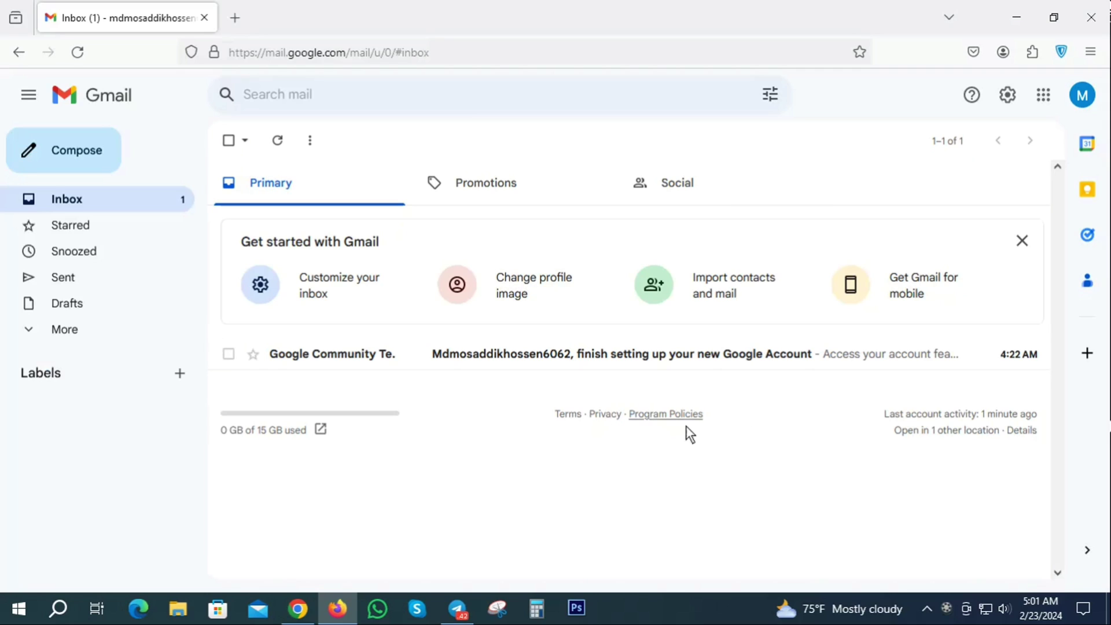
- Reload Gmail and sign in with the saved account address and autofilled password
left_click(84, 48)
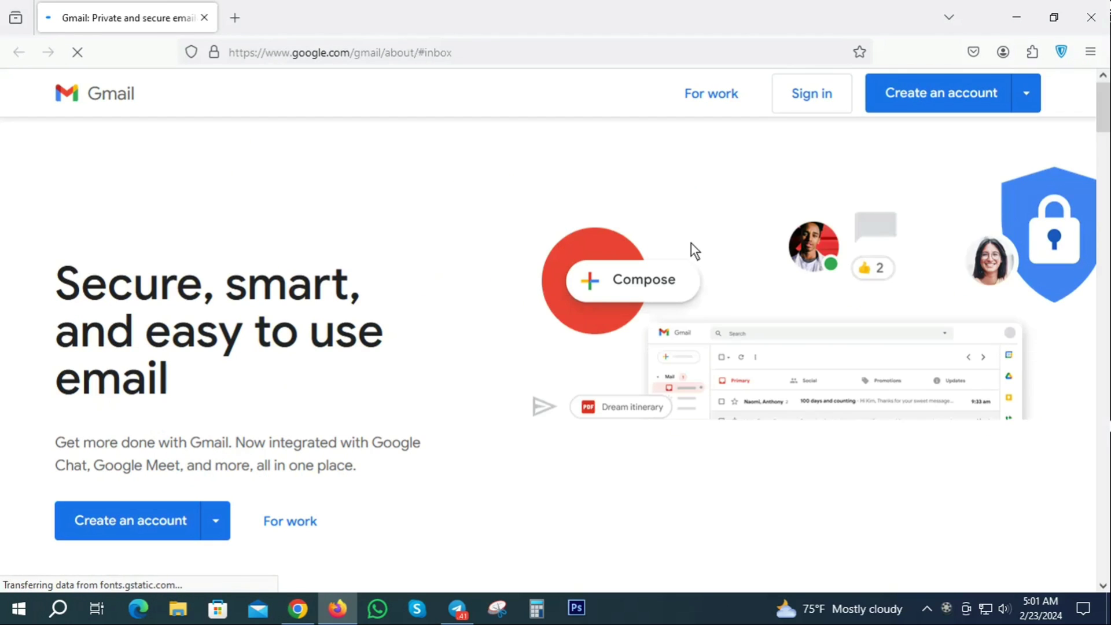
left_click(808, 94)
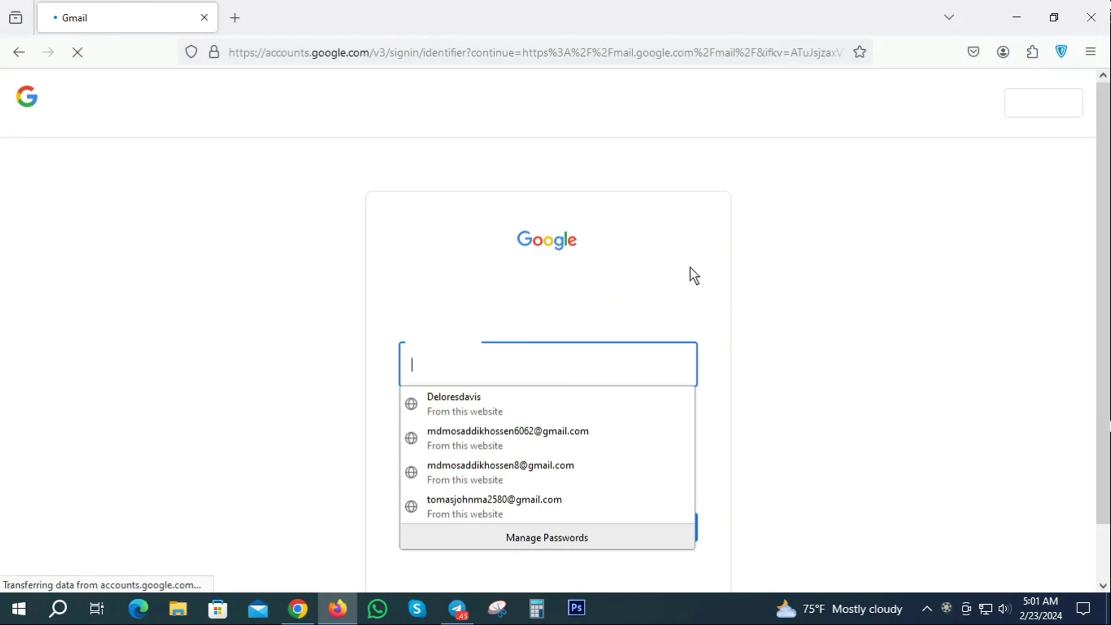
left_click(523, 435)
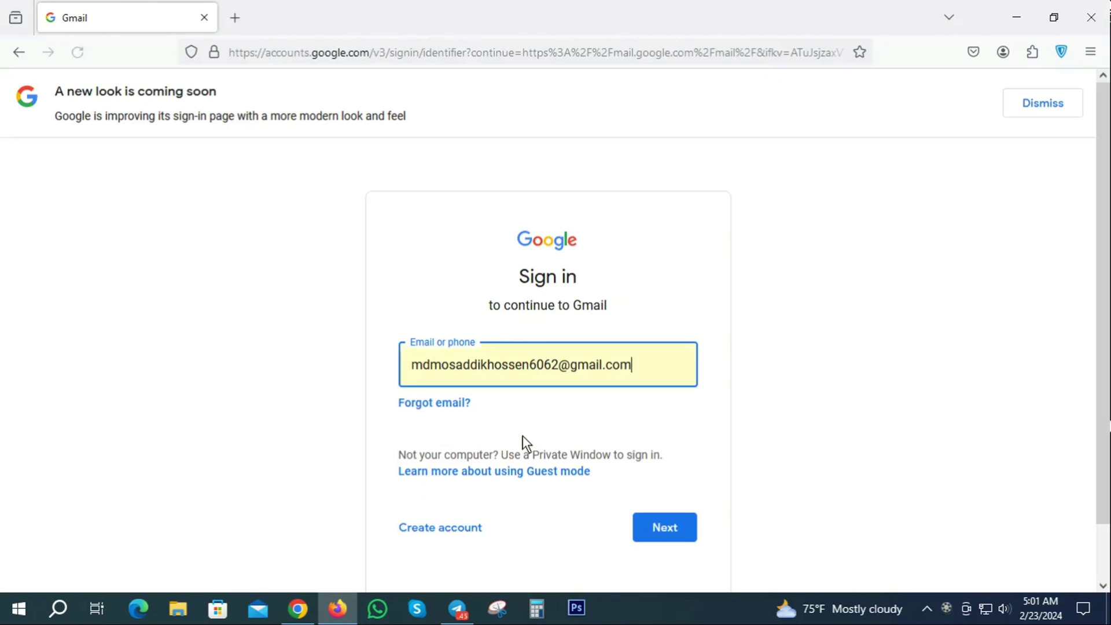
left_click(666, 530)
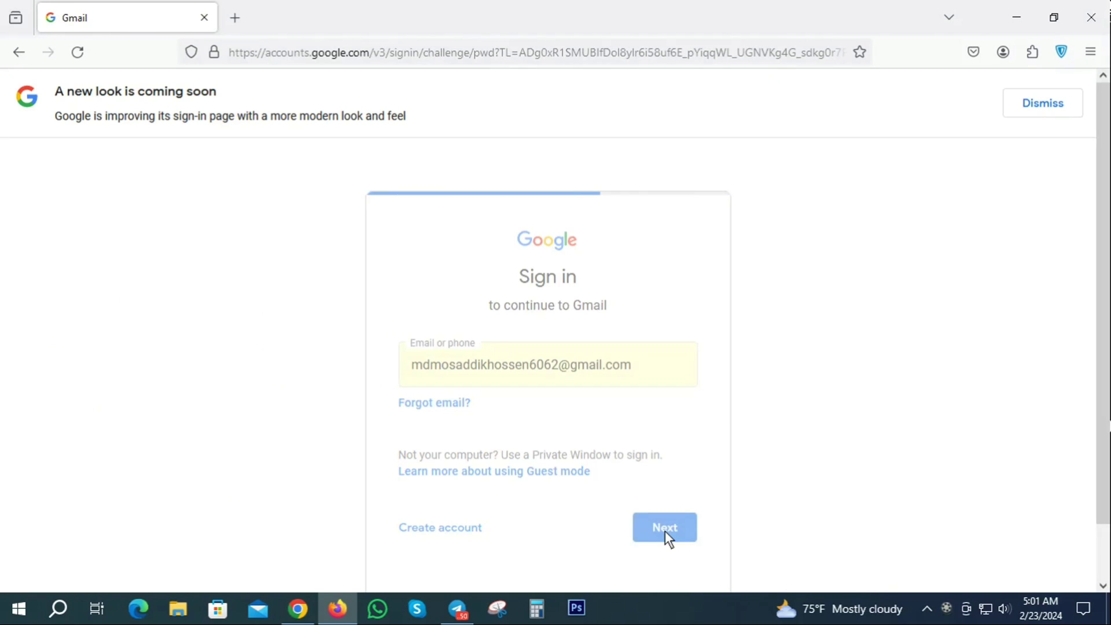
left_click(676, 510)
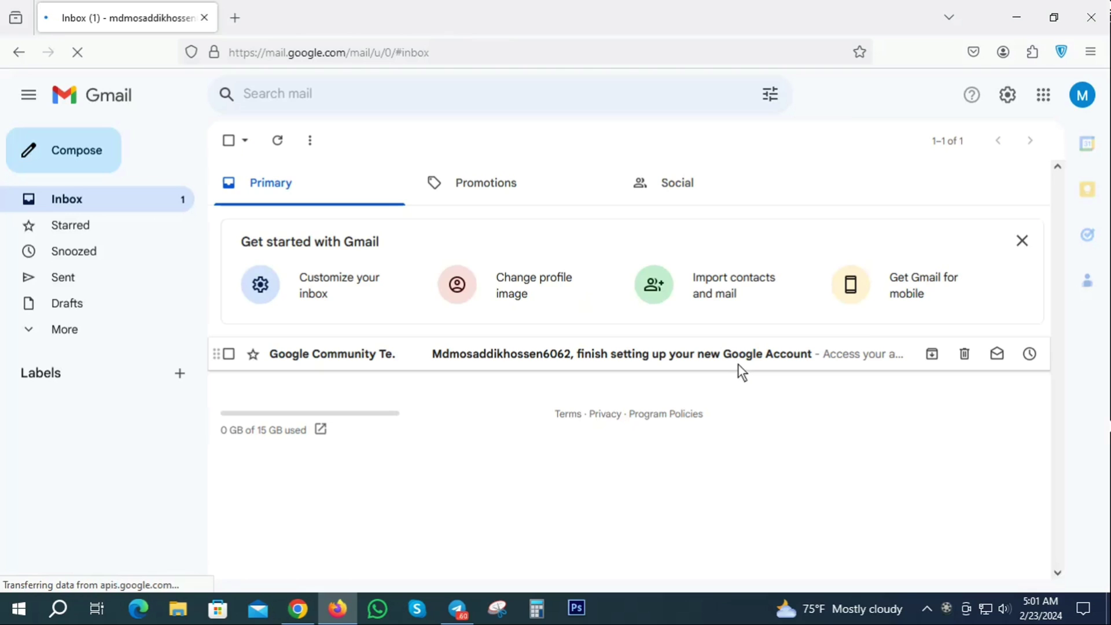
- Open the copied Affmine referral link in a new tab
left_click(231, 17)
left_click(283, 52)
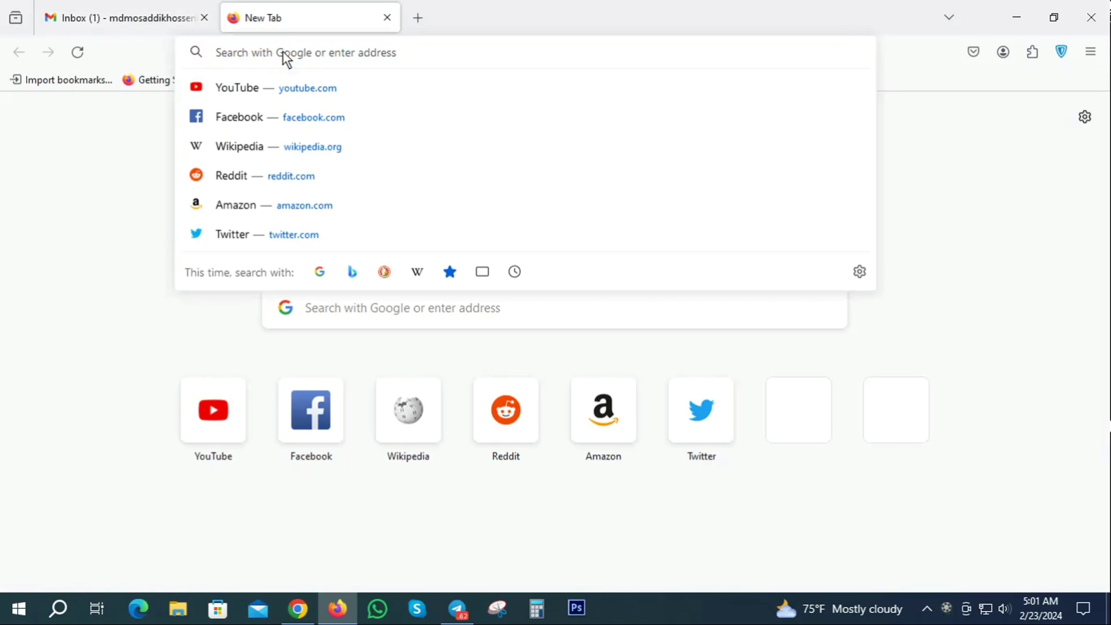
key("ctrl+v")
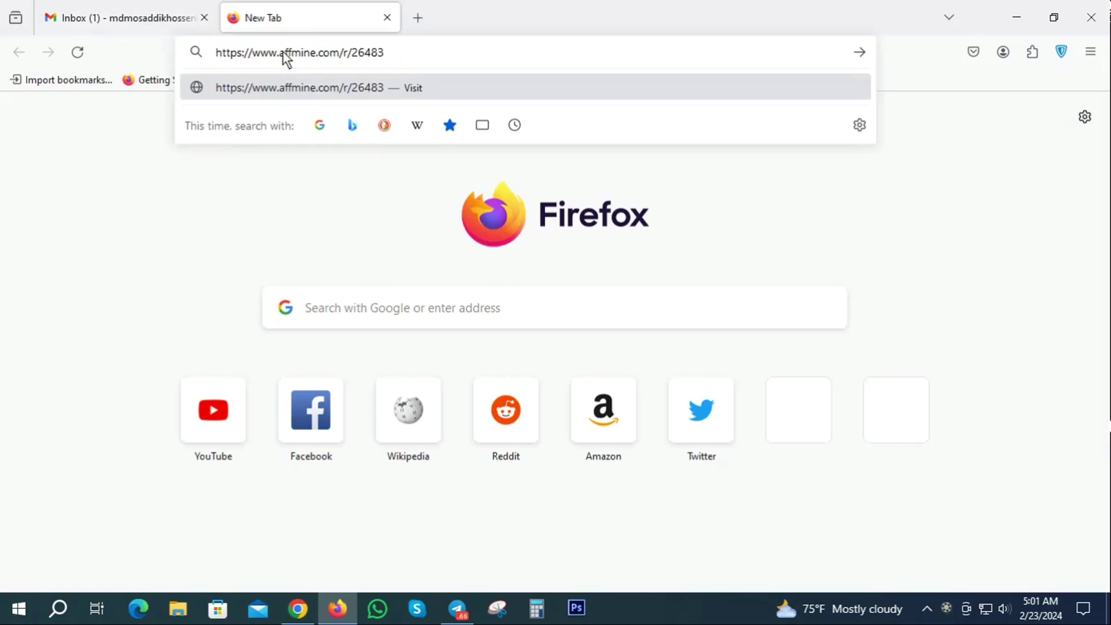
key("Return")
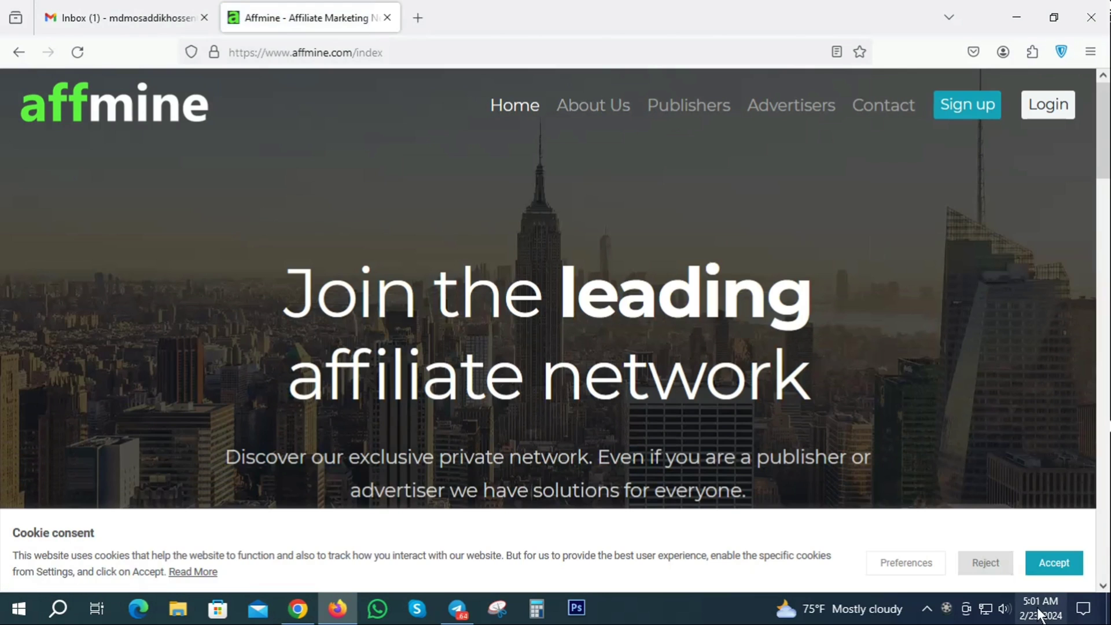
- Accept the cookie notice and open the Affmine Publisher Sign Up form
left_click(1055, 562)
left_click(484, 558)
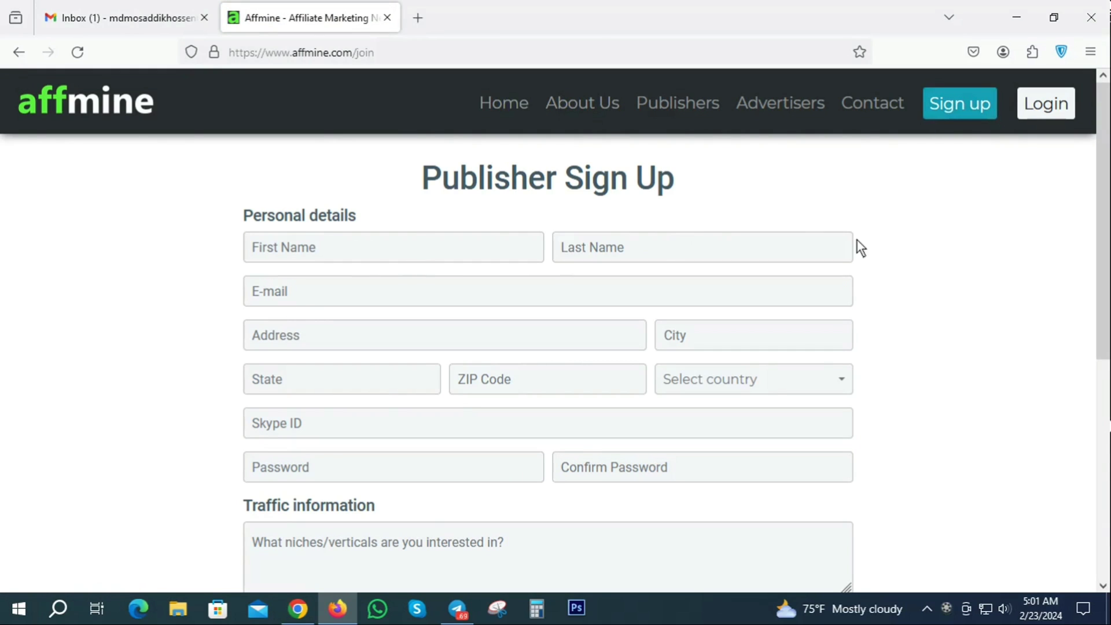
scroll(333, 283, "down", 3)
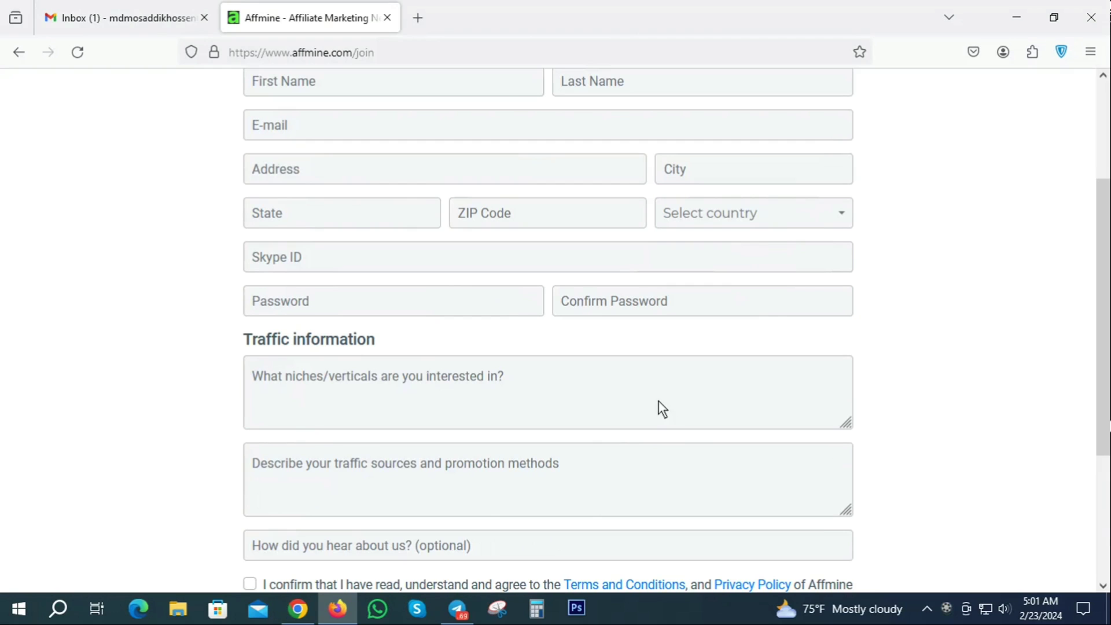
scroll(588, 422, "up", 3)
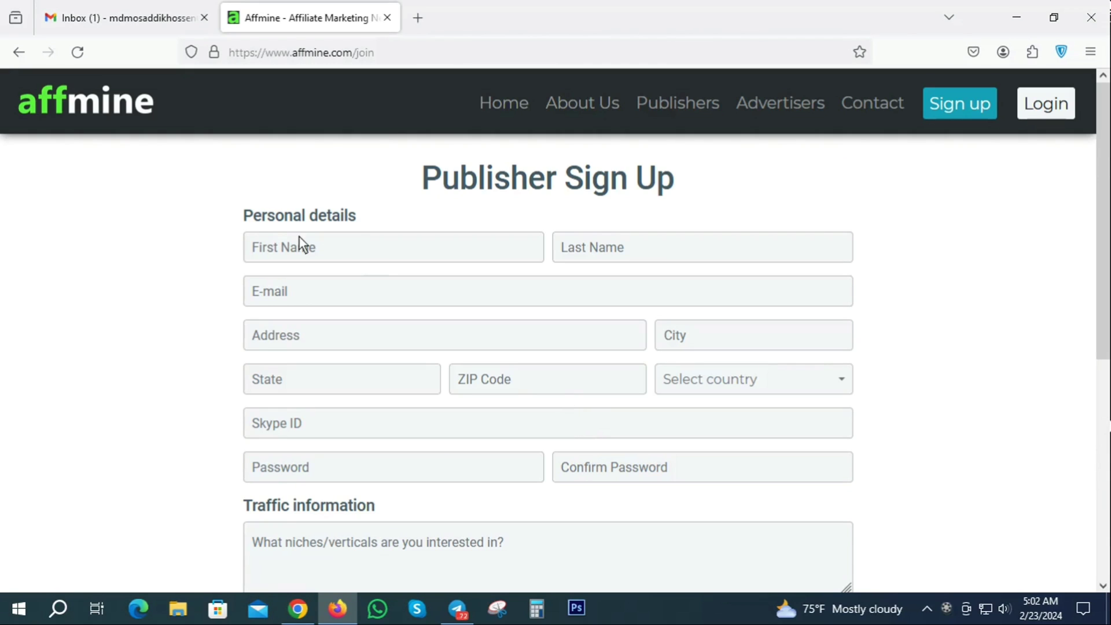
- Enter the first name and last name on the sign-up form
left_click(305, 253)
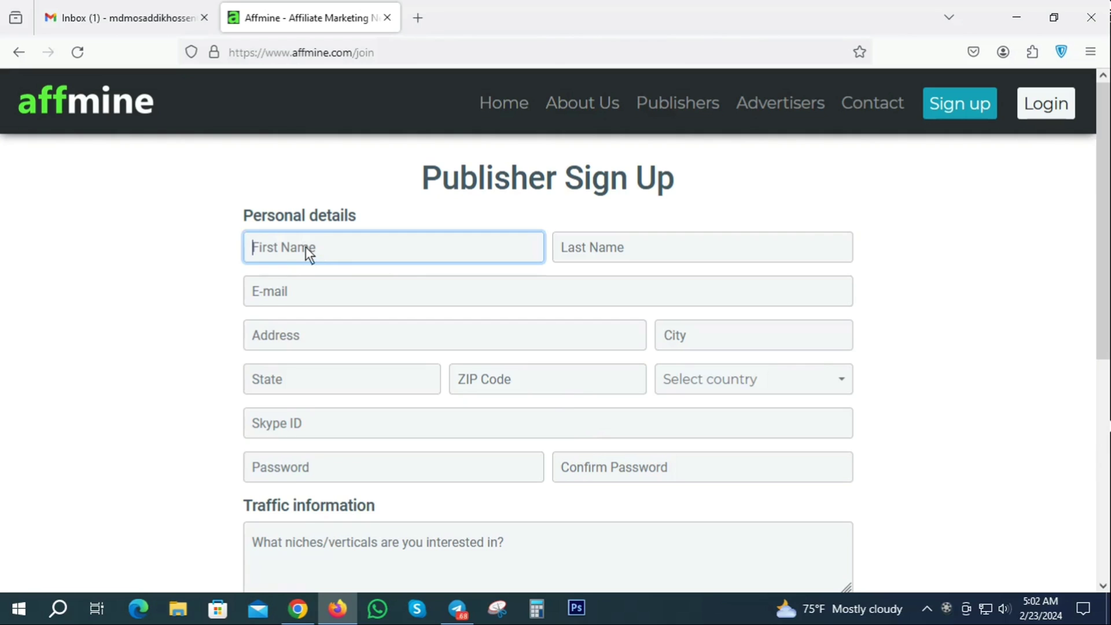
left_click(113, 11)
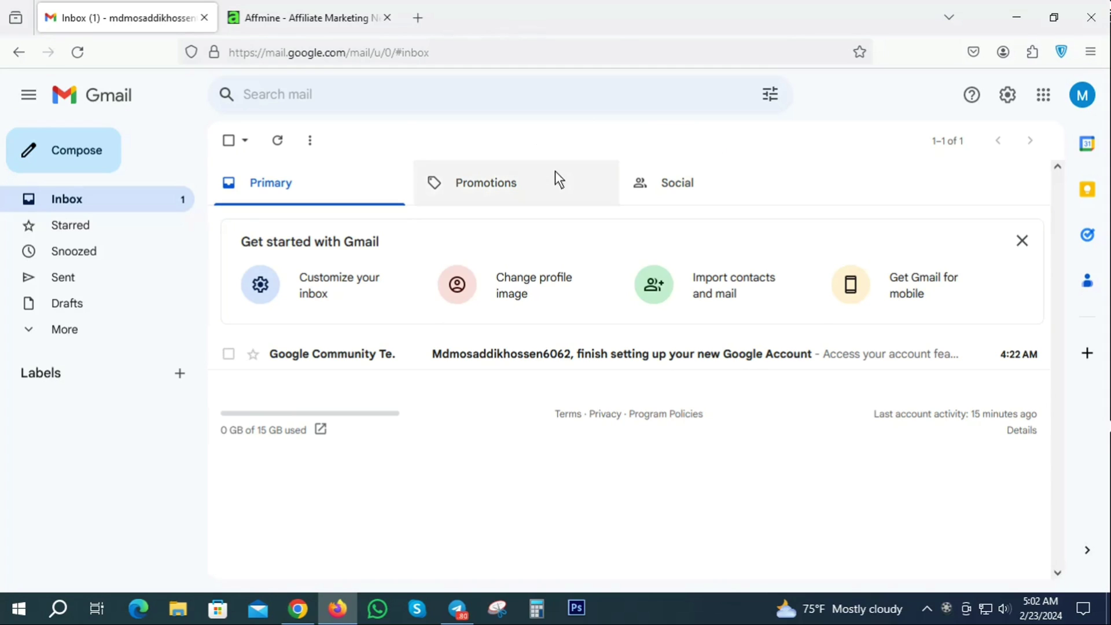
left_click(1086, 98)
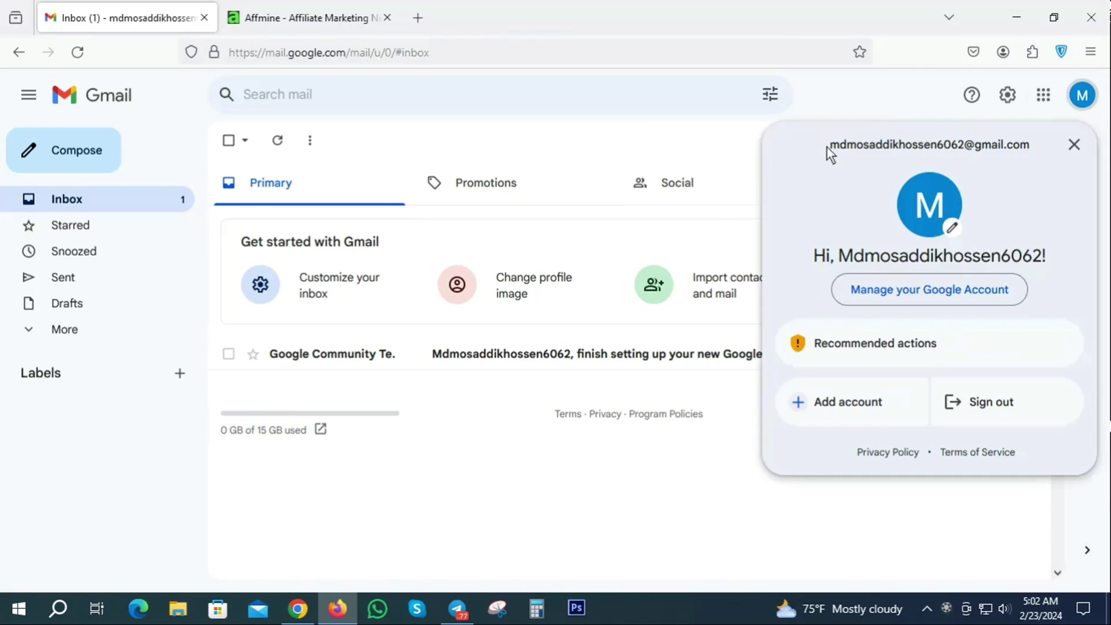
left_click(282, 9)
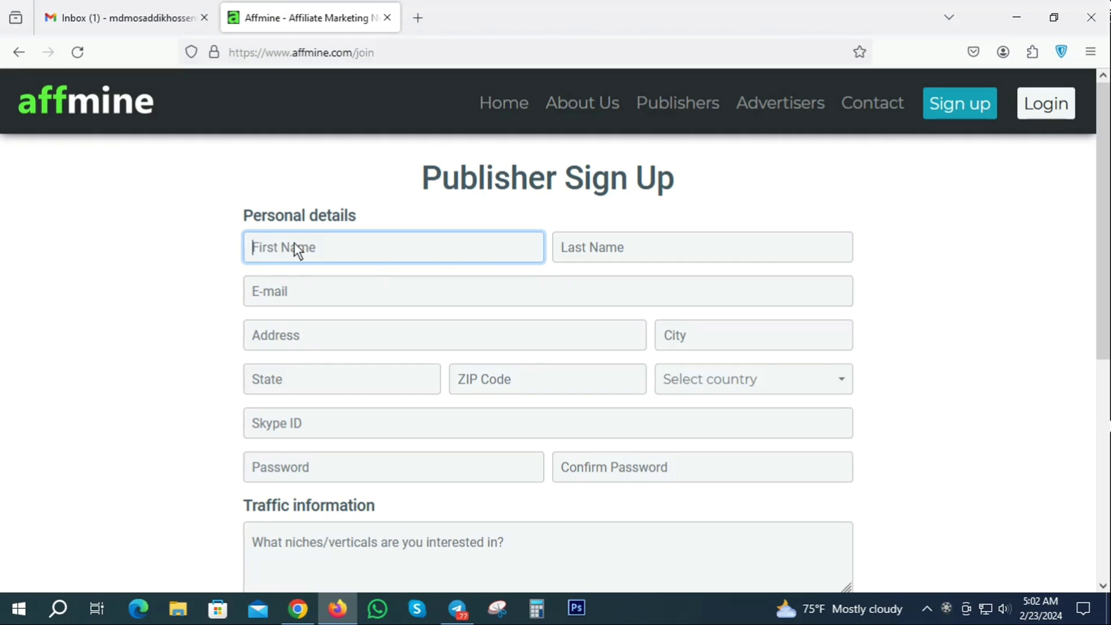
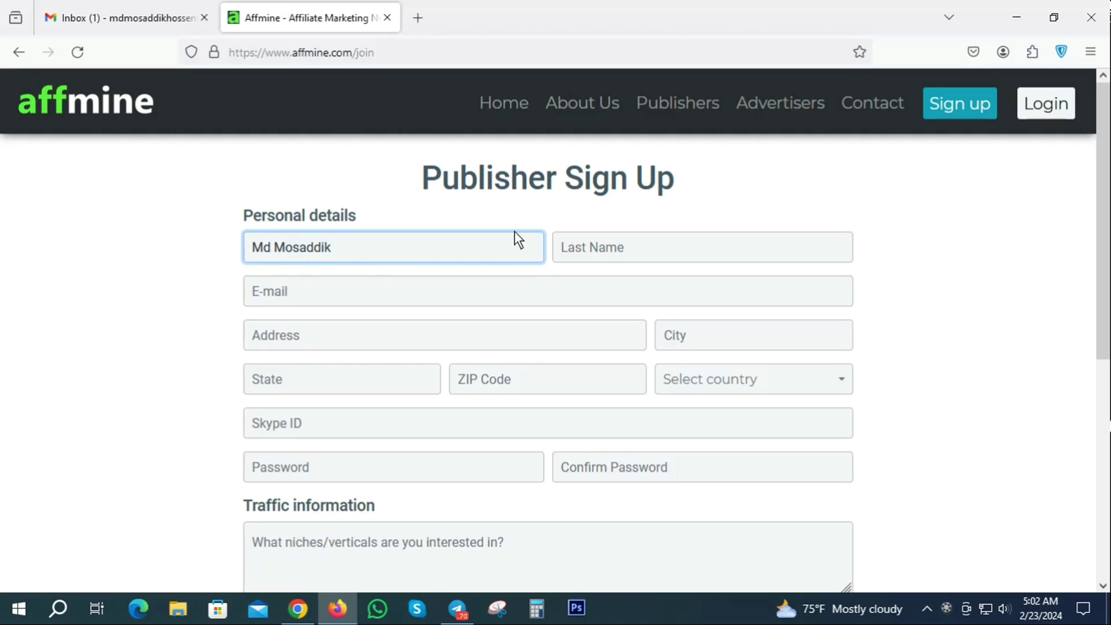
left_click(603, 249)
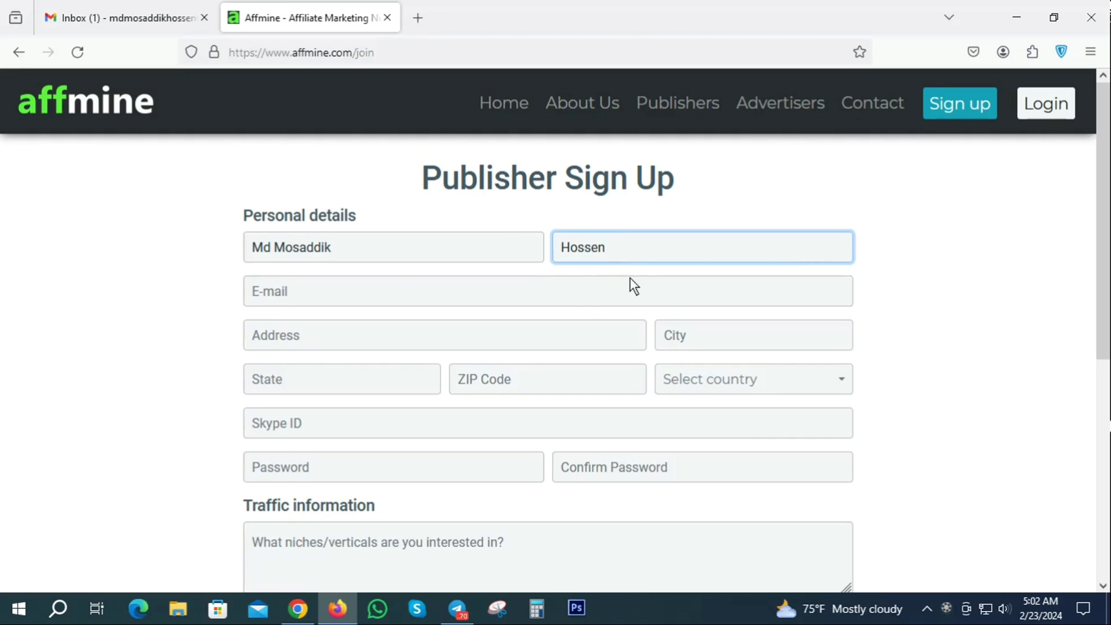
- Copy the Gmail account's e-mail address and paste it into the E-mail field
left_click(282, 293)
left_click(173, 7)
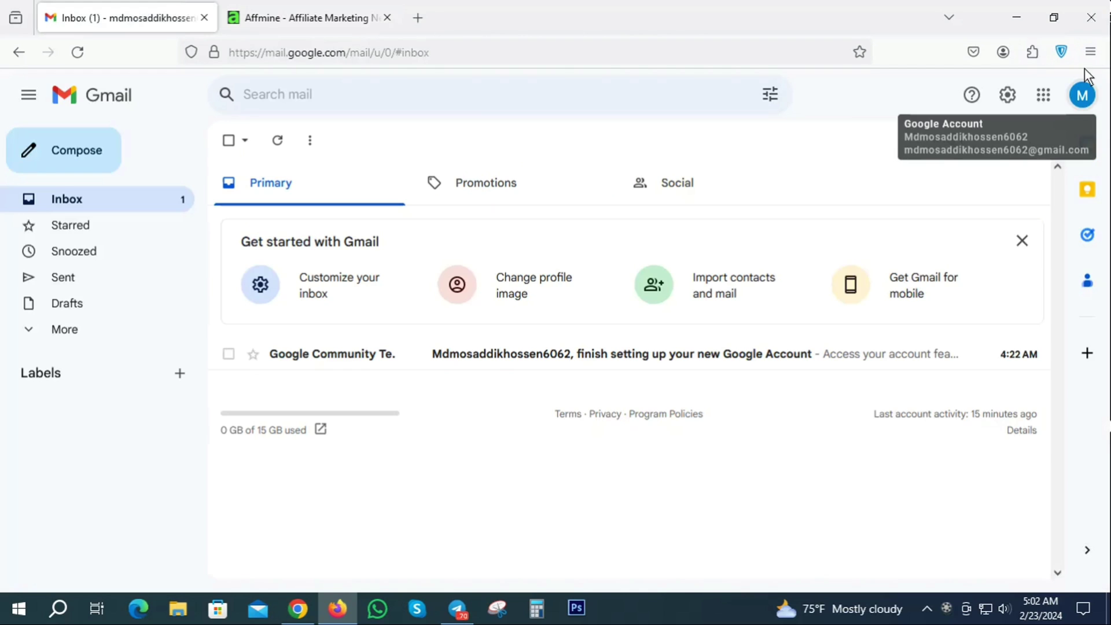
left_click(1082, 96)
left_click_drag(830, 144, 1036, 158)
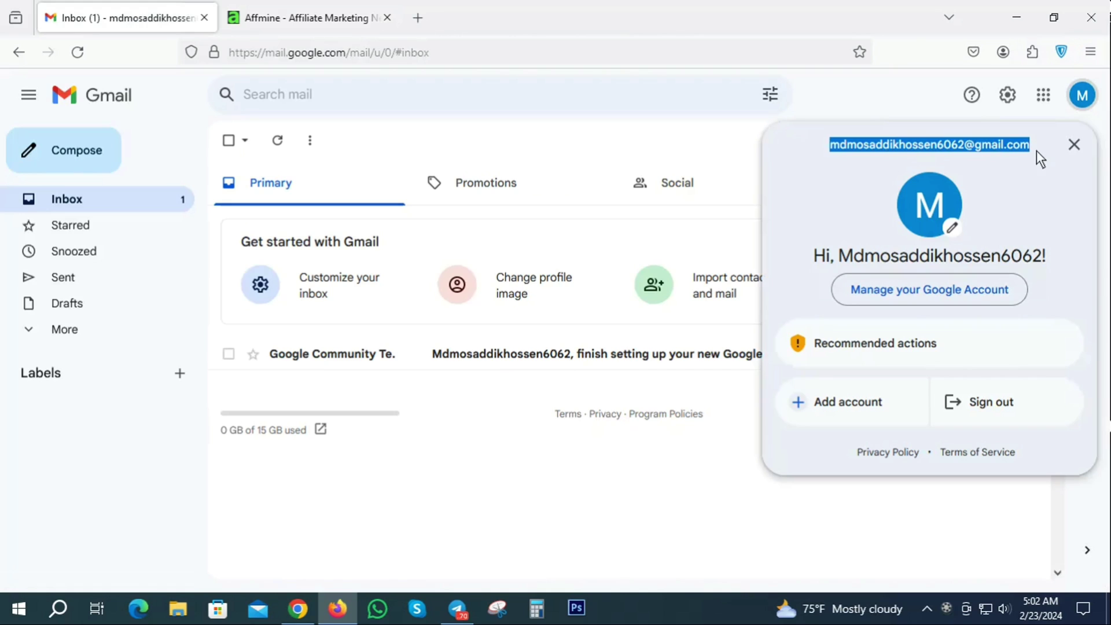
right_click(966, 148)
left_click(925, 157)
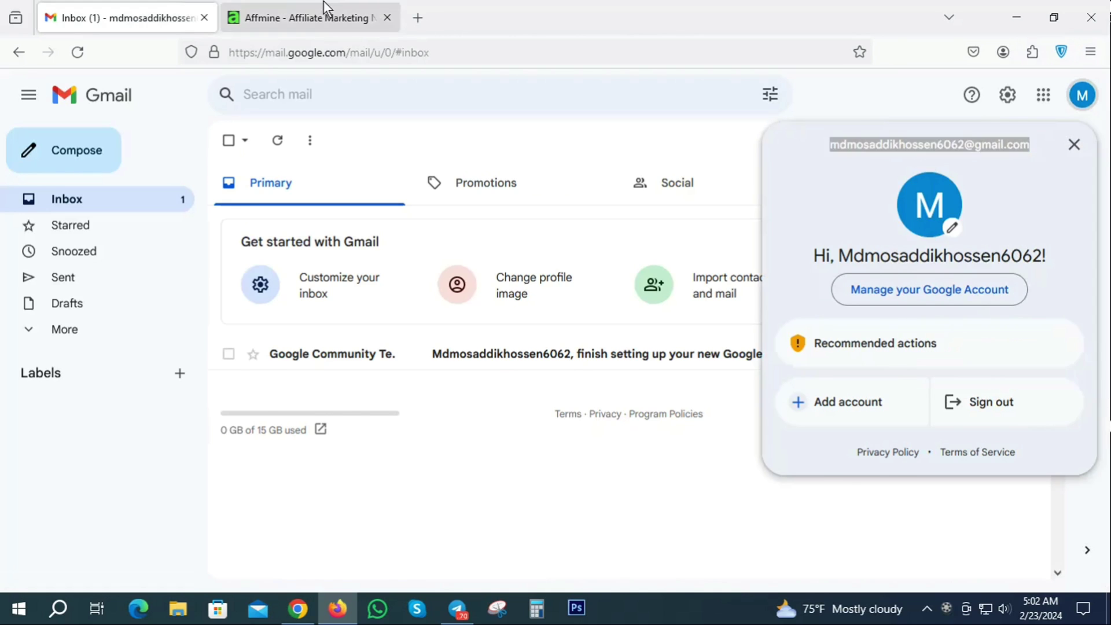
left_click(301, 18)
left_click(280, 291)
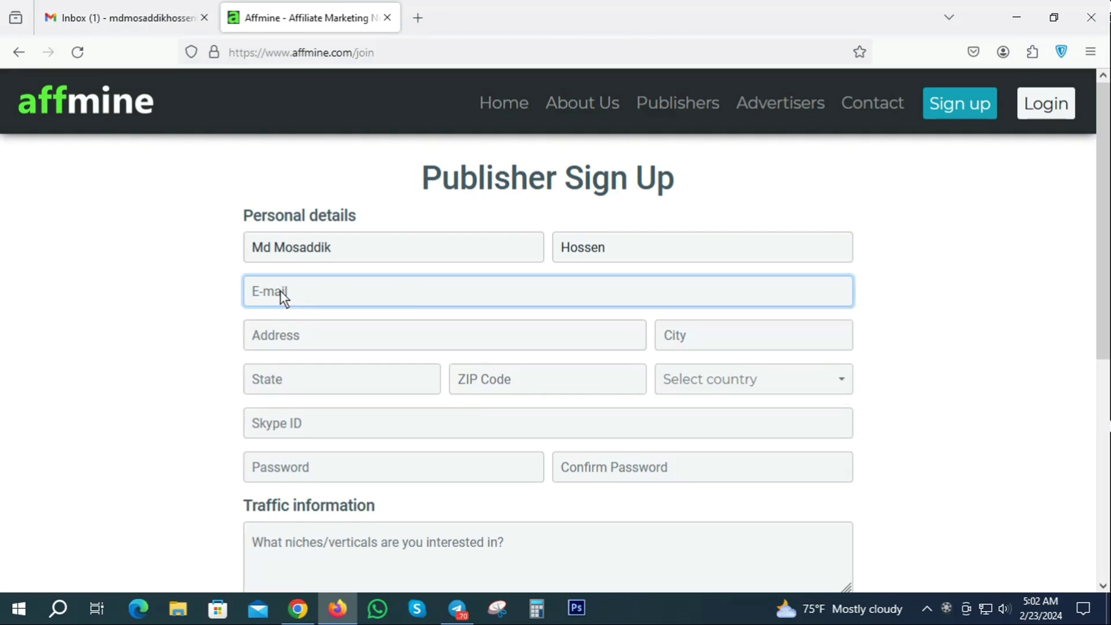
key("ctrl+v")
left_click(474, 196)
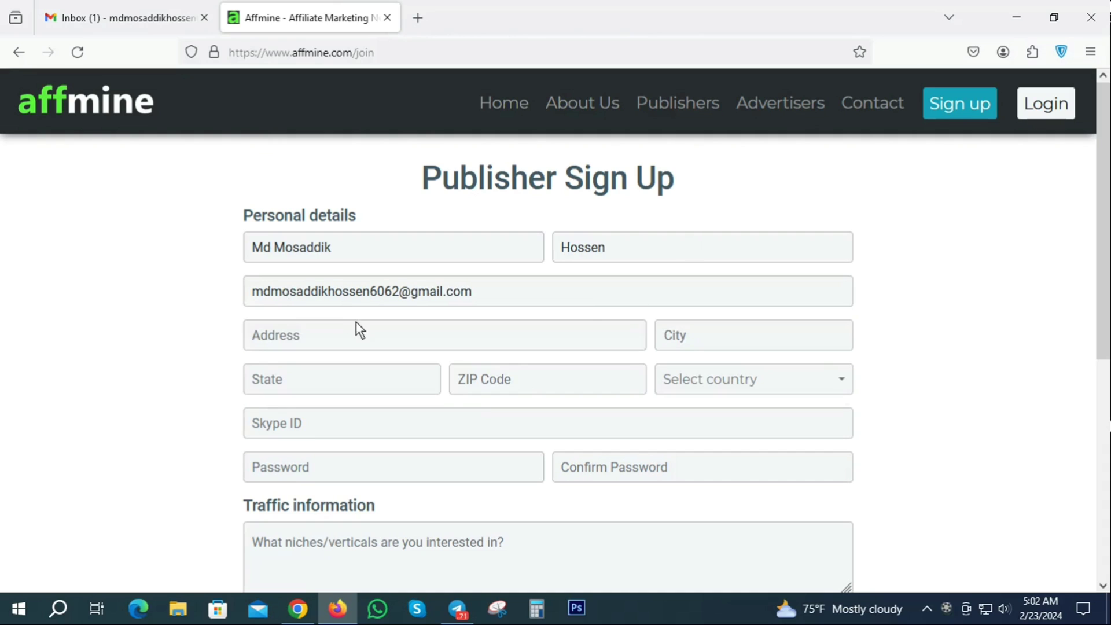
- Fill in the street address, city, state and ZIP code fields, correcting typos along the way
left_click(282, 335)
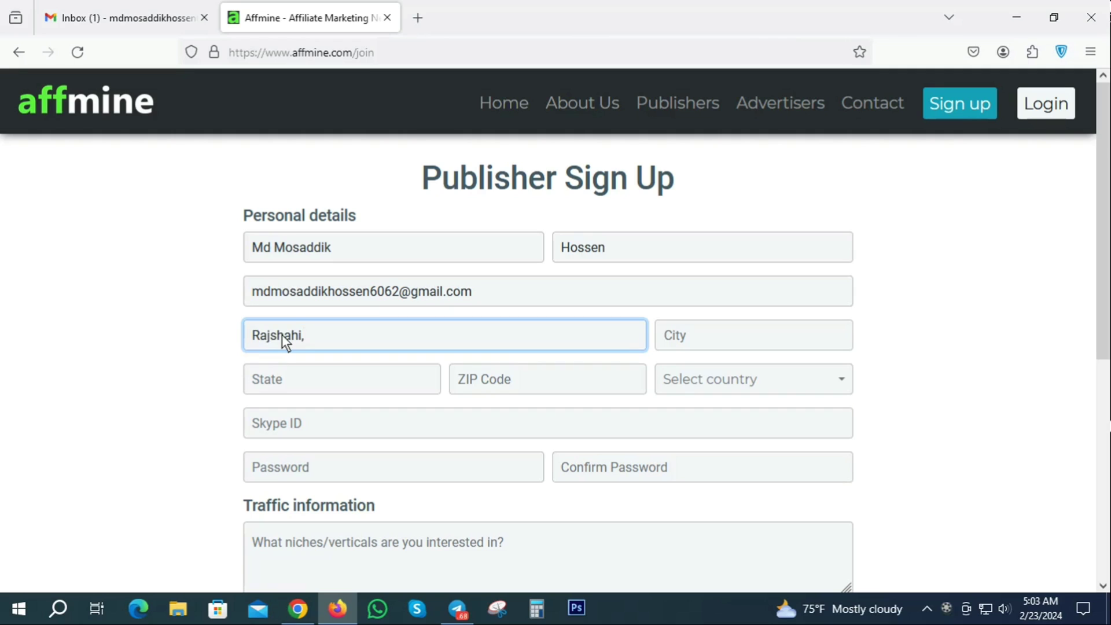
type("Joypurhat,Khg")
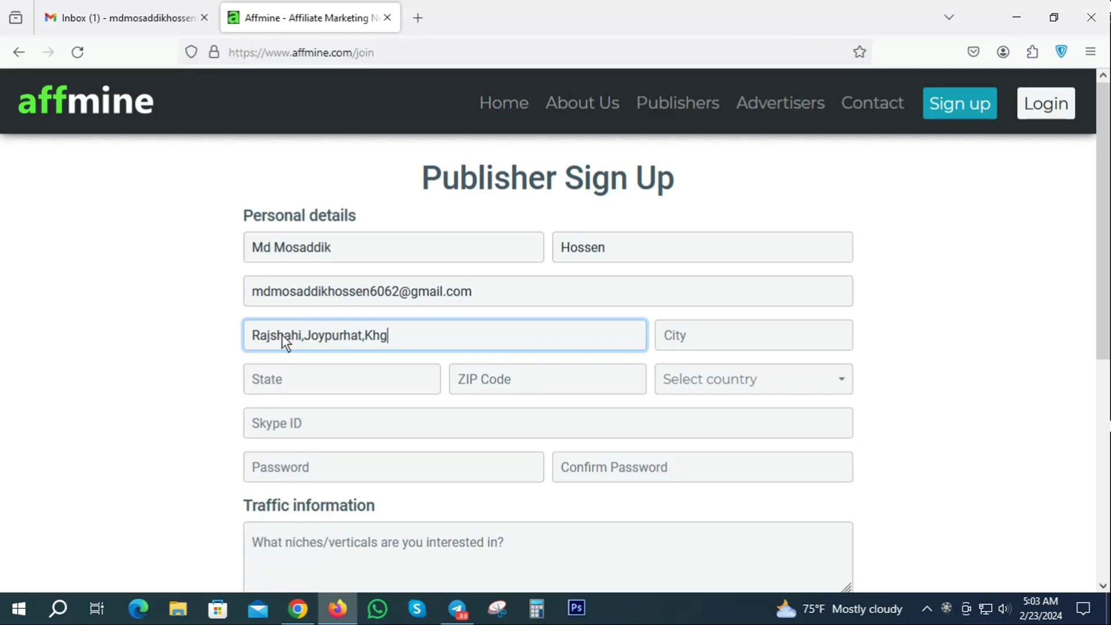
key("BackSpace")
type("etlal")
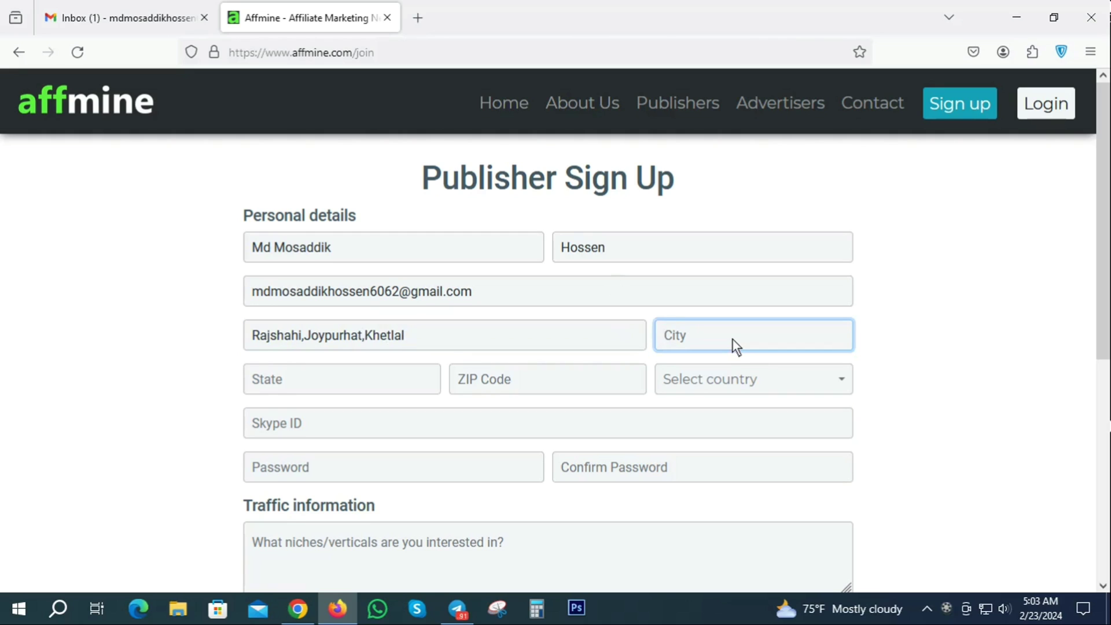
type("Joypyrhat")
left_click(699, 340)
type("u")
left_click(280, 381)
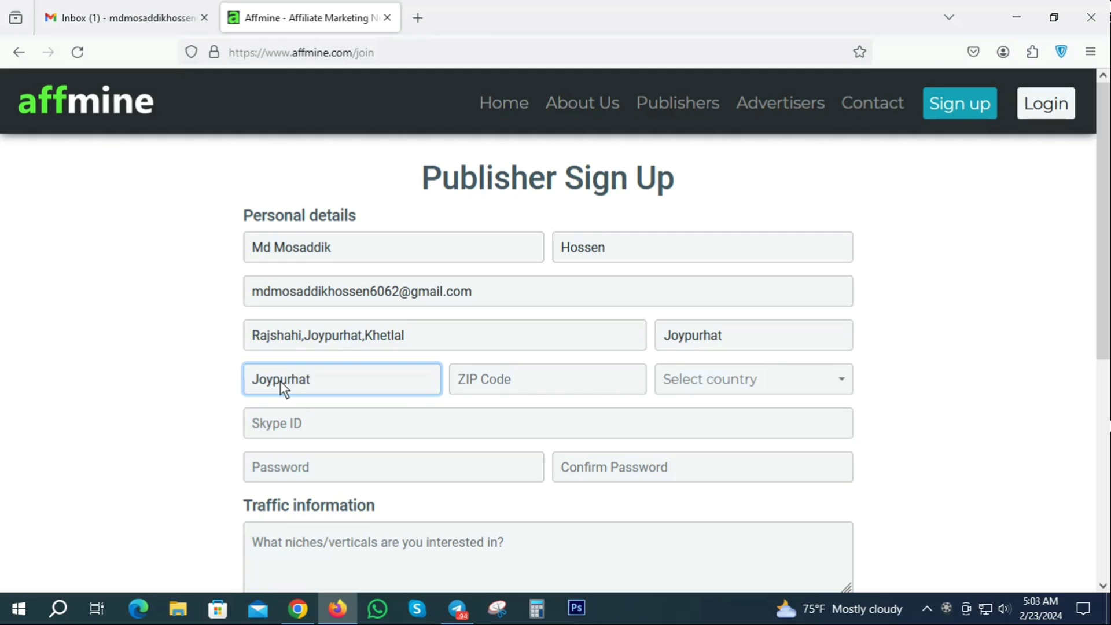
left_click(526, 381)
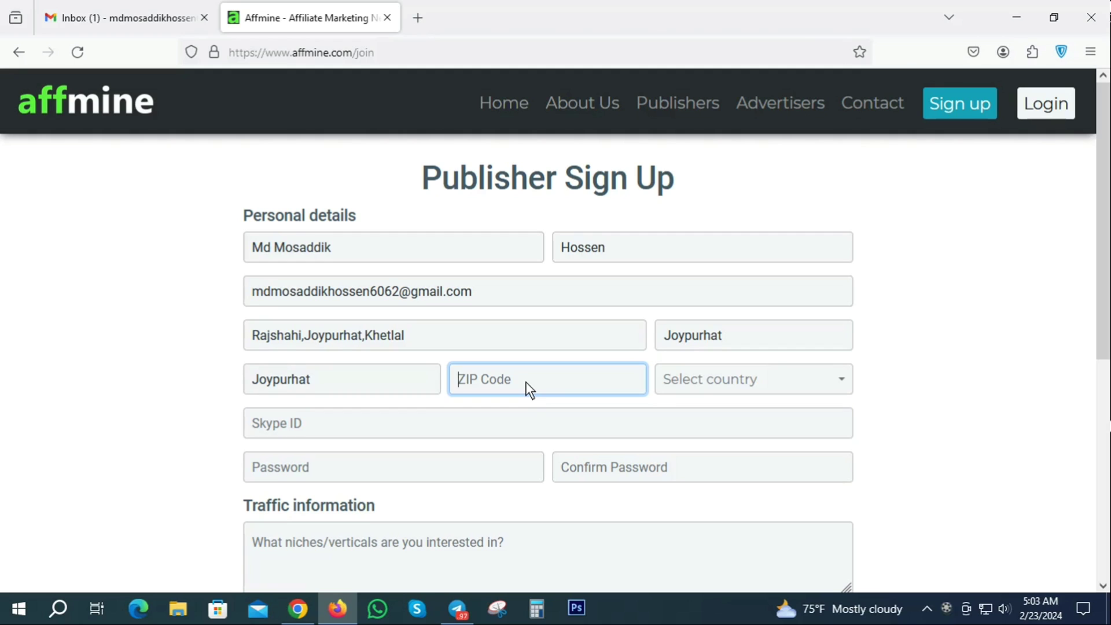
type("5920")
- Select Bangladesh as the country on the sign-up form
left_click(751, 383)
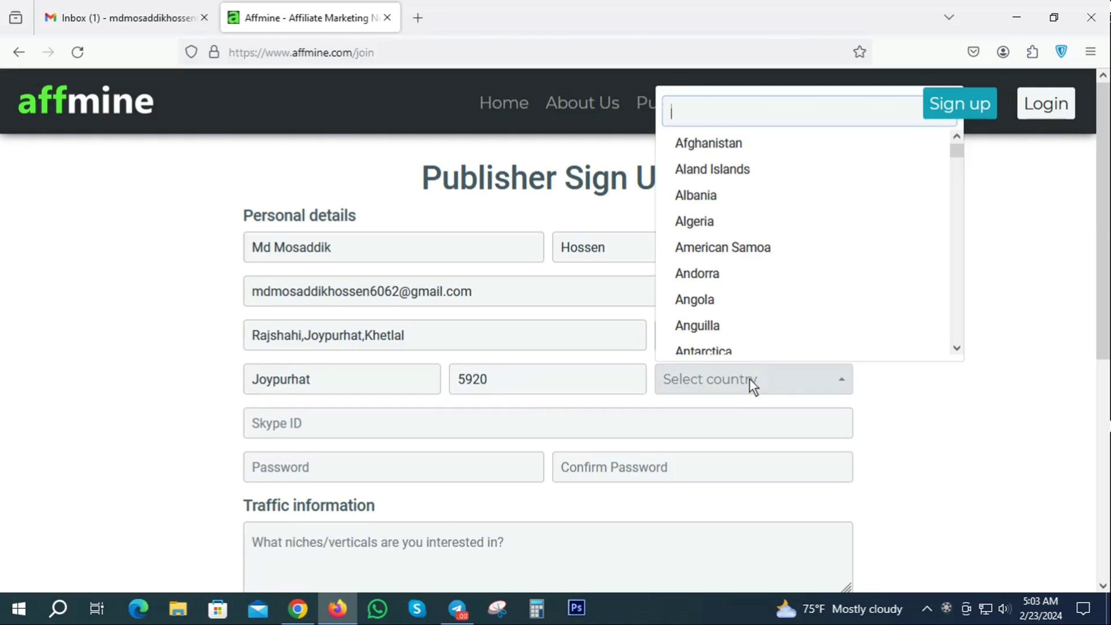
scroll(781, 241, "down", 5)
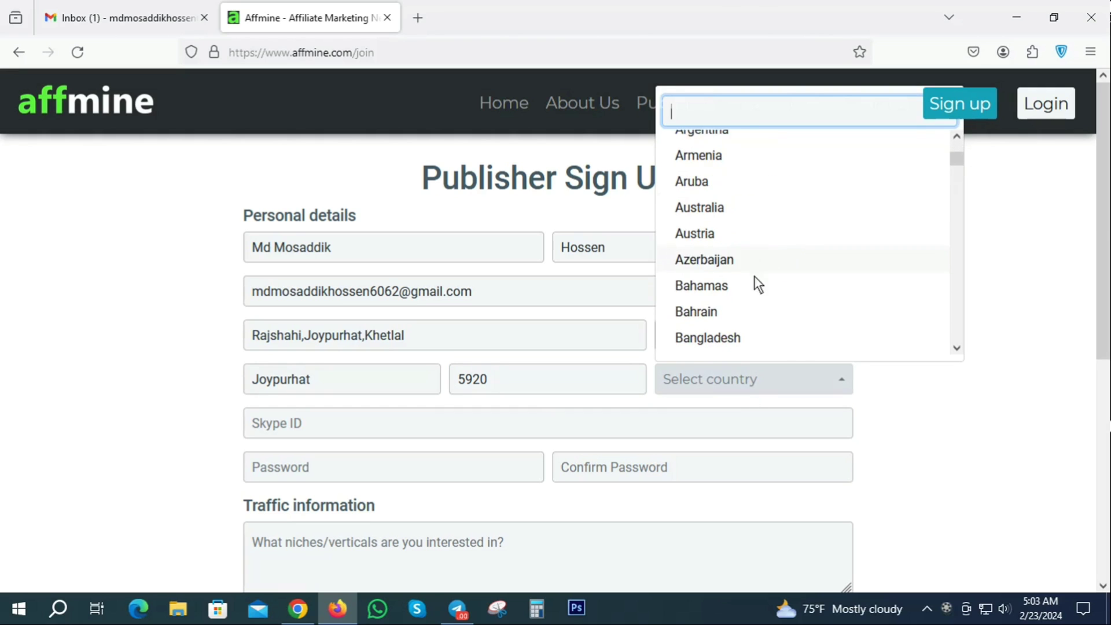
left_click(725, 337)
scroll(370, 338, "down", 1)
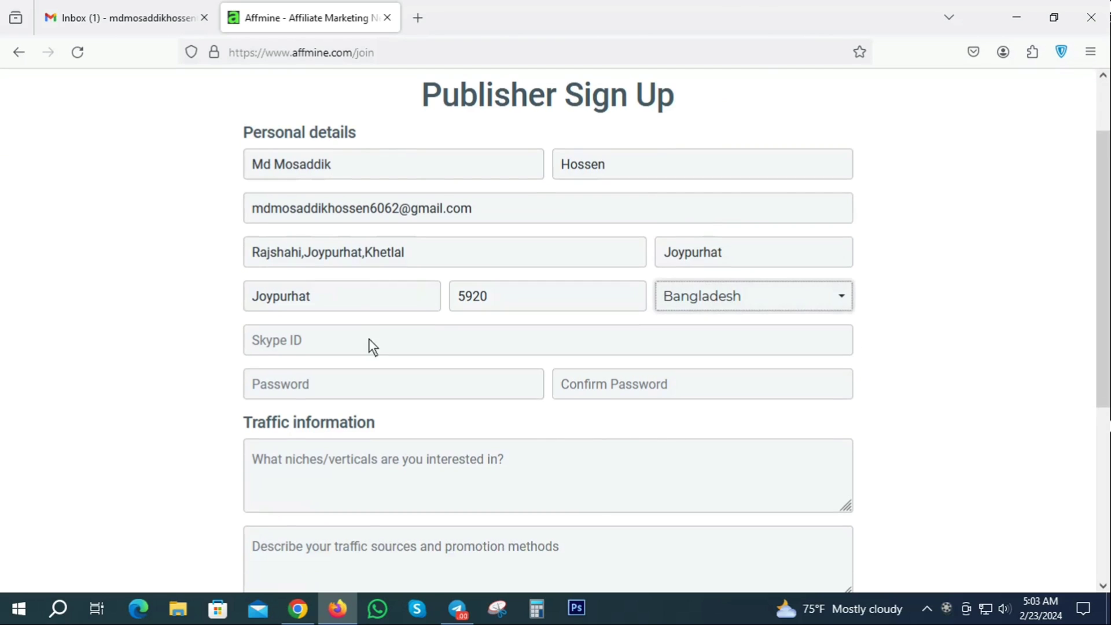
left_click(328, 343)
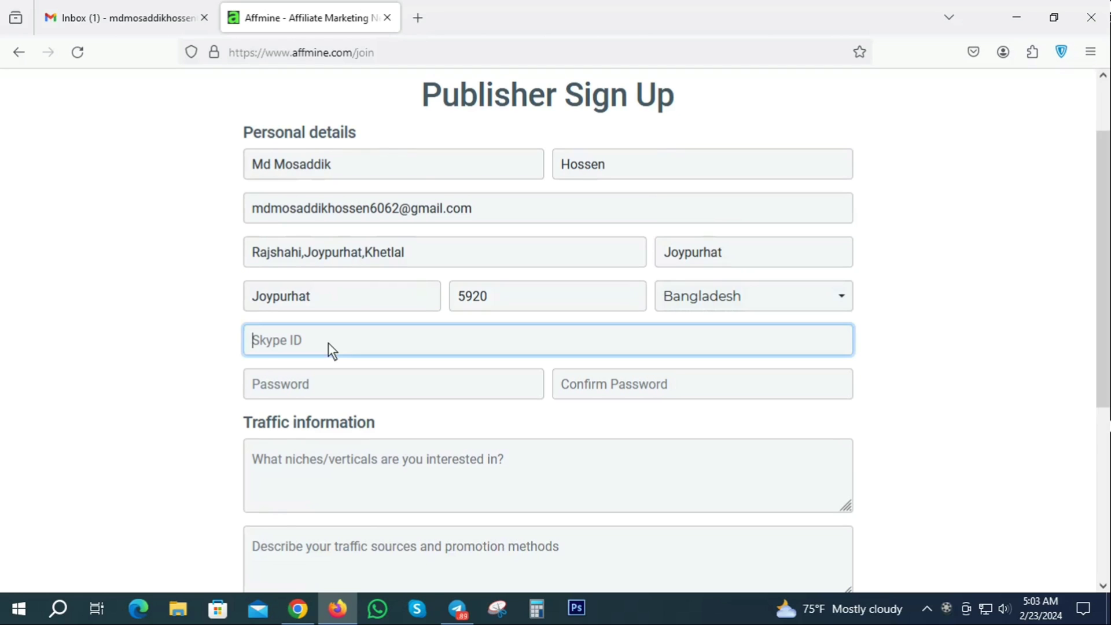
scroll(376, 342, "down", 1)
- Enter the account password and retype it in Confirm Password
left_click(276, 301)
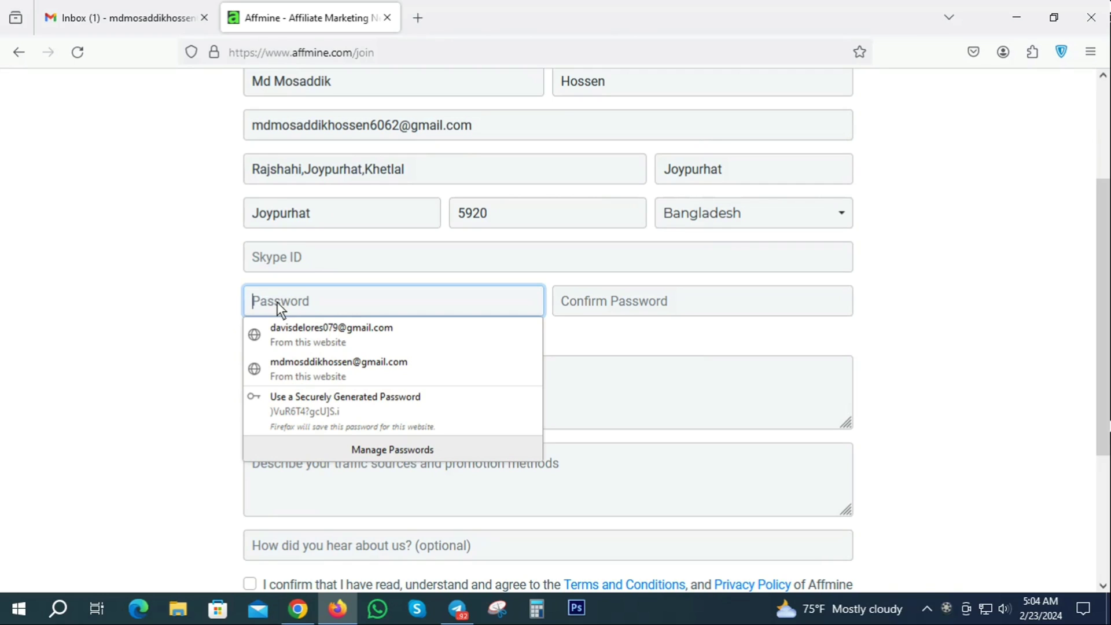
type("******")
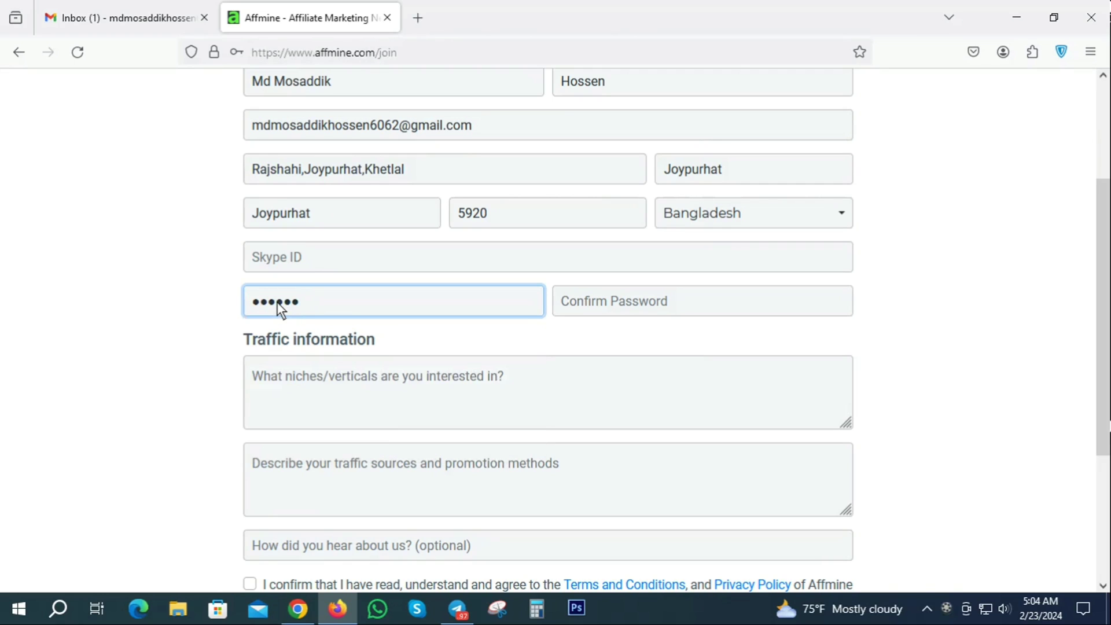
type("*****")
left_click(612, 303)
type("**")
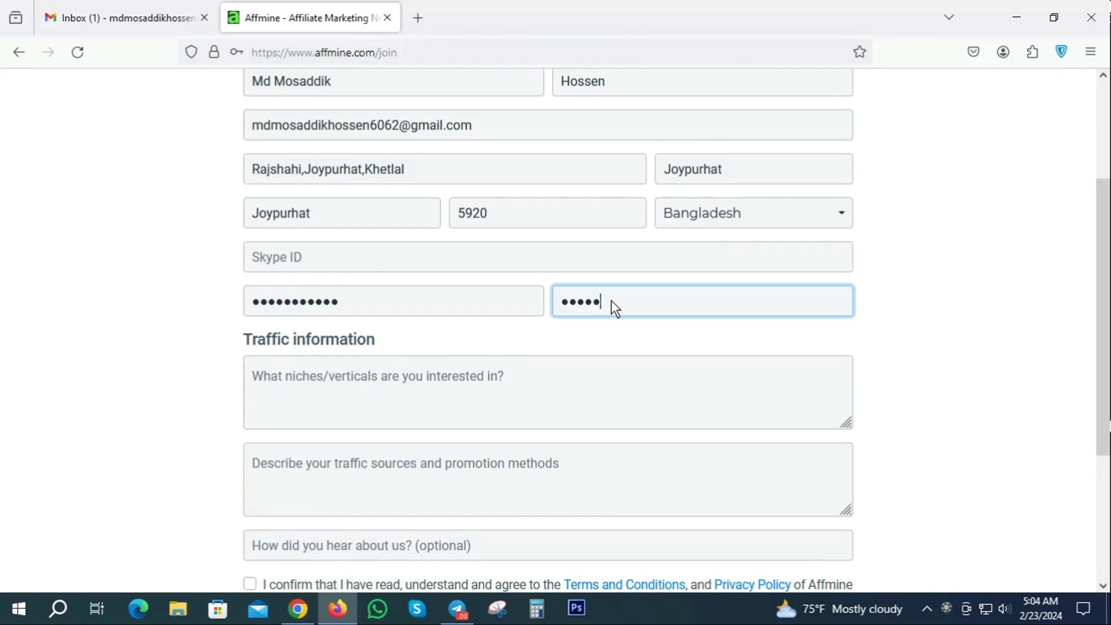
type("*********")
- Answer the niches question with 'Sir, I like the offers of your network App Install, E-mail Submit, Survey etc'
scroll(398, 342, "down", 3)
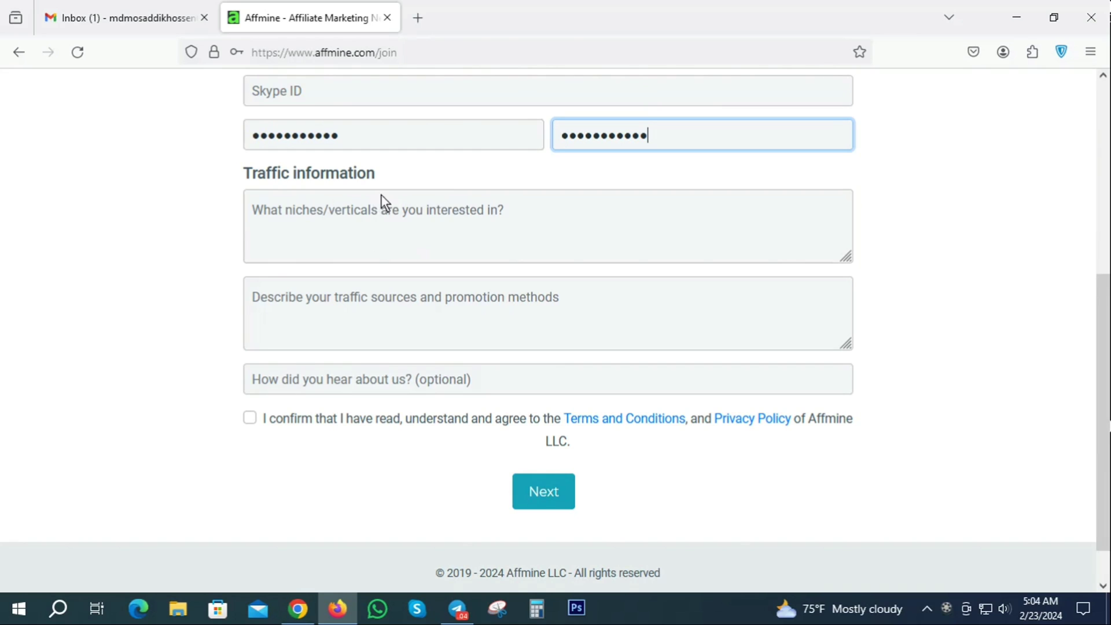
left_click(320, 210)
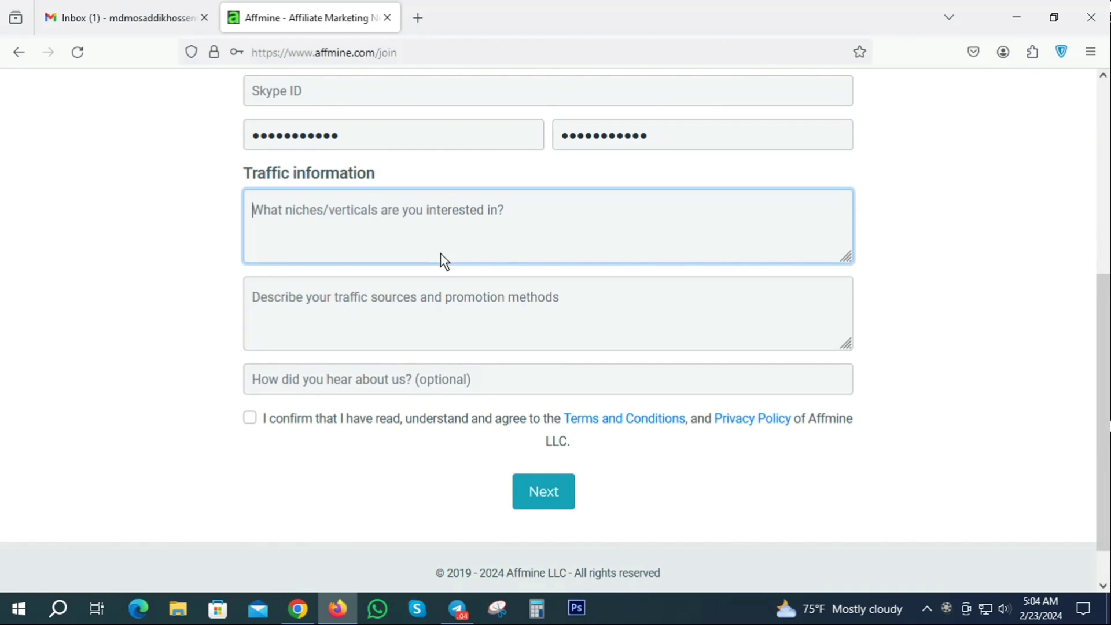
type("Sir")
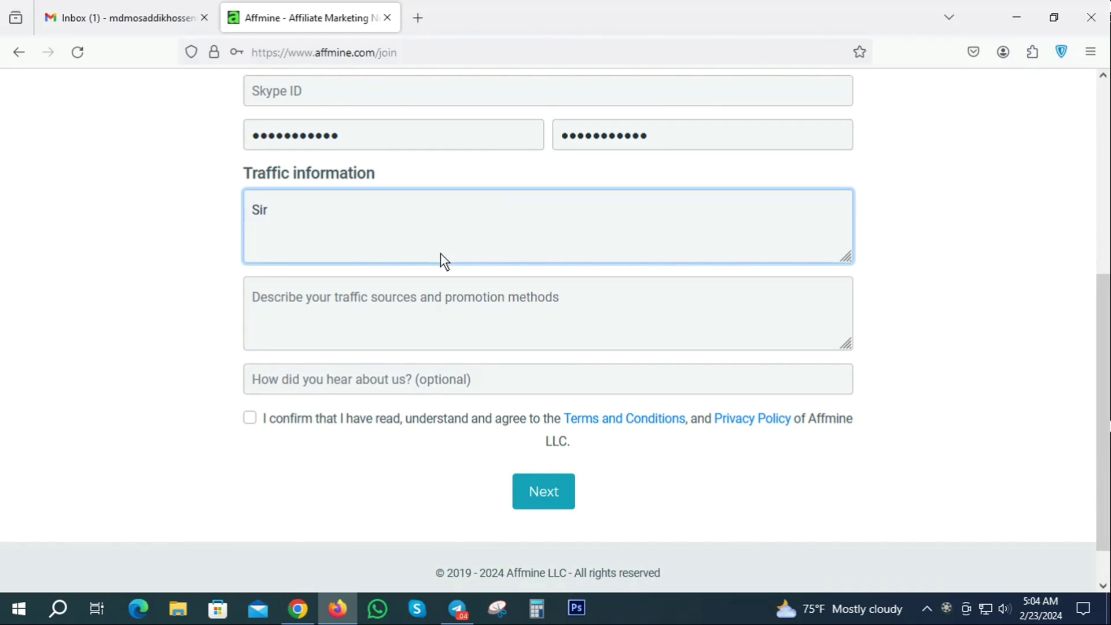
type(",")
type("I like the offers")
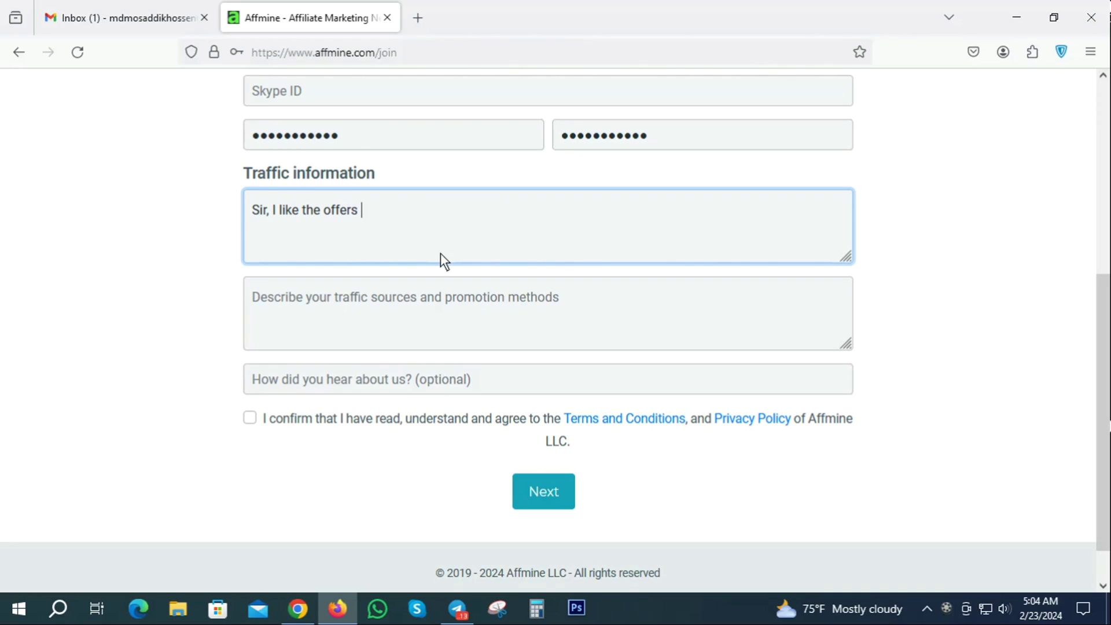
type(" of your network")
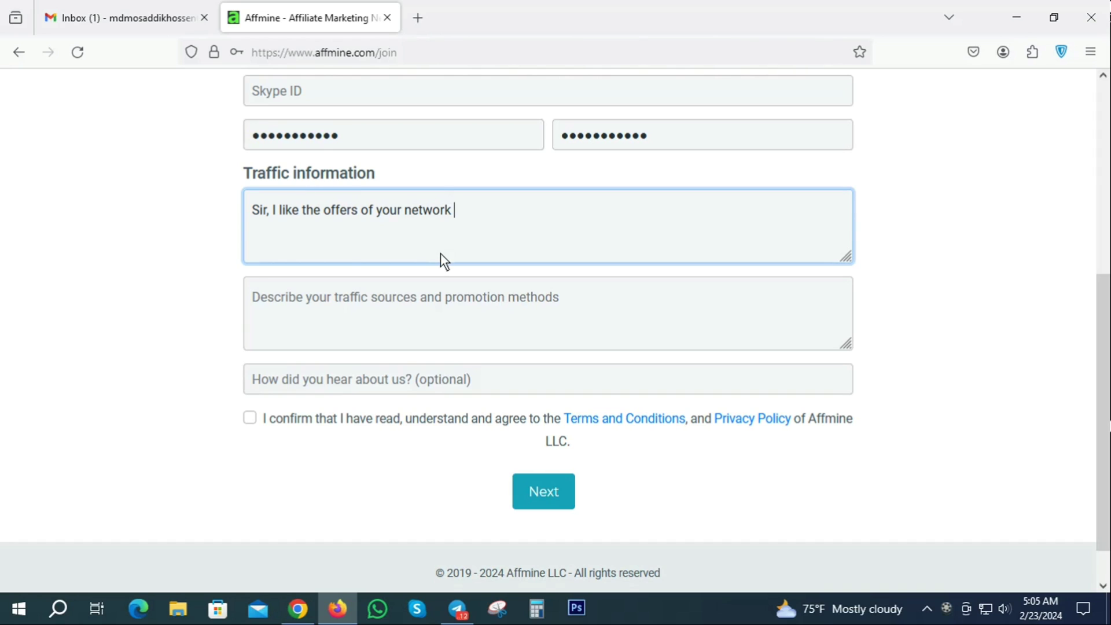
type("Apss")
key("BackSpace")
key("BackSpace")
type("s")
key("BackSpace")
type("p")
type(" I")
type("ns")
type("tall ")
type(", ")
type("E=")
key("BackSpace")
type("-mail")
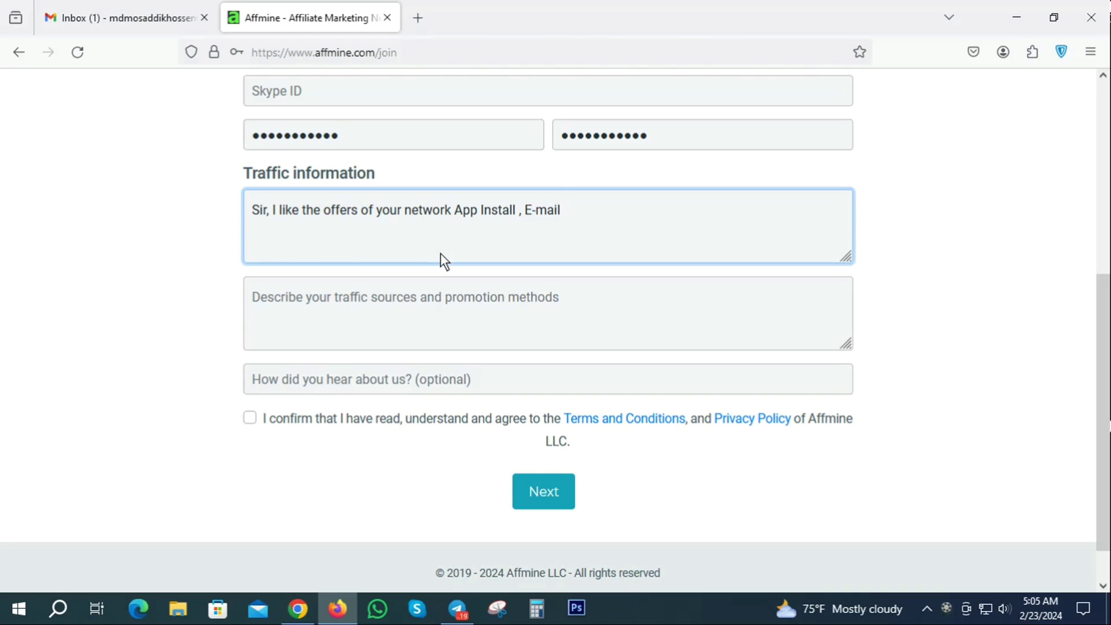
type(" Submit, Survey")
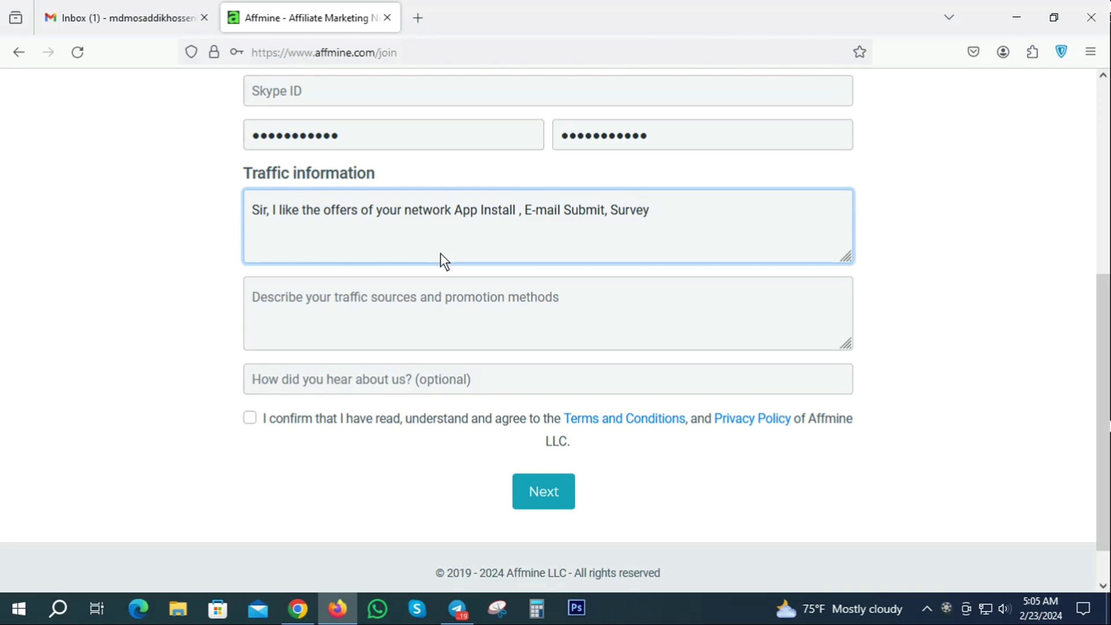
type(" etc")
- Begin the traffic sources answer: sharing offers via Facebook page and landing page Facebook marketing
left_click(304, 297)
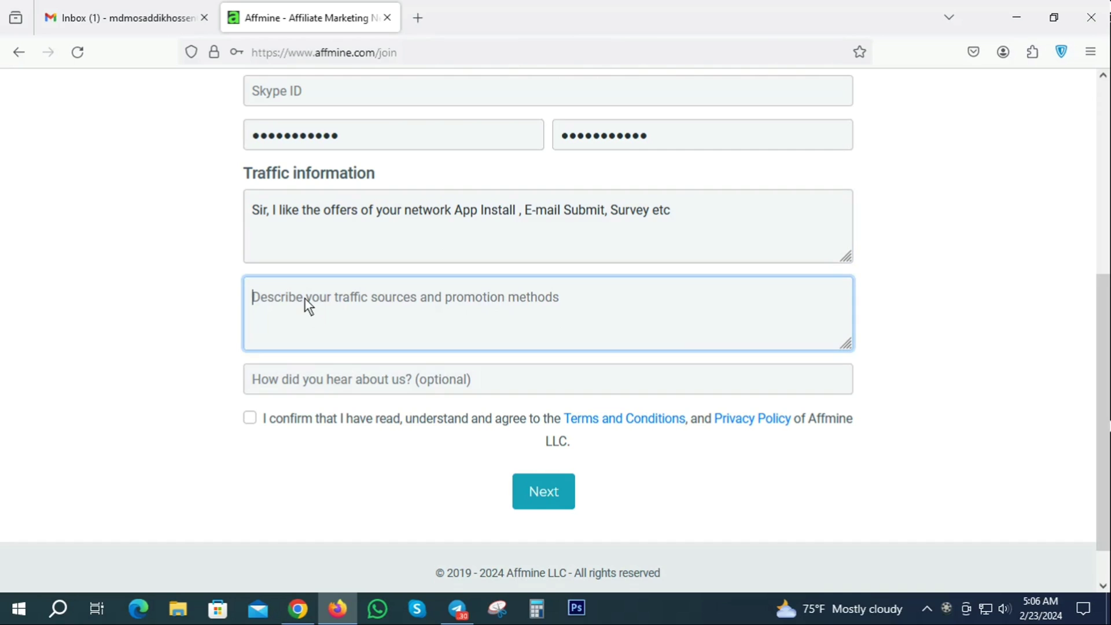
type("Sir")
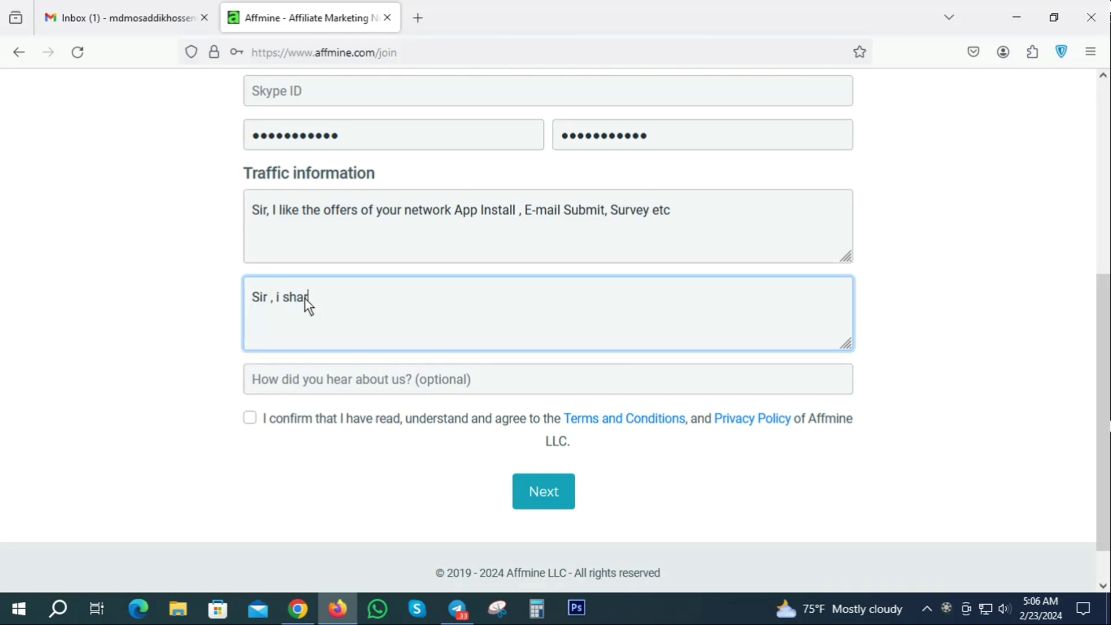
type(", i share the offwe")
key("BackSpace")
key("BackSpace")
type("er on the")
type("facebook")
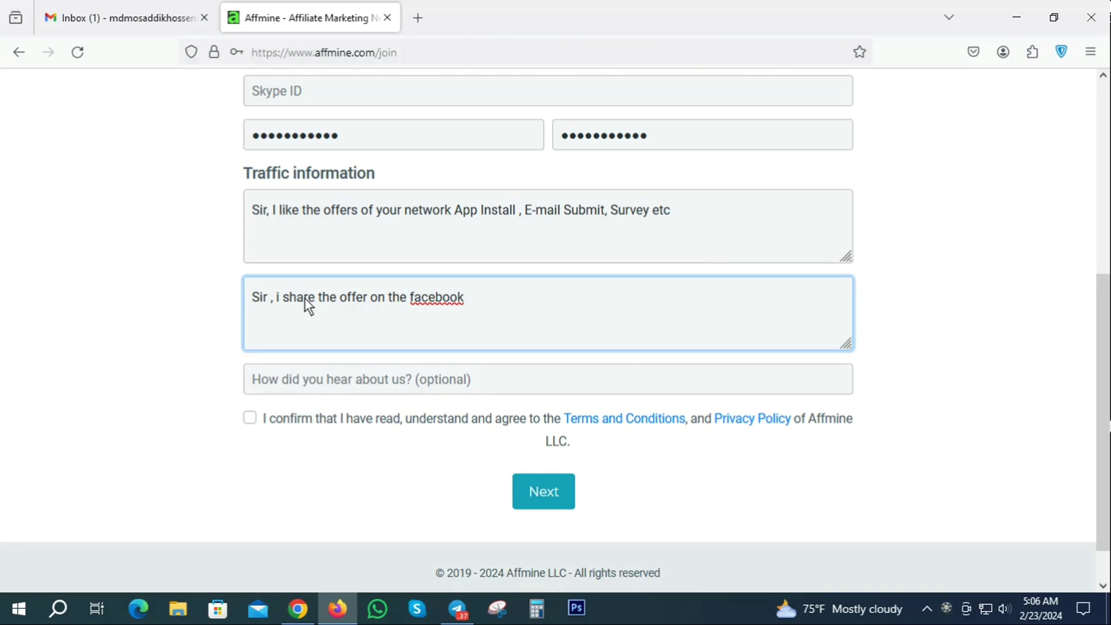
type(" page  marketing , ")
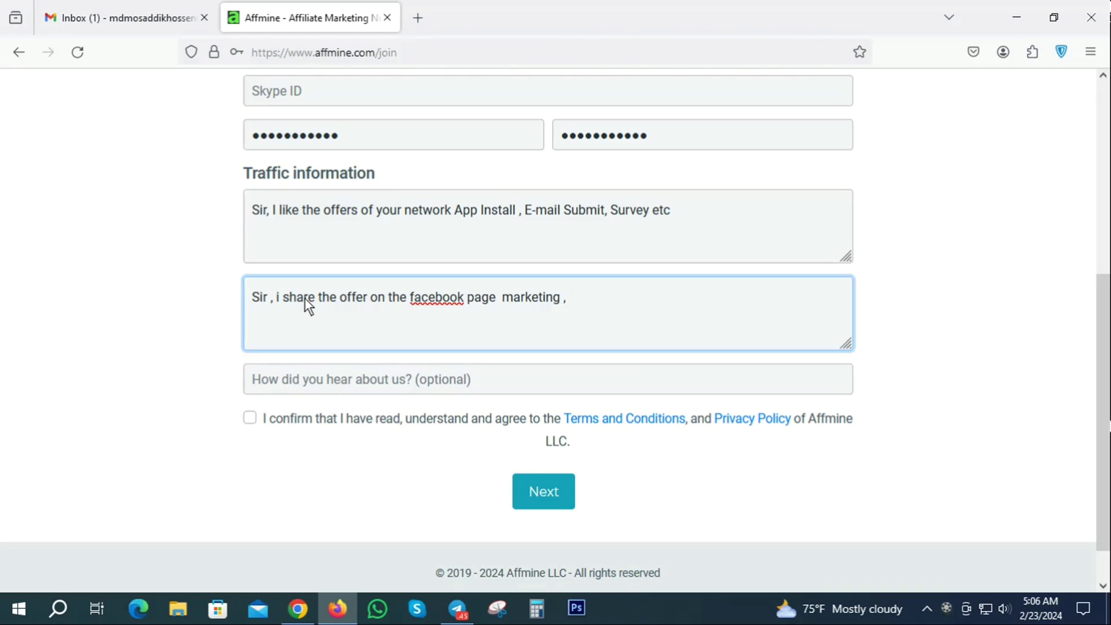
type("Landing page ")
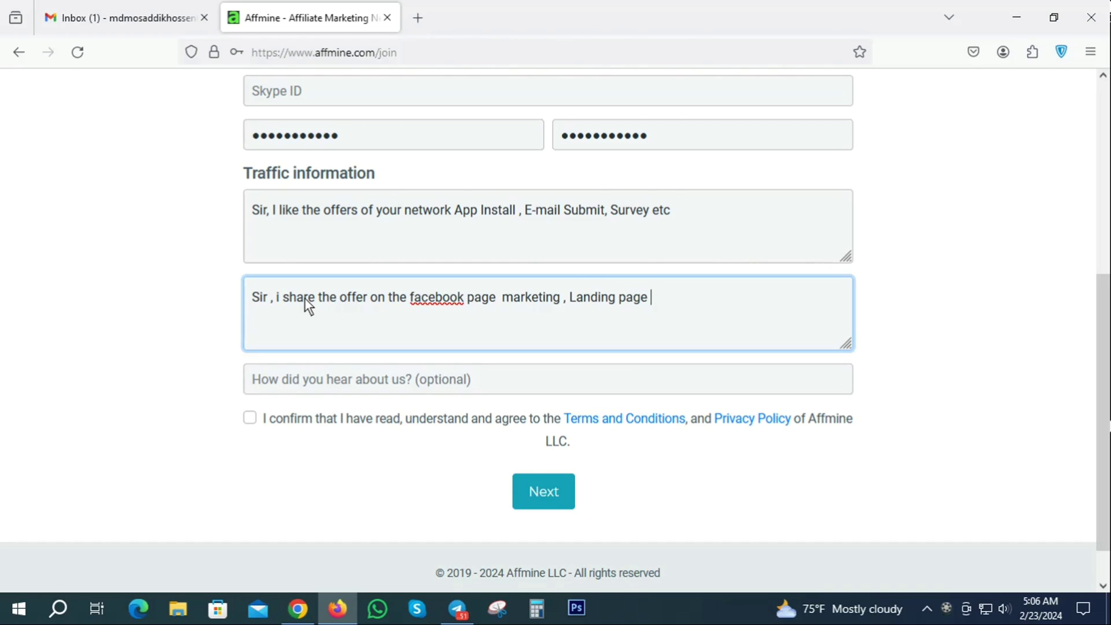
type("facebook")
type(" marke")
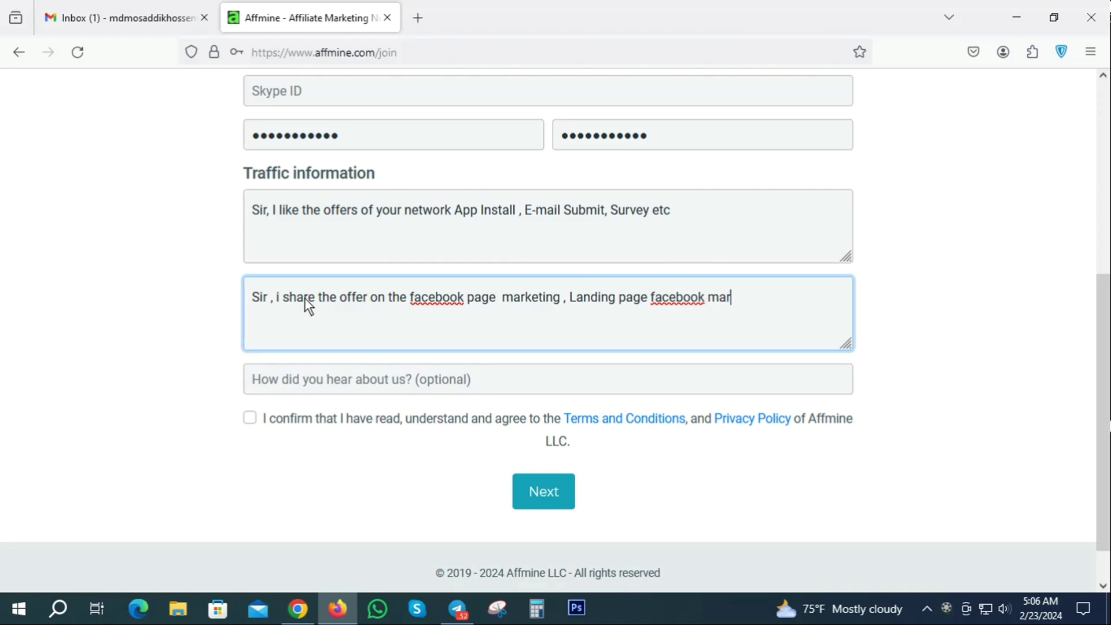
type("ting, Webs")
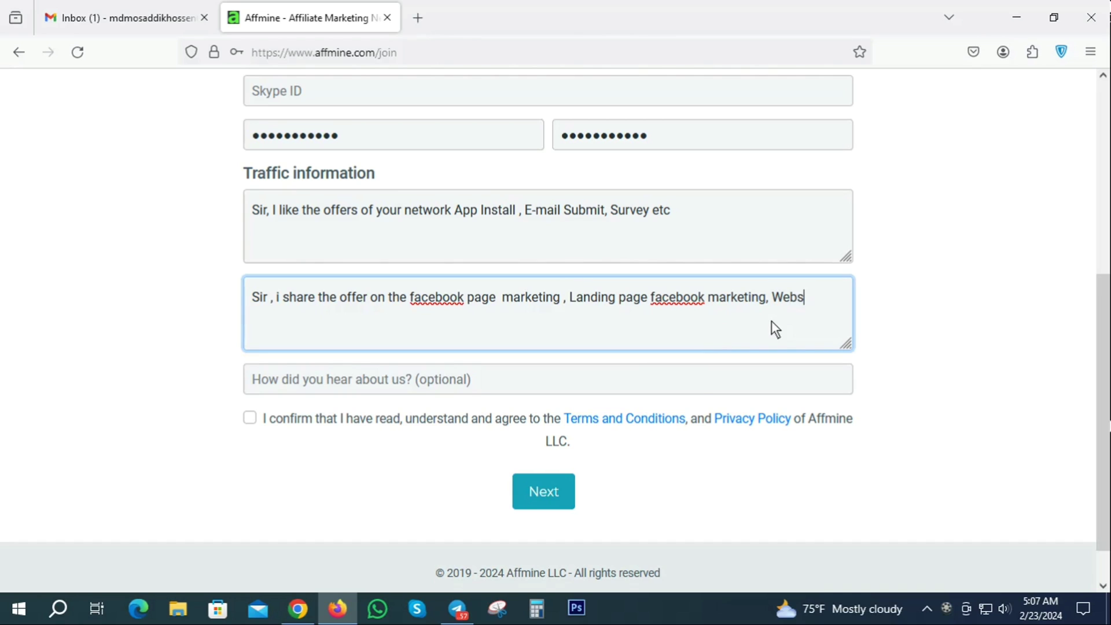
- Add 'Website marketing, Instagram marketing etc' to the traffic sources answer
type("ite marketing")
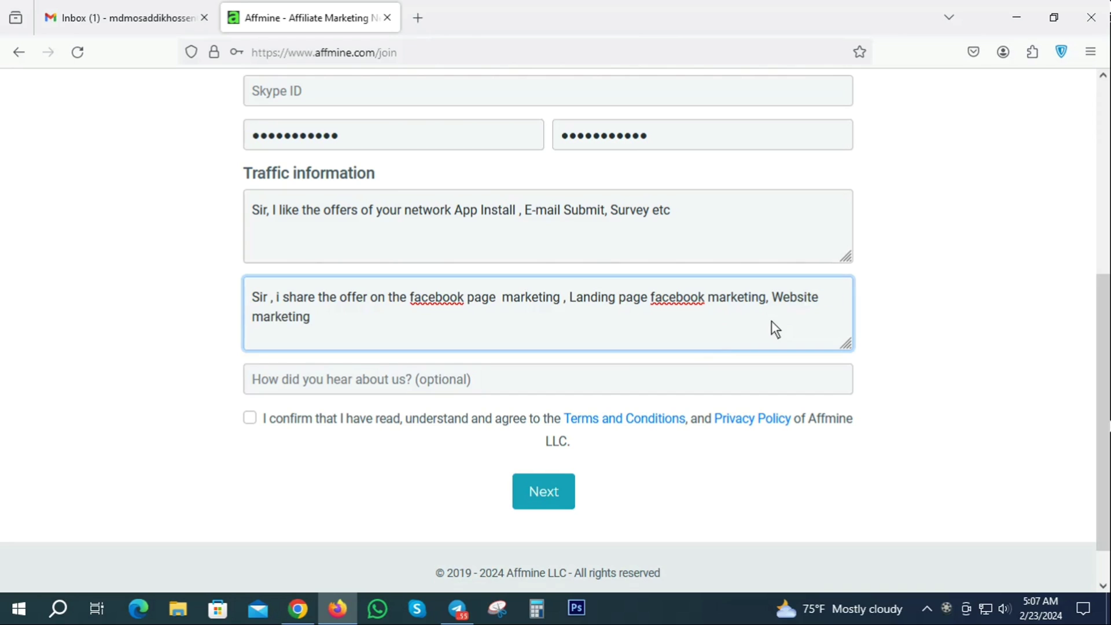
type(",")
type("Ins")
type("ta")
type("gram")
type(" marketi")
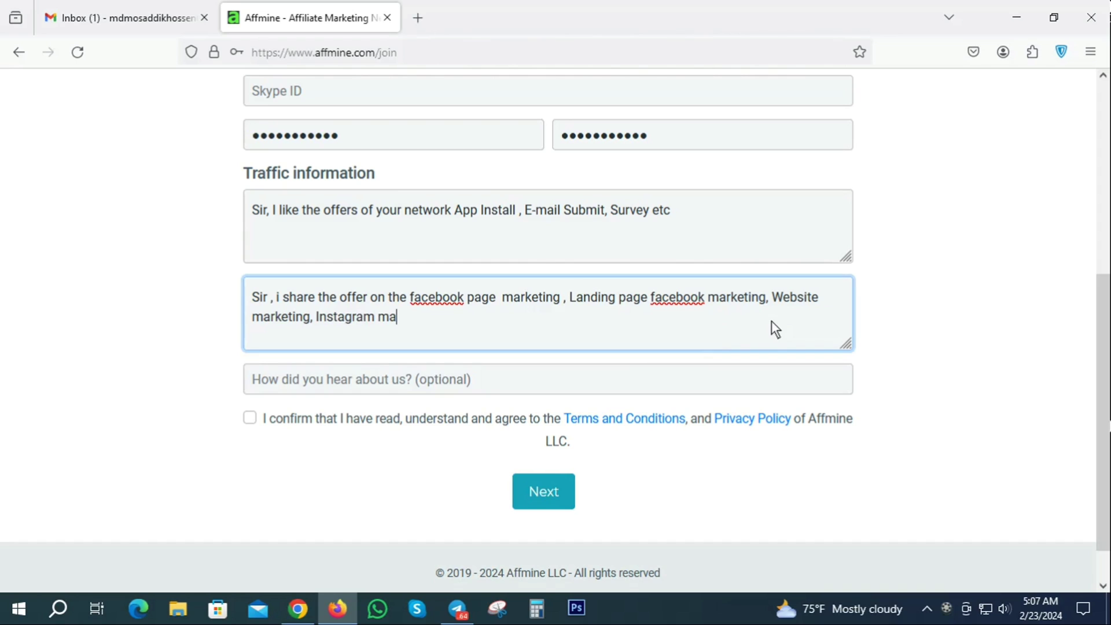
type("ng etc")
- Enter Friend as the referral source, accept the terms, submit the sign-up, and save the login
left_click(284, 382)
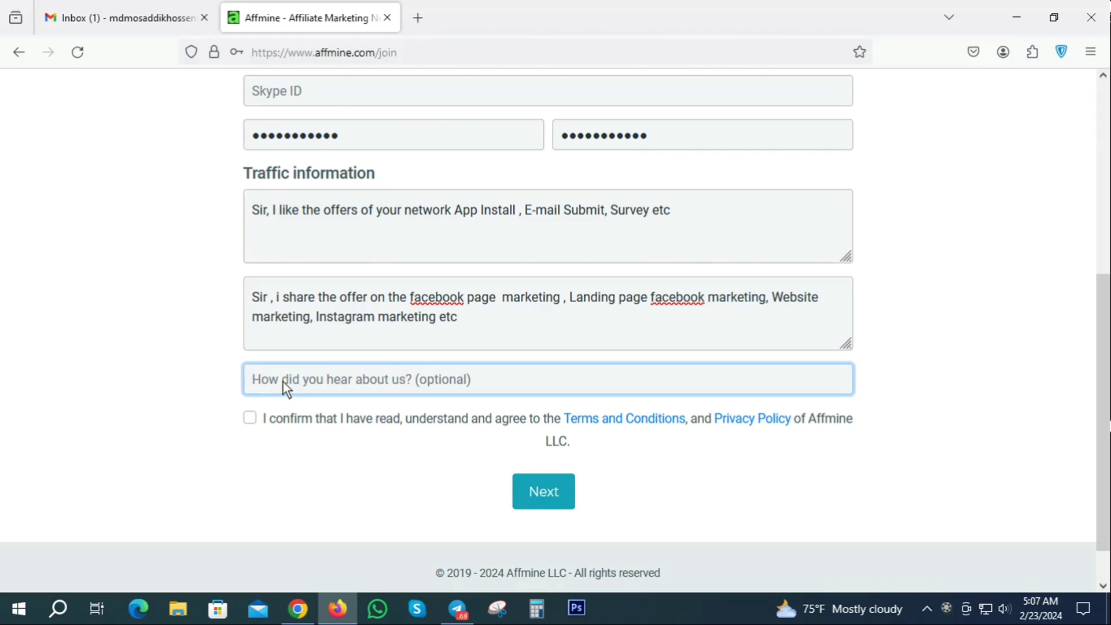
type("Friend")
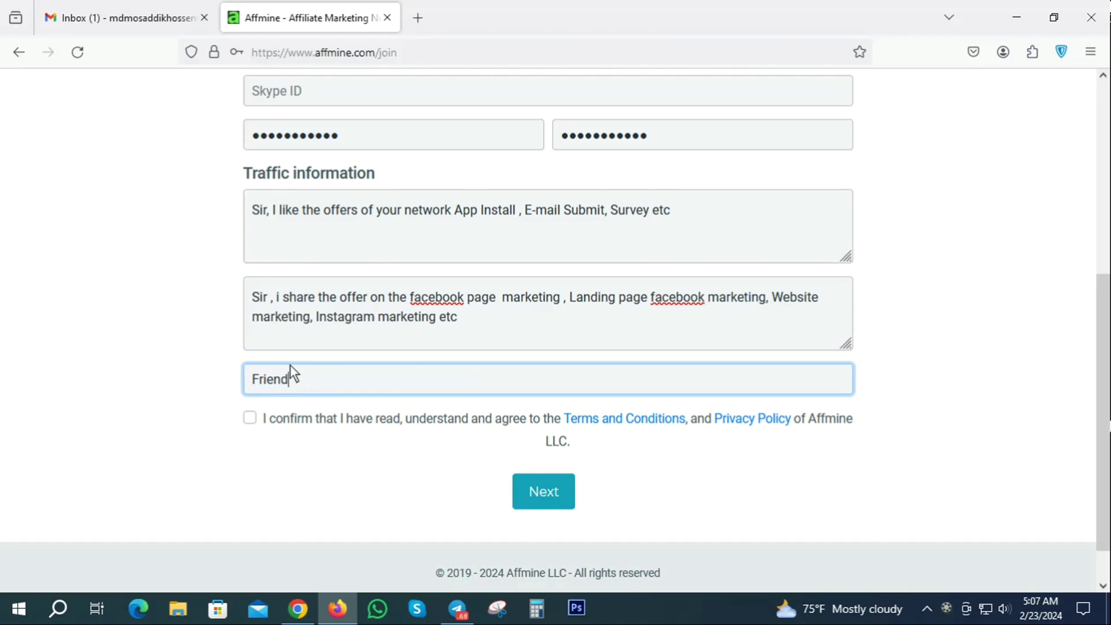
left_click(250, 418)
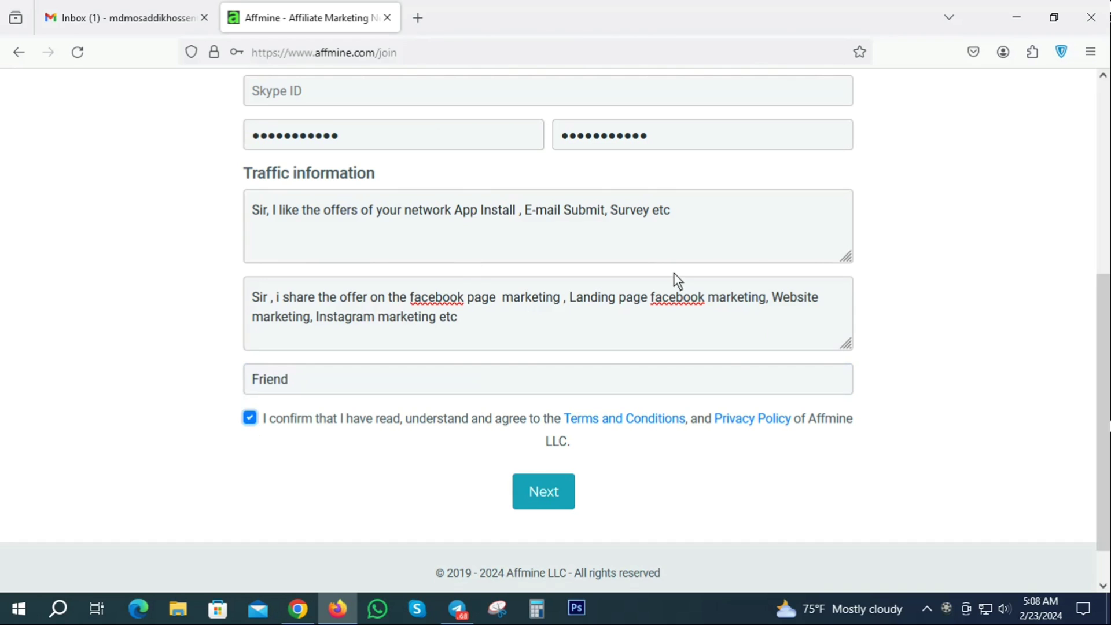
left_click(542, 489)
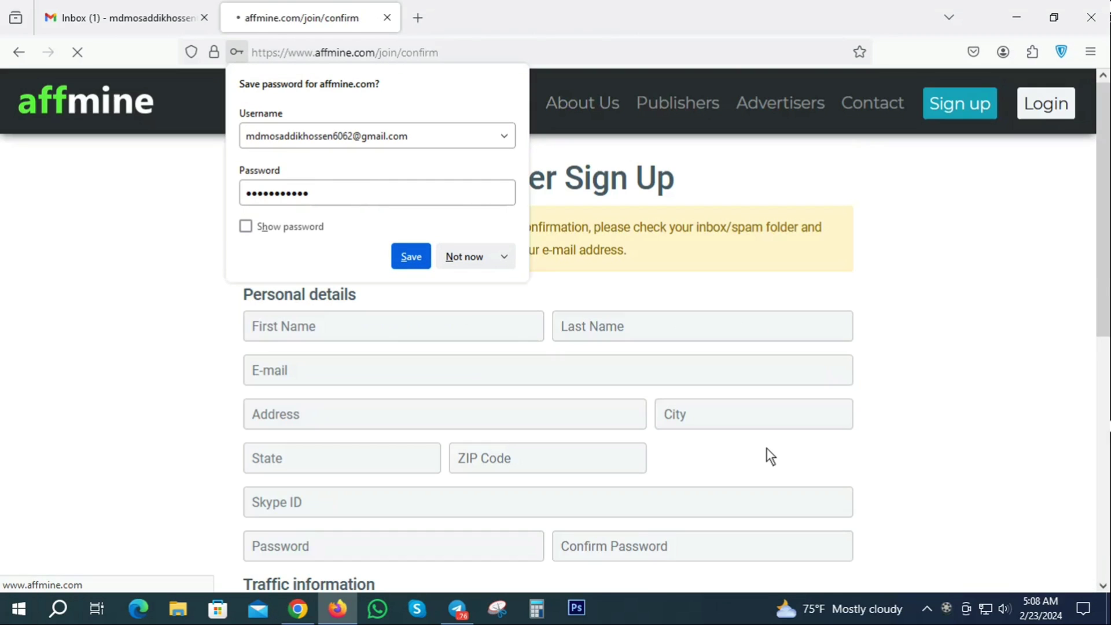
left_click(406, 256)
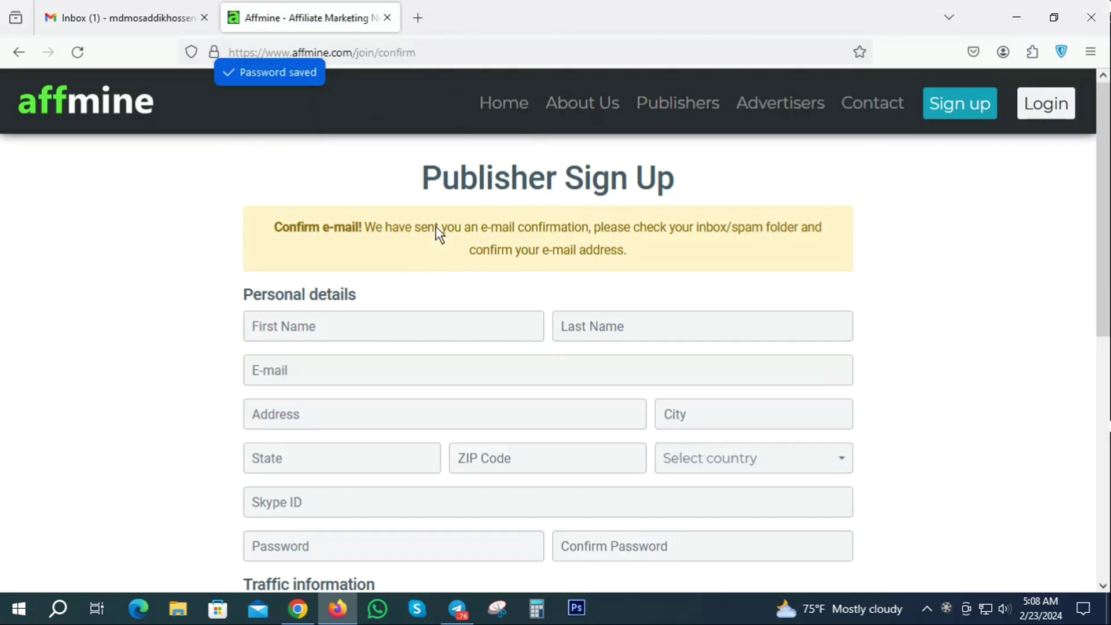
- Open Affmine's 'Verify your e-mail' message in Gmail and confirm the e-mail address
left_click(134, 12)
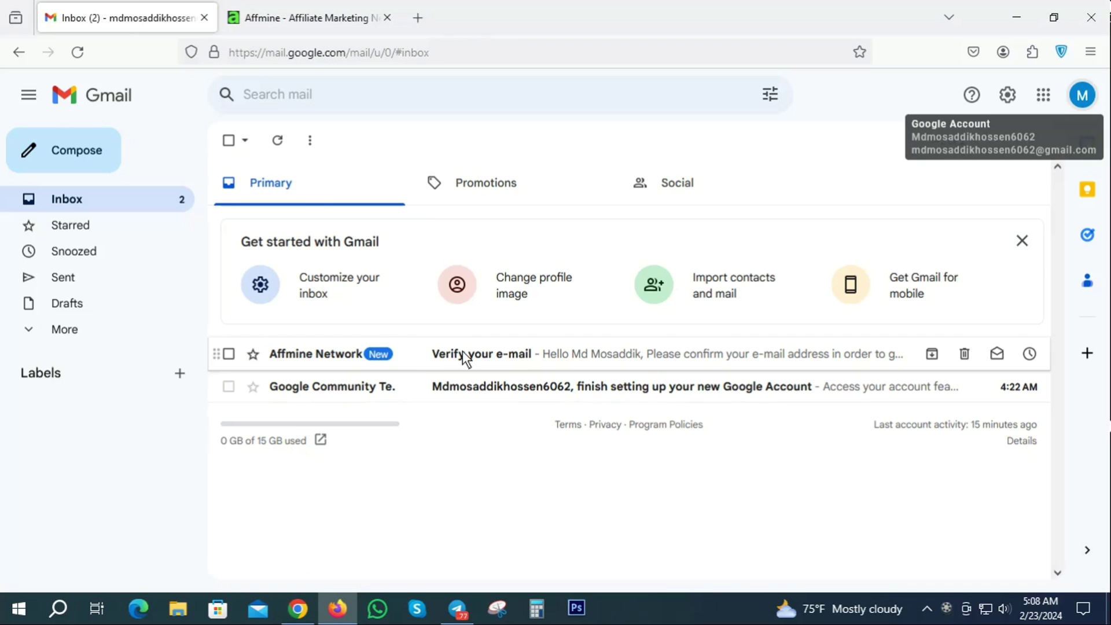
left_click(519, 349)
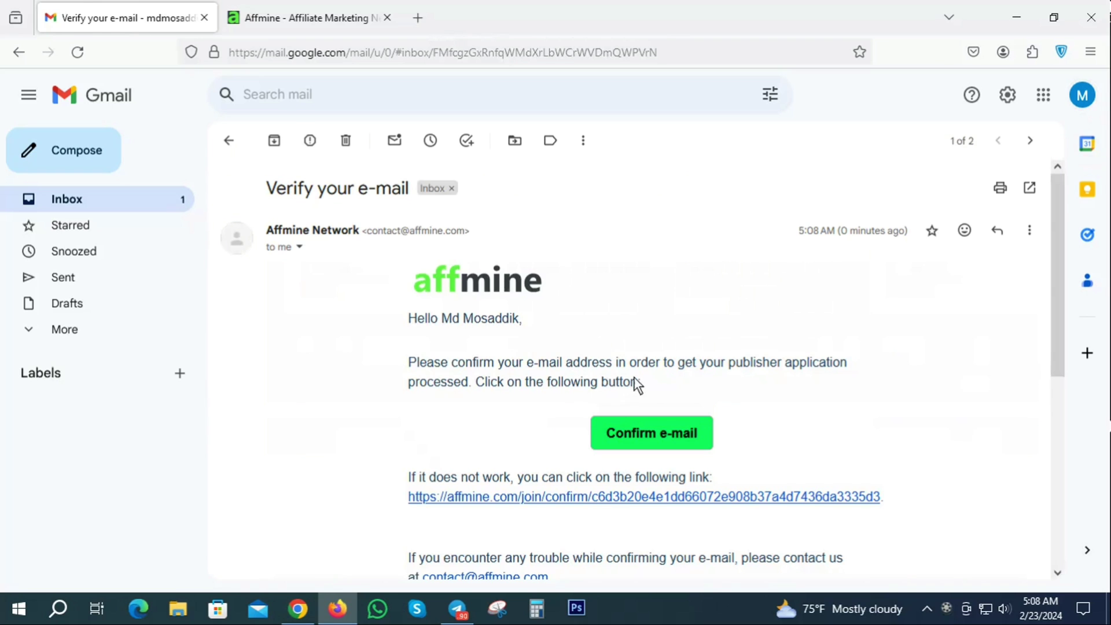
scroll(614, 325, "down", 3)
scroll(613, 325, "down", 1)
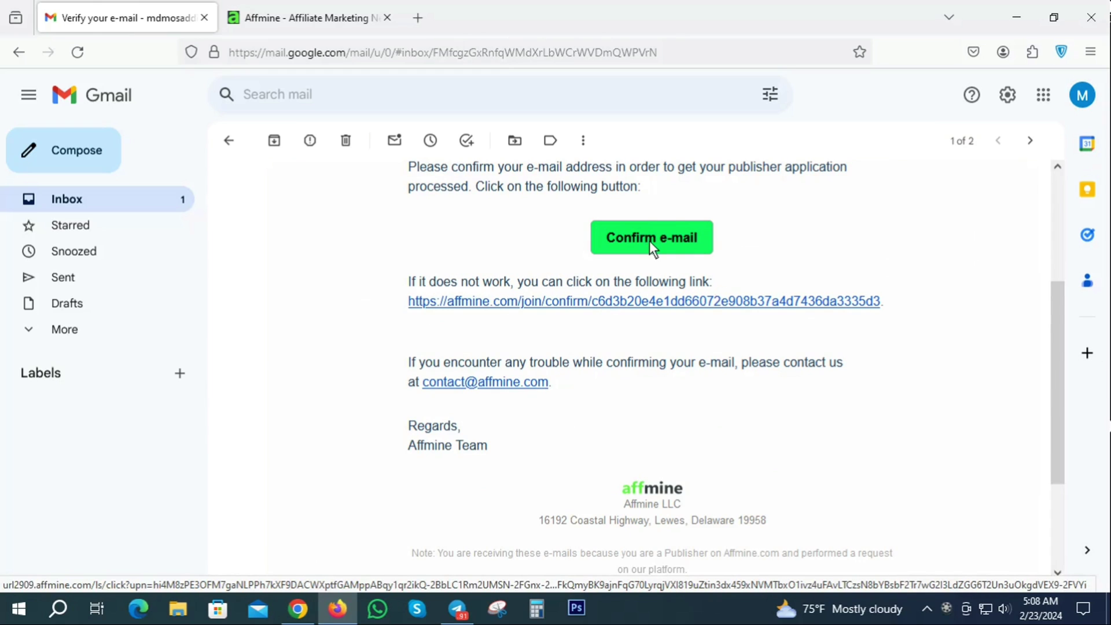
scroll(709, 328, "up", 2)
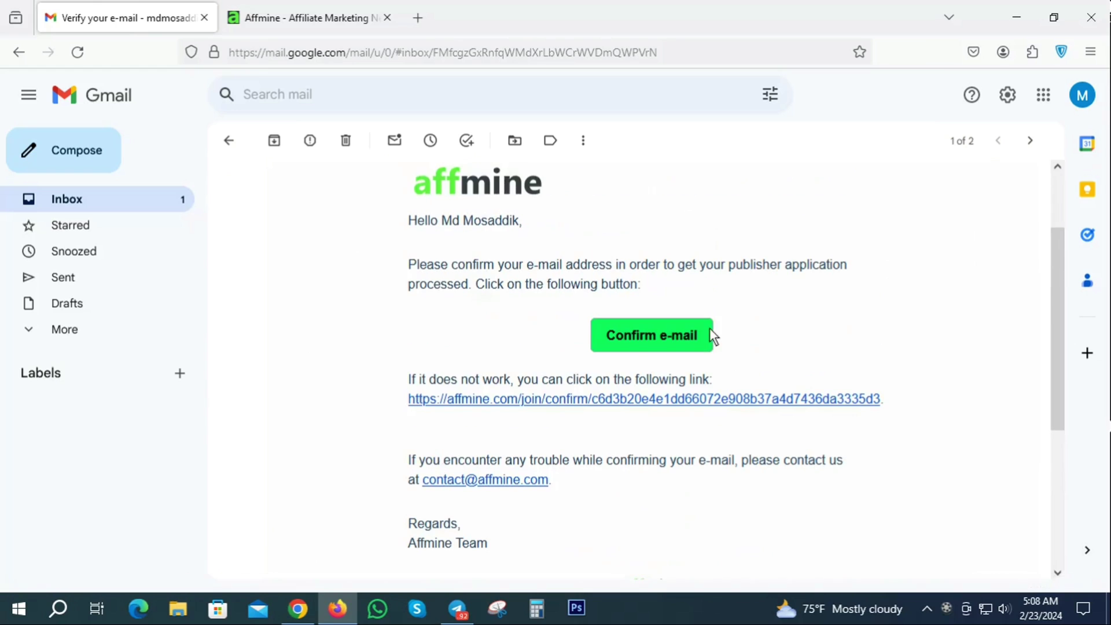
left_click(644, 339)
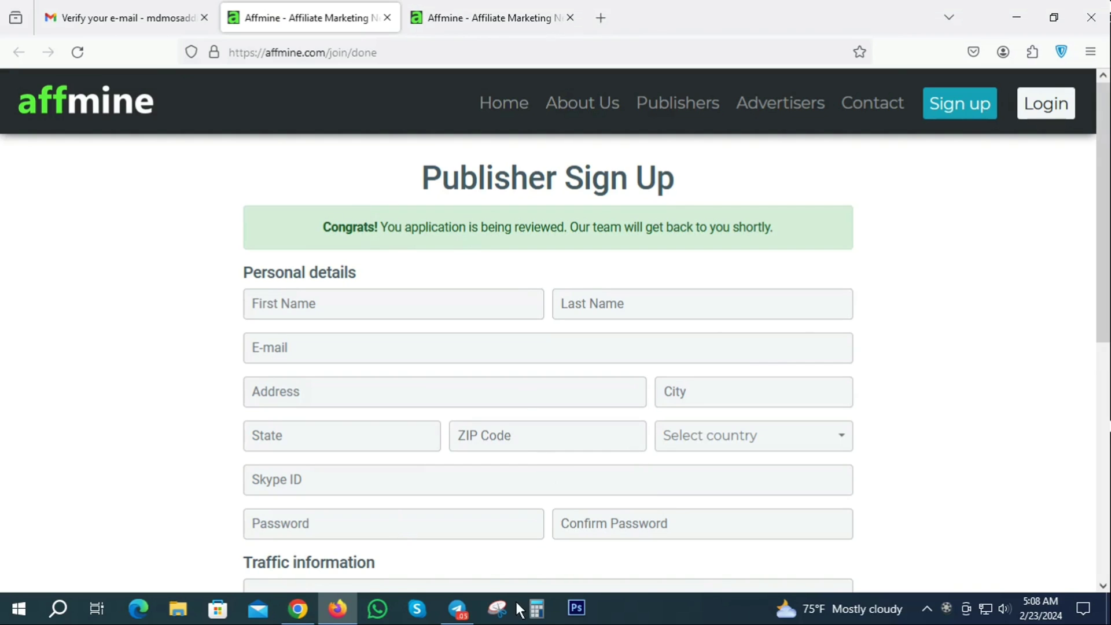
- Snip the Affmine Congrats page, discard the snip unsaved, and go back to Gmail
left_click(501, 615)
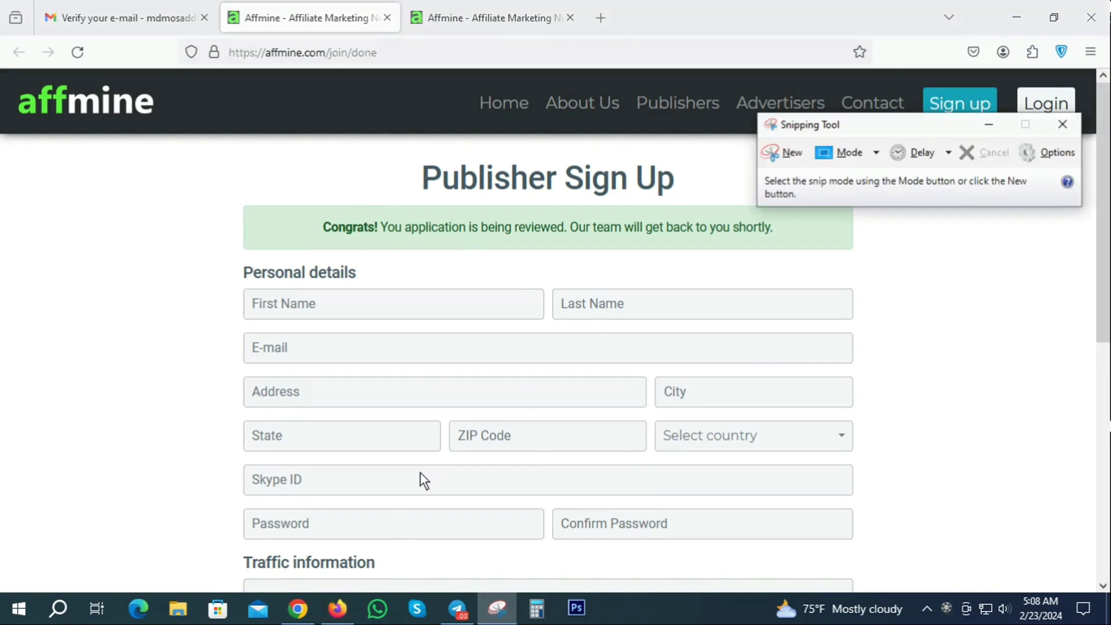
left_click(794, 152)
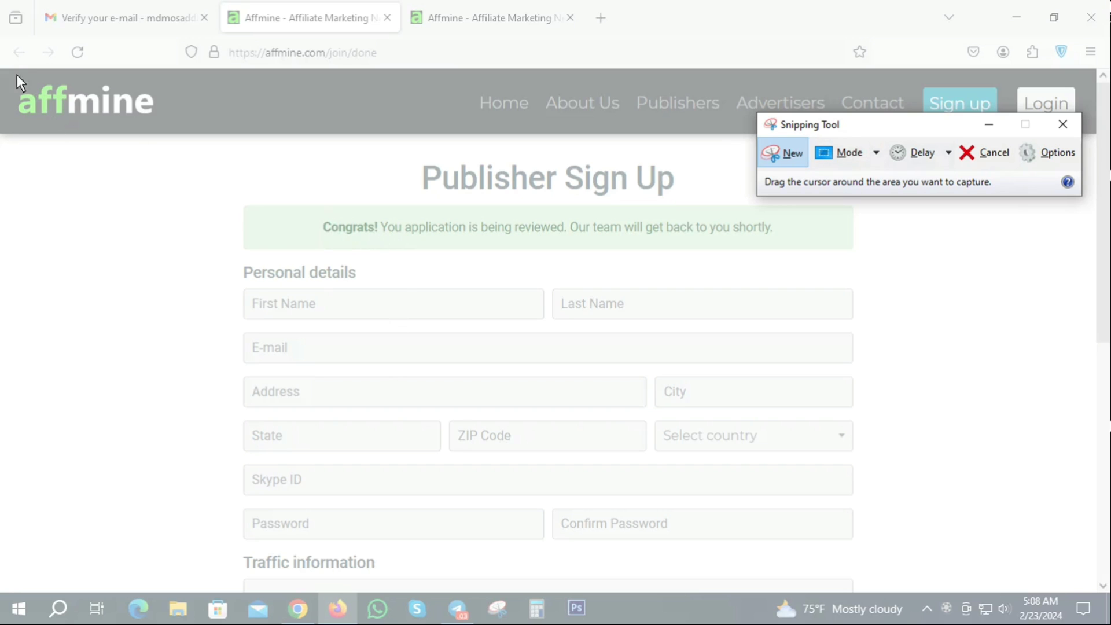
left_click_drag(9, 68, 918, 405)
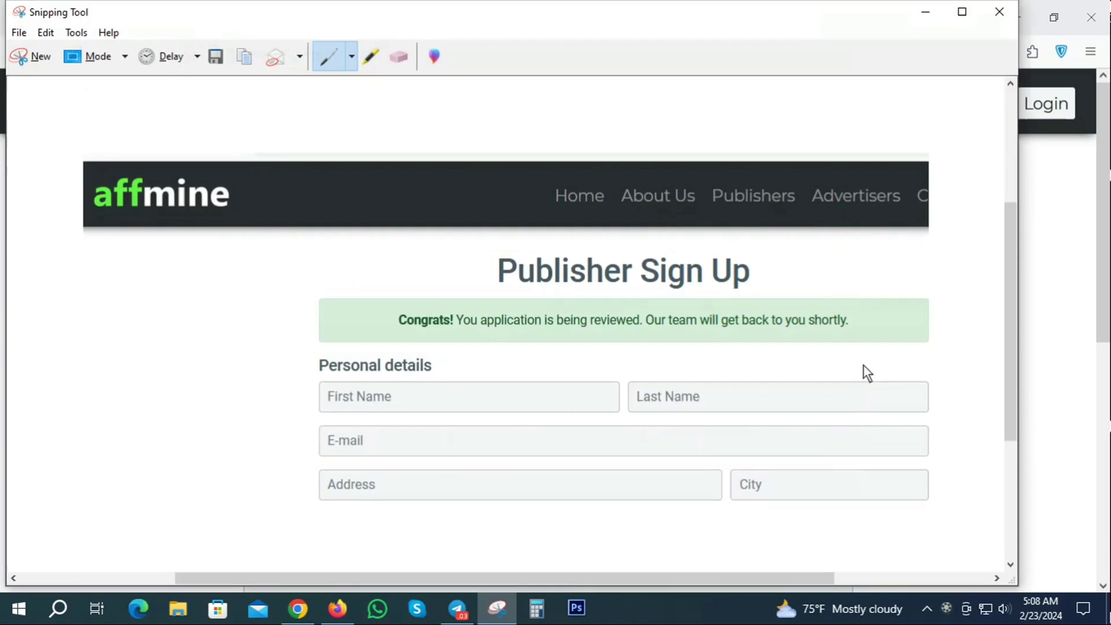
left_click(1000, 12)
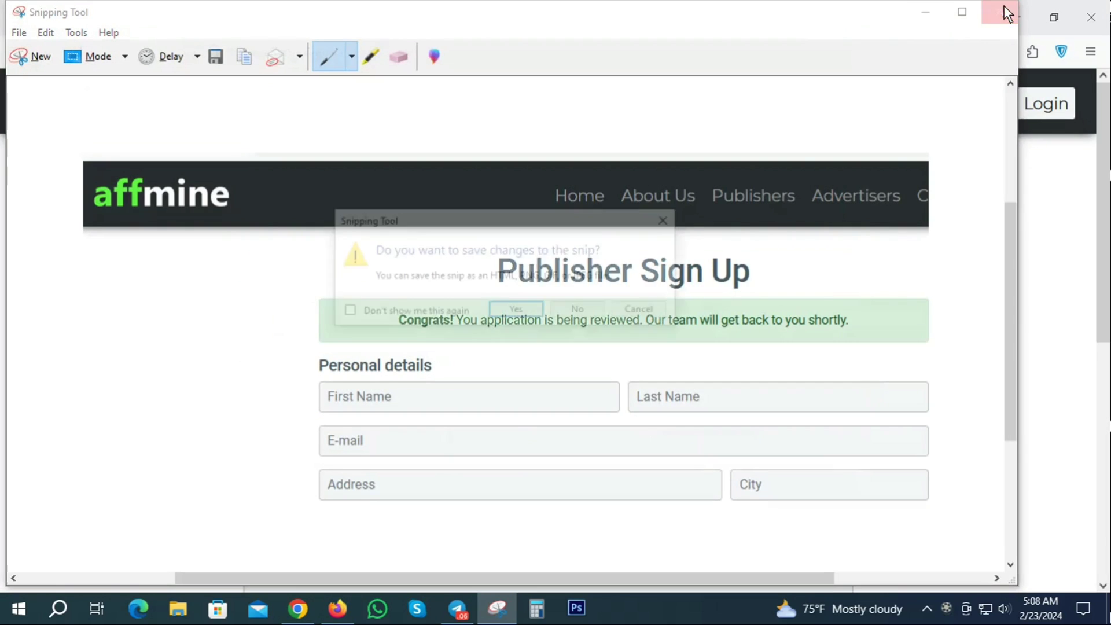
left_click(589, 311)
left_click(139, 16)
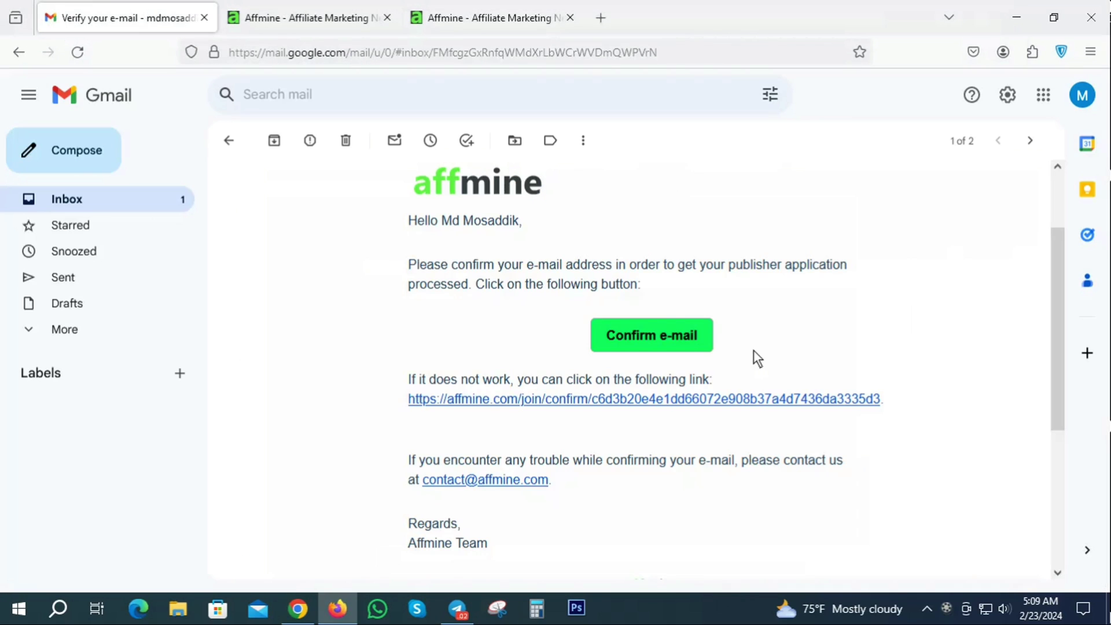
- Start a reply to the Affmine verification e-mail, then return to the Affmine confirmation tab
scroll(827, 307, "down", 5)
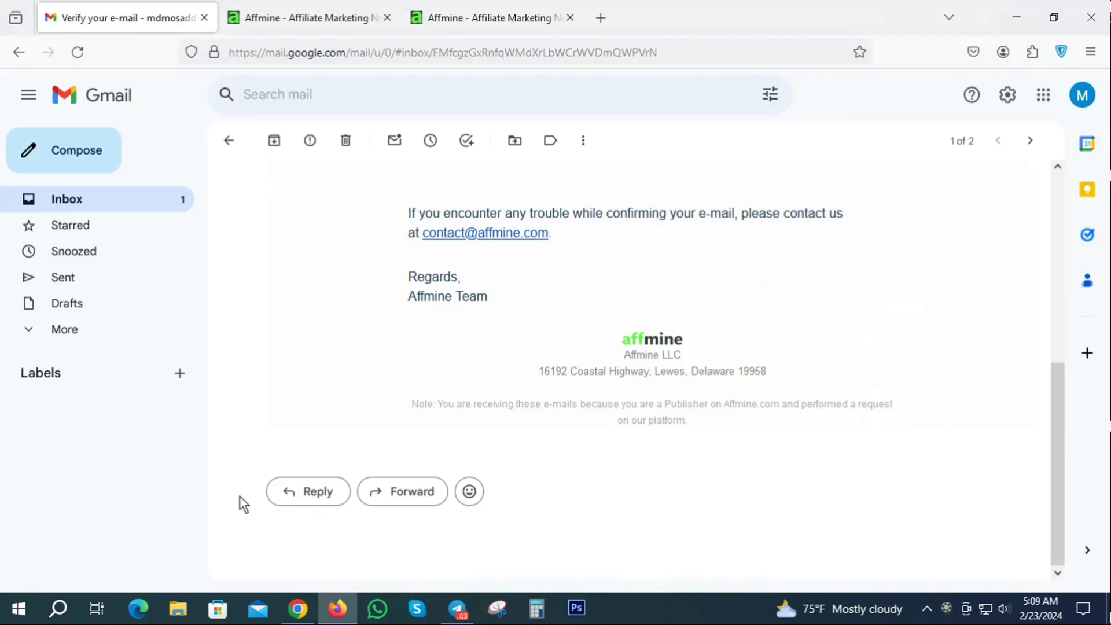
left_click(314, 490)
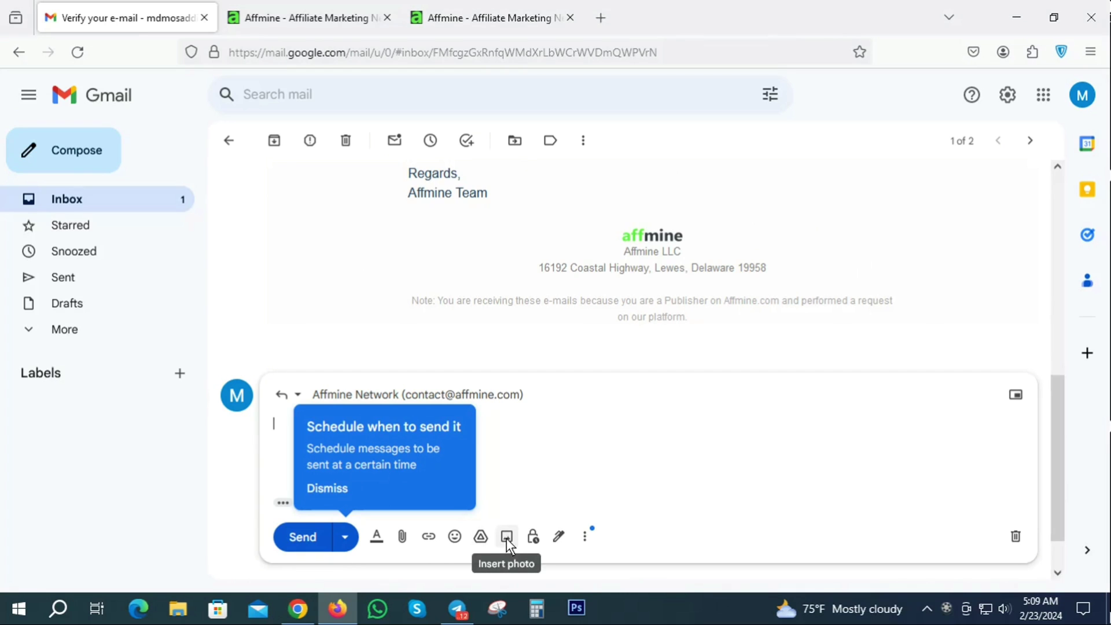
scroll(384, 298, "up", 10)
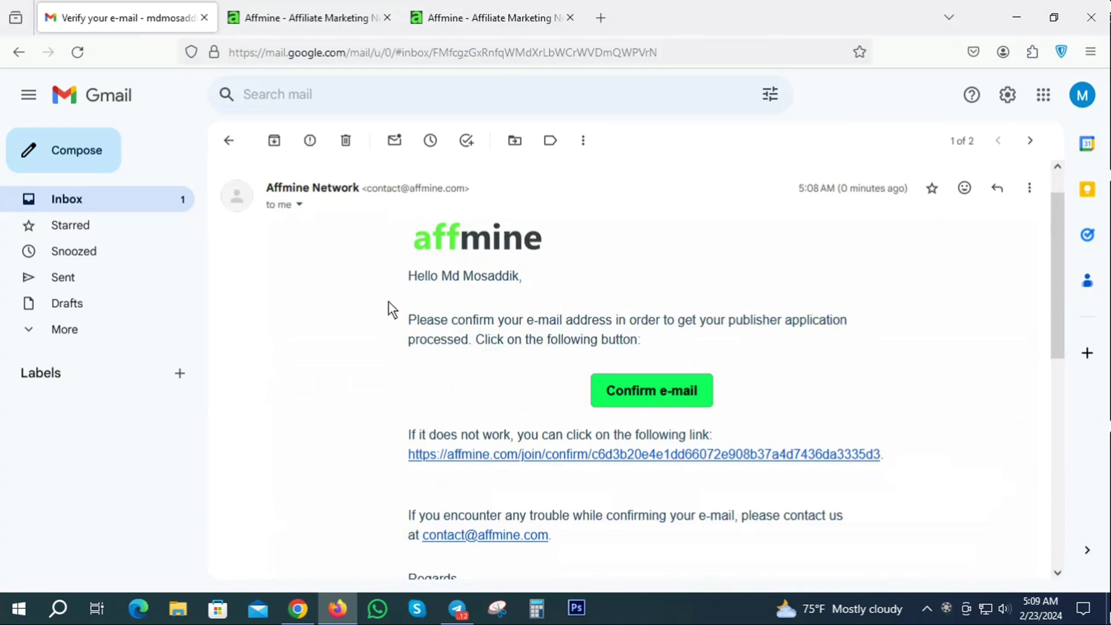
scroll(597, 368, "down", 10)
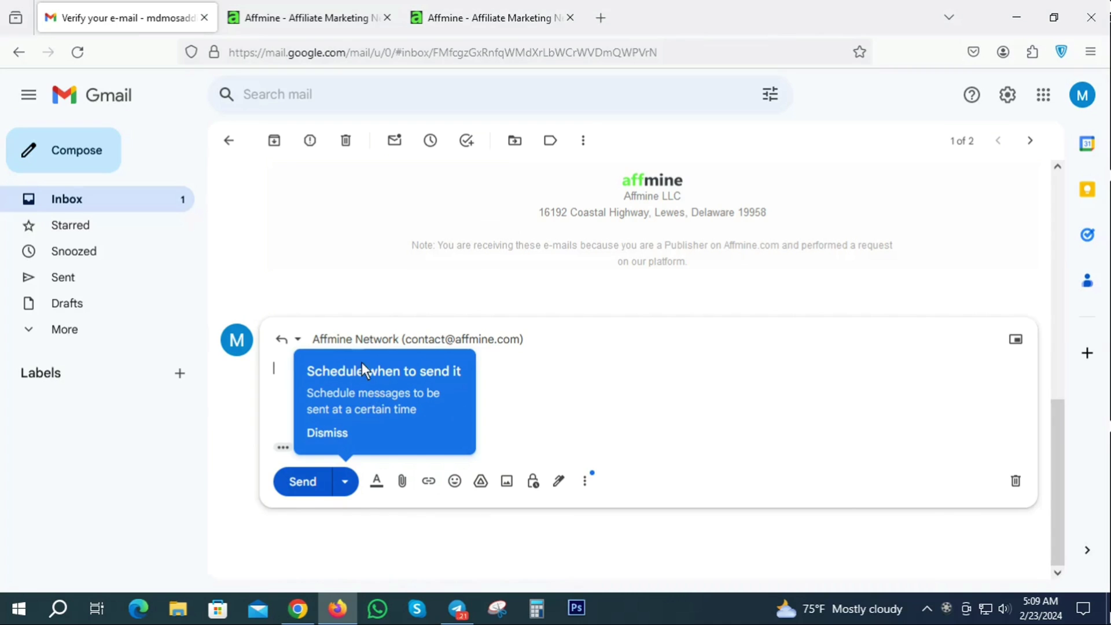
left_click(334, 10)
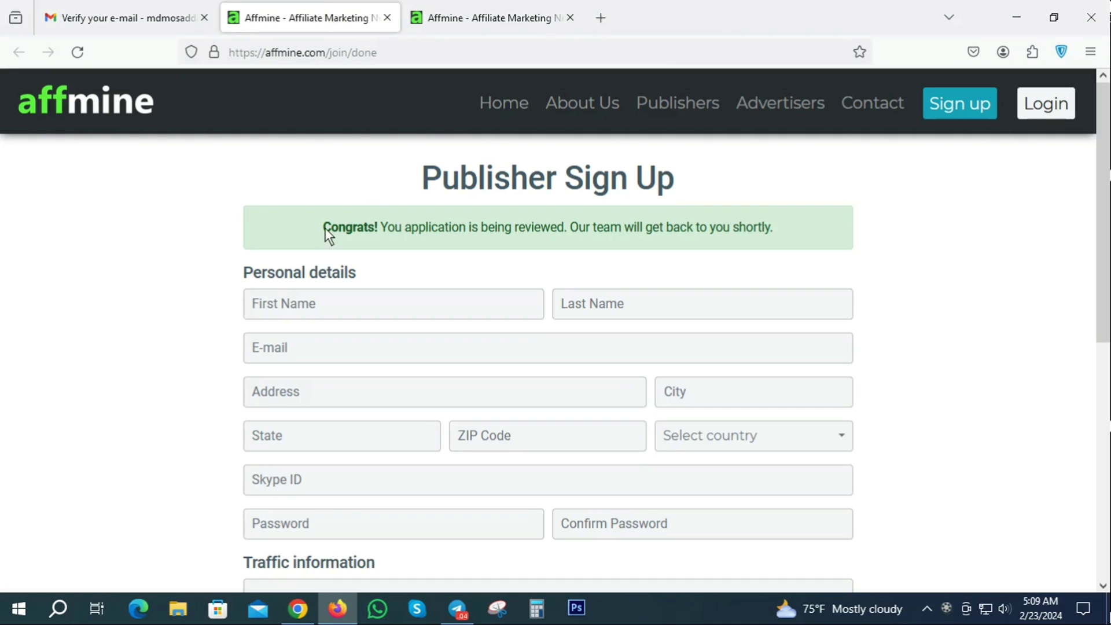
- Select the Congrats message, close both Affmine tabs, and return Gmail to the inbox
left_click_drag(323, 227, 799, 232)
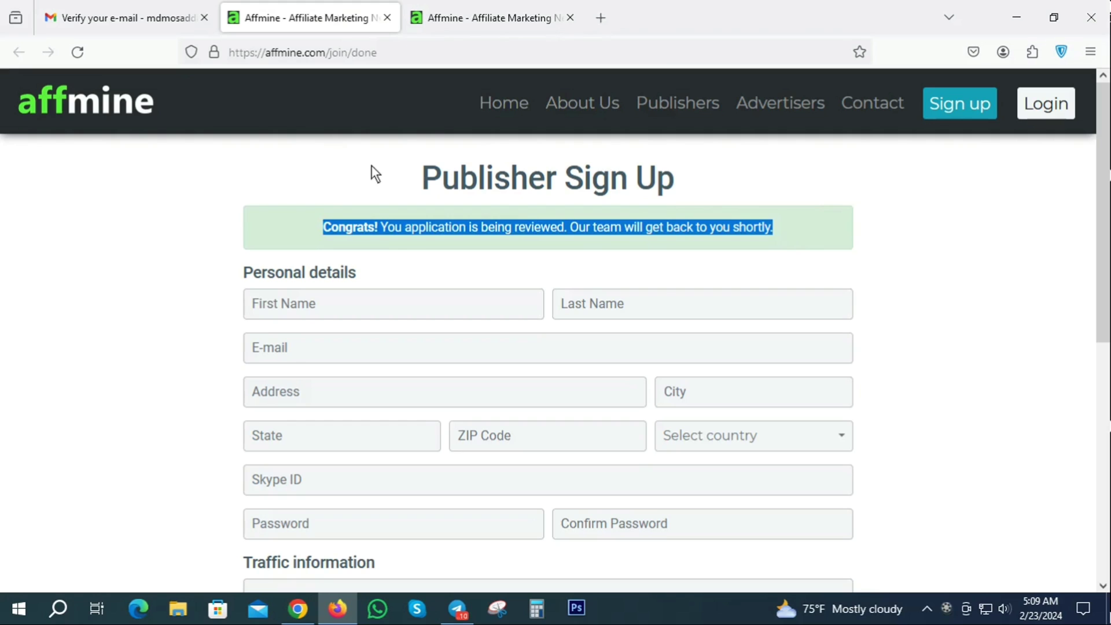
left_click(388, 16)
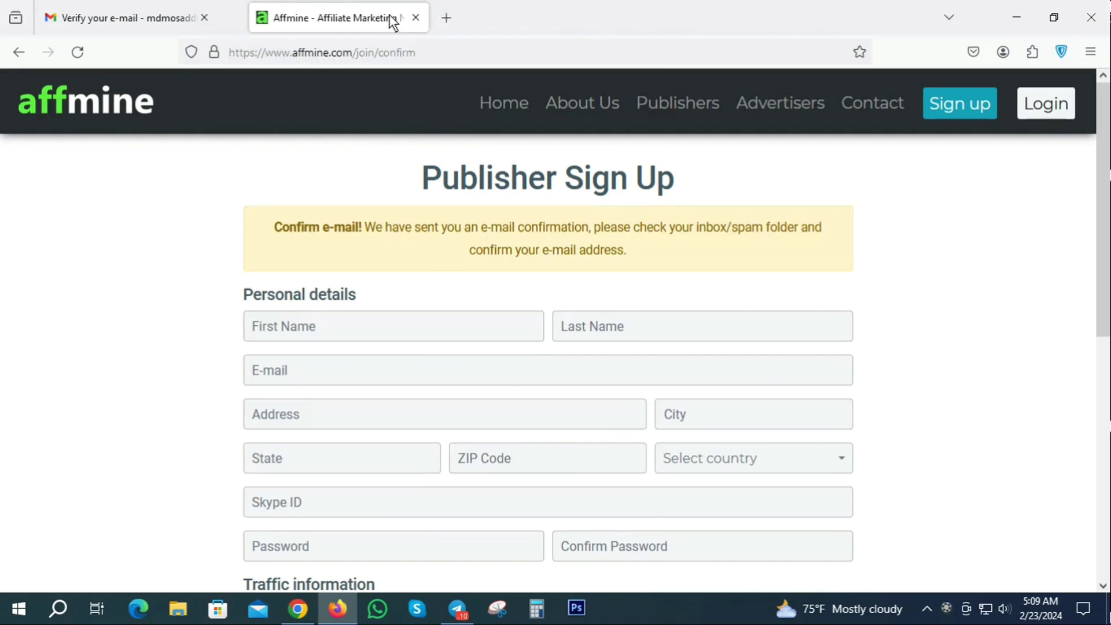
left_click(387, 16)
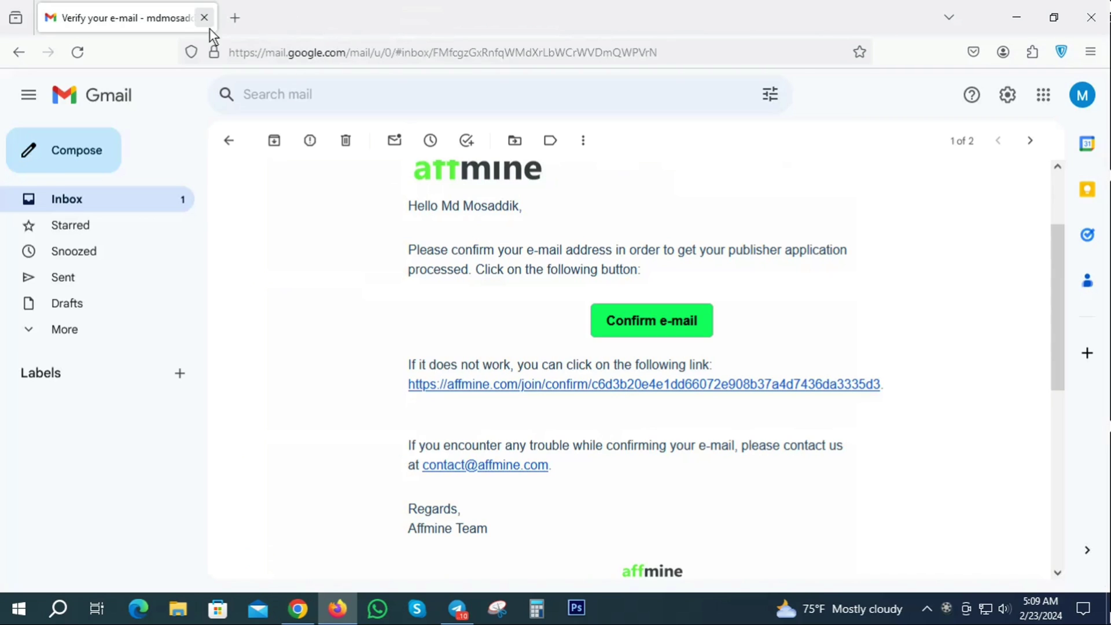
left_click(63, 196)
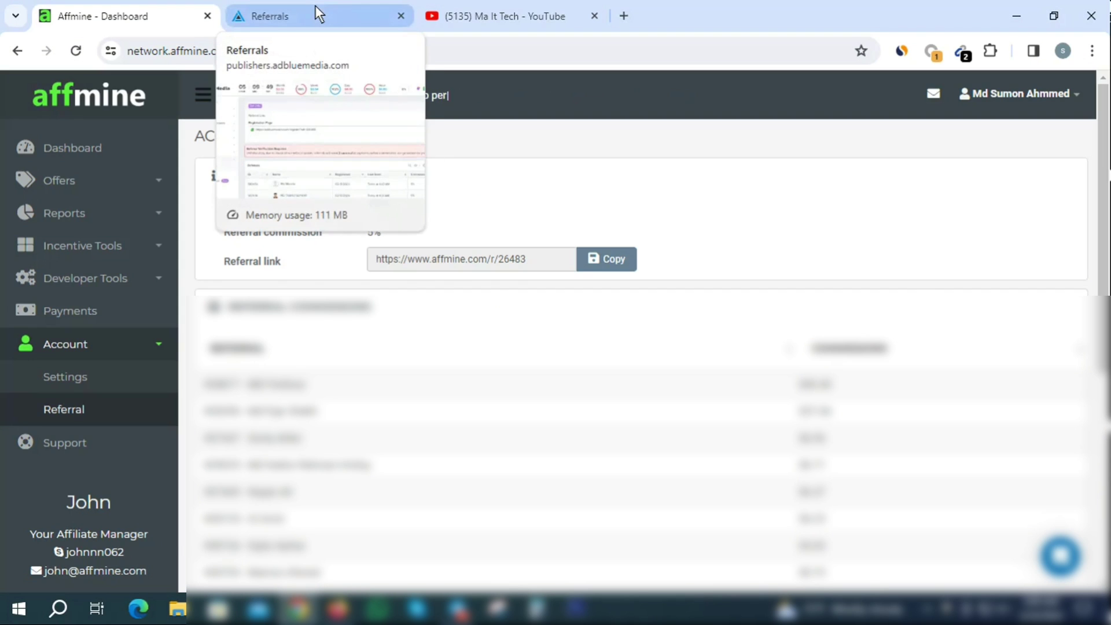
- Copy the registration-page referral link from AdBlueMedia's Referrals page
left_click(314, 14)
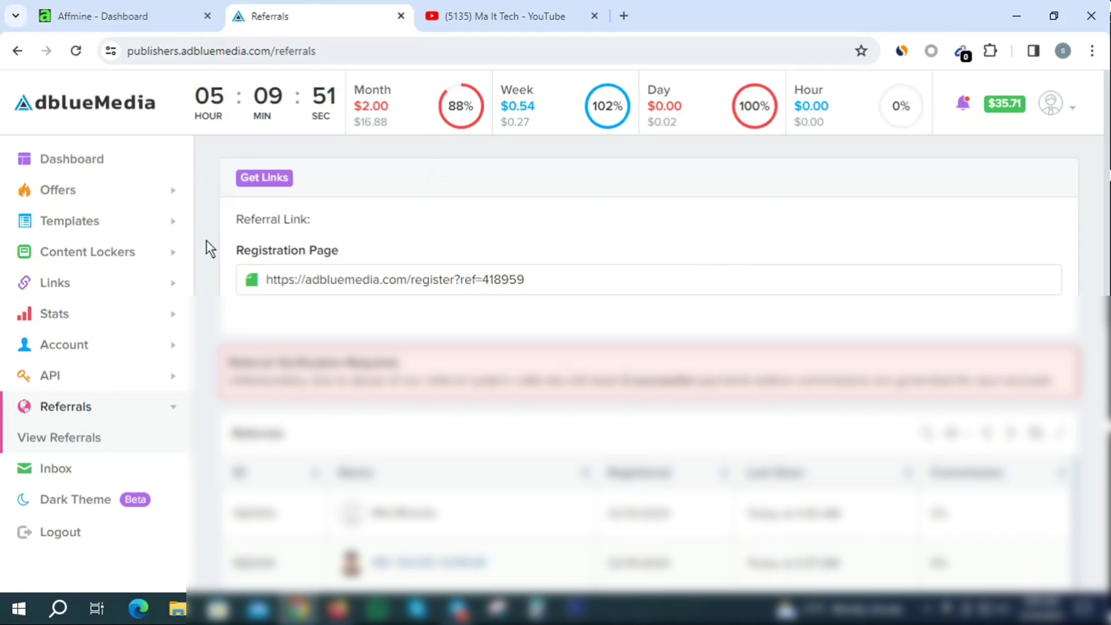
left_click_drag(544, 283, 265, 280)
right_click(399, 280)
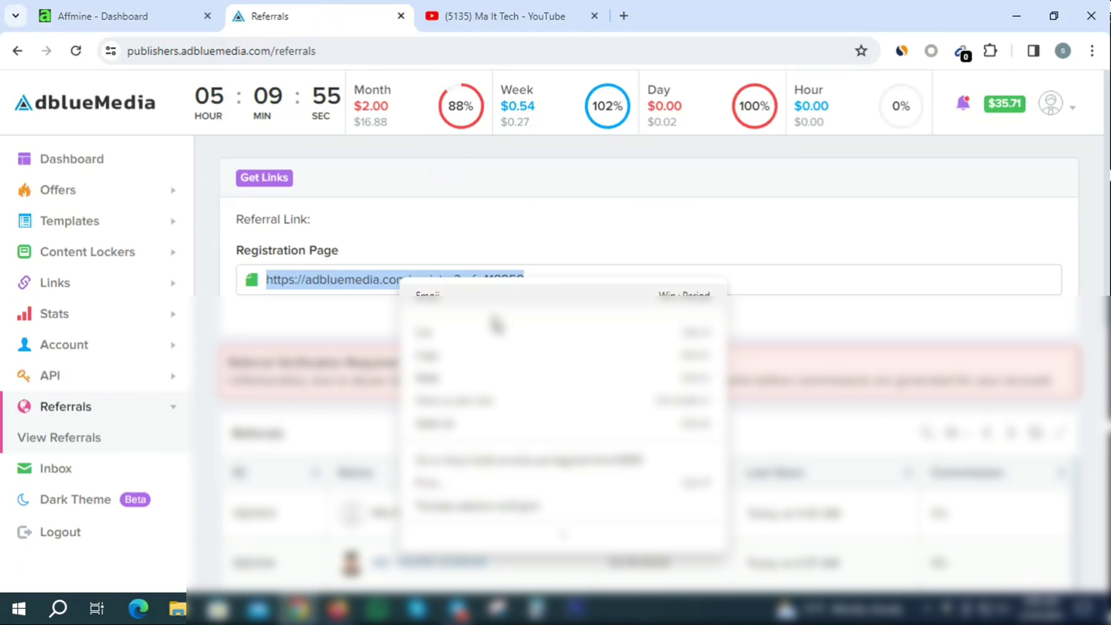
left_click(441, 365)
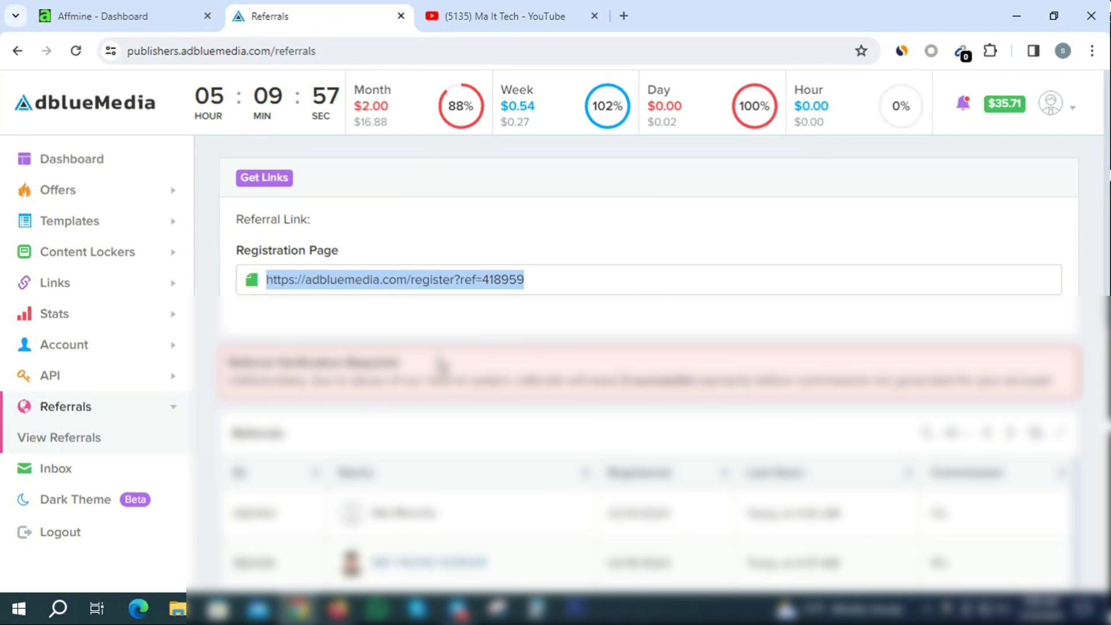
- Load the copied AdBlueMedia referral registration link in a new Firefox tab
left_click(338, 608)
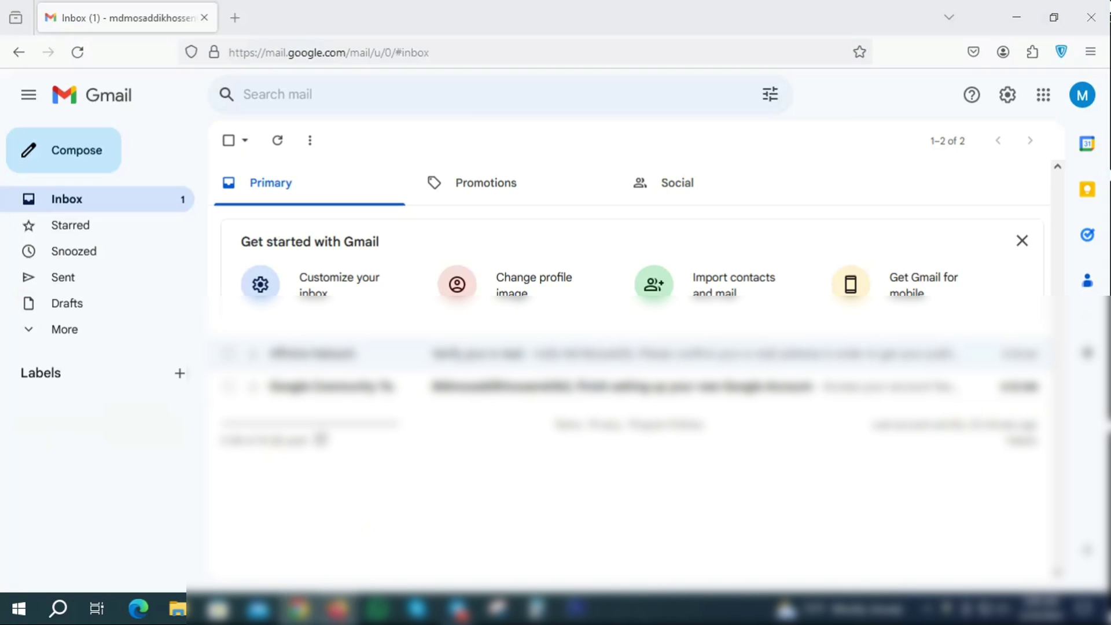
left_click(235, 17)
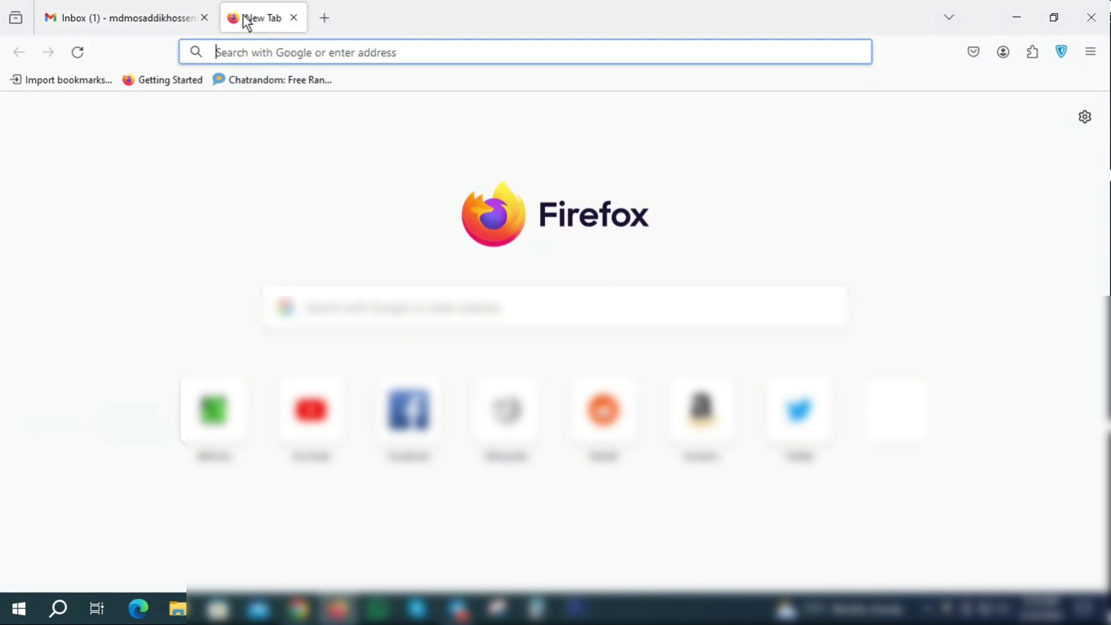
left_click(253, 55)
key("ctrl+v")
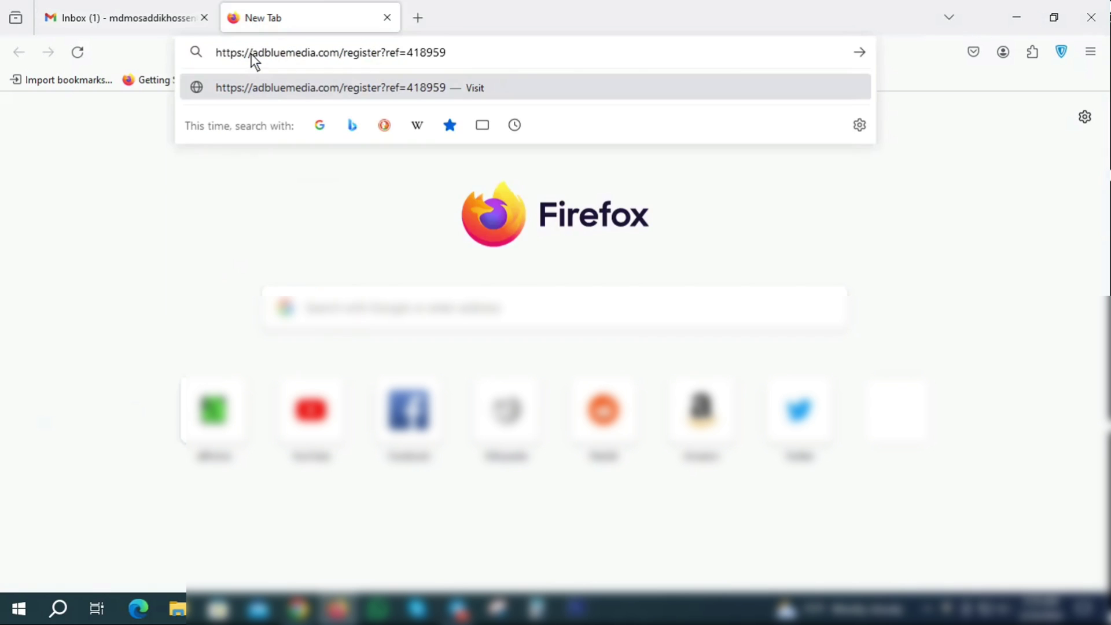
key("Return")
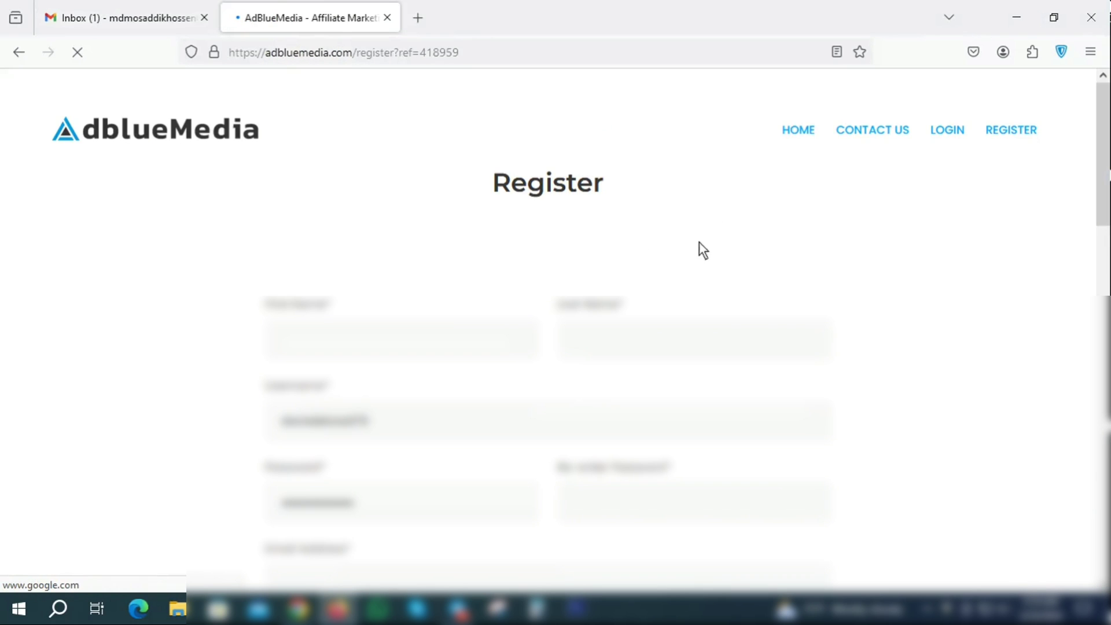
scroll(707, 266, "down", 4)
scroll(709, 353, "up", 4)
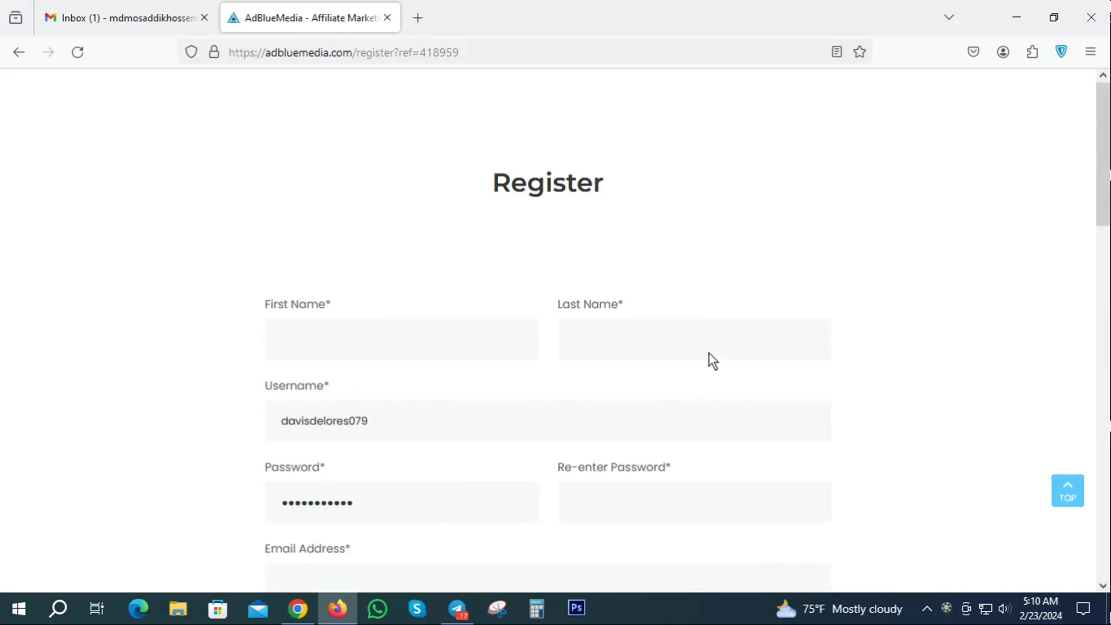
scroll(695, 231, "down", 9)
scroll(651, 283, "up", 9)
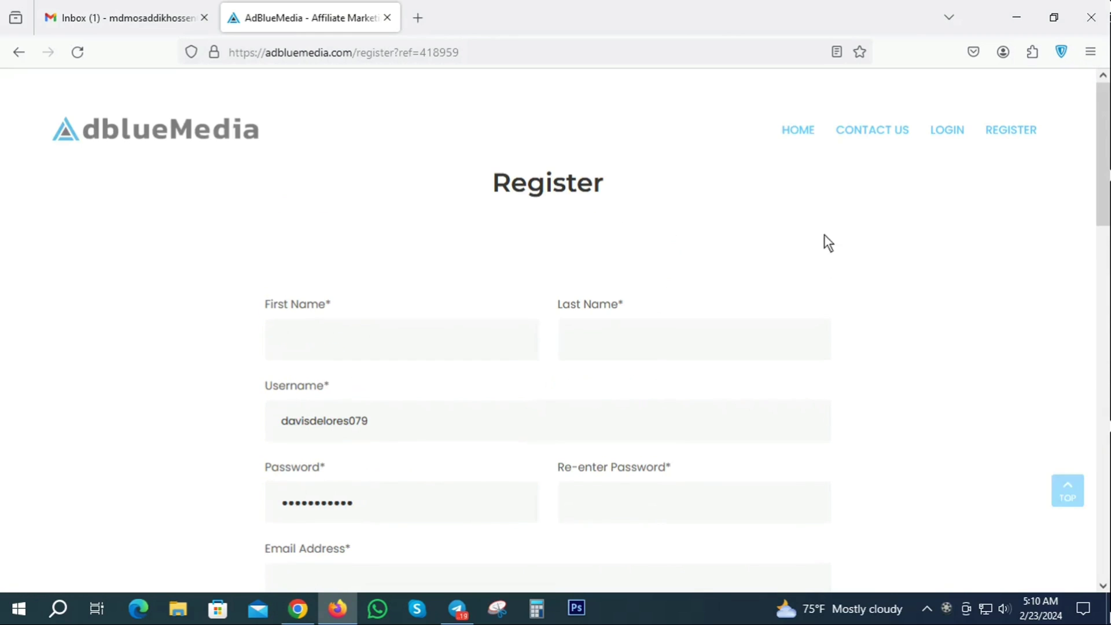
- Enter the first and last name, and replace the prefilled username with the chosen one
left_click(321, 337)
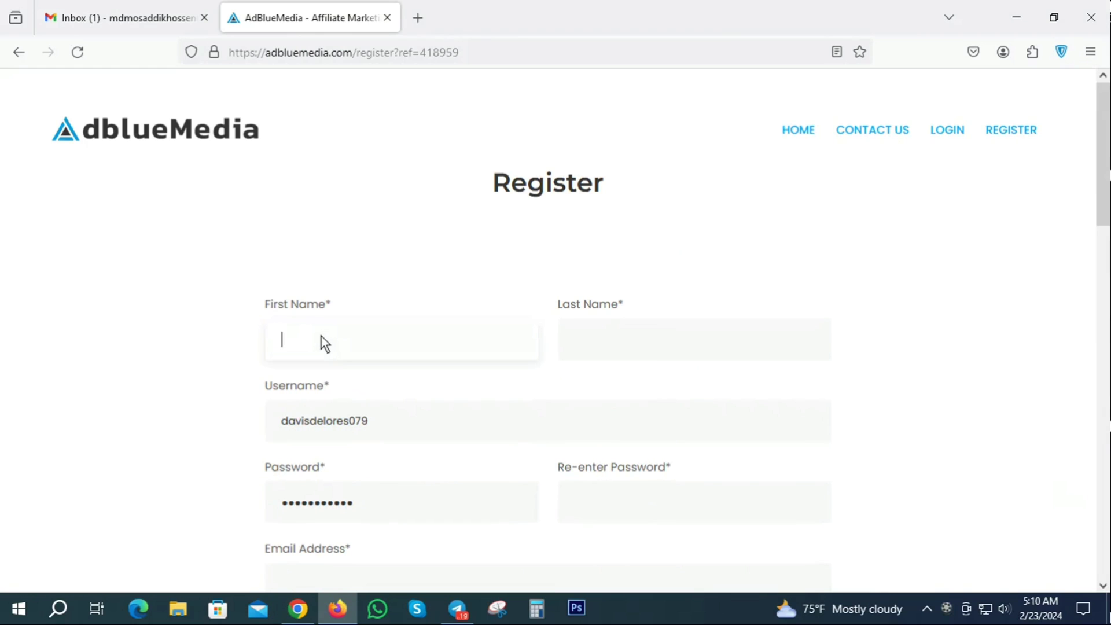
left_click(619, 335)
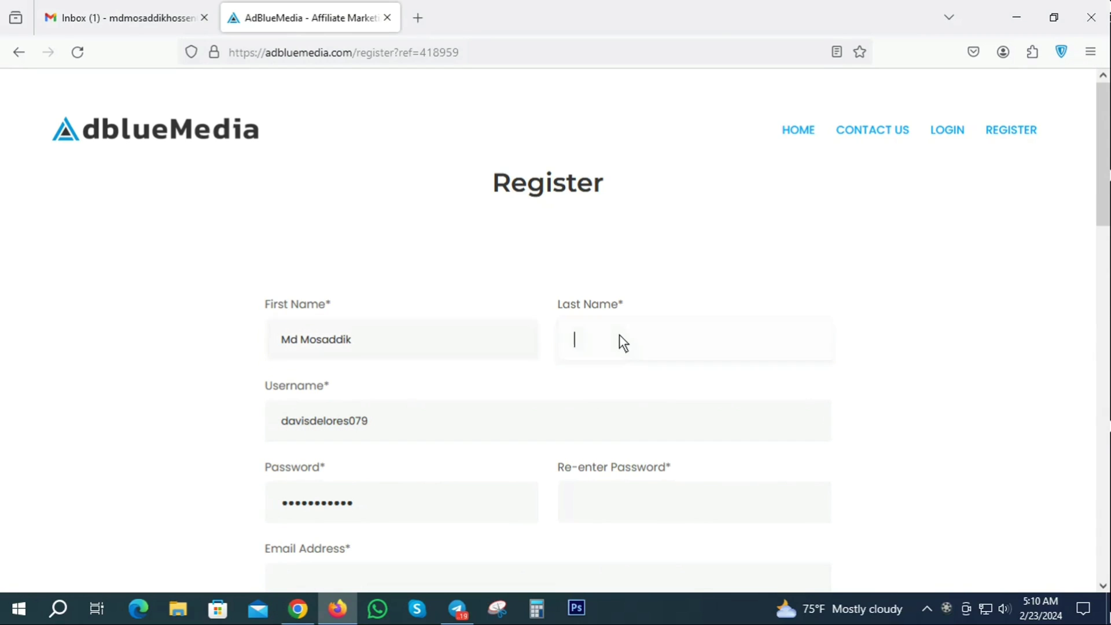
left_click(404, 424)
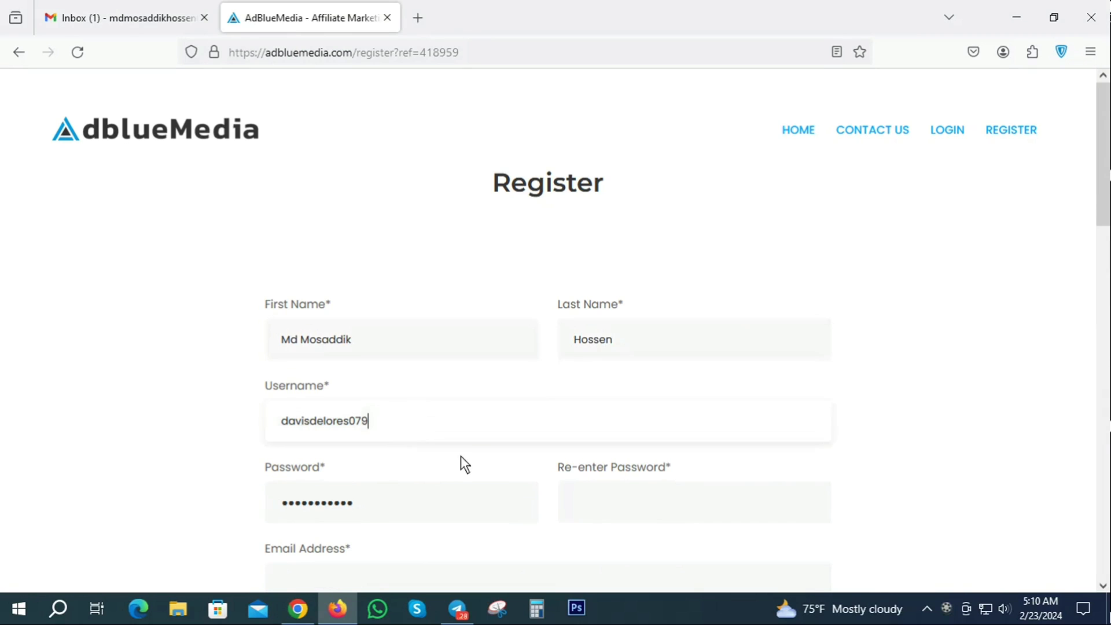
key("ctrl+a")
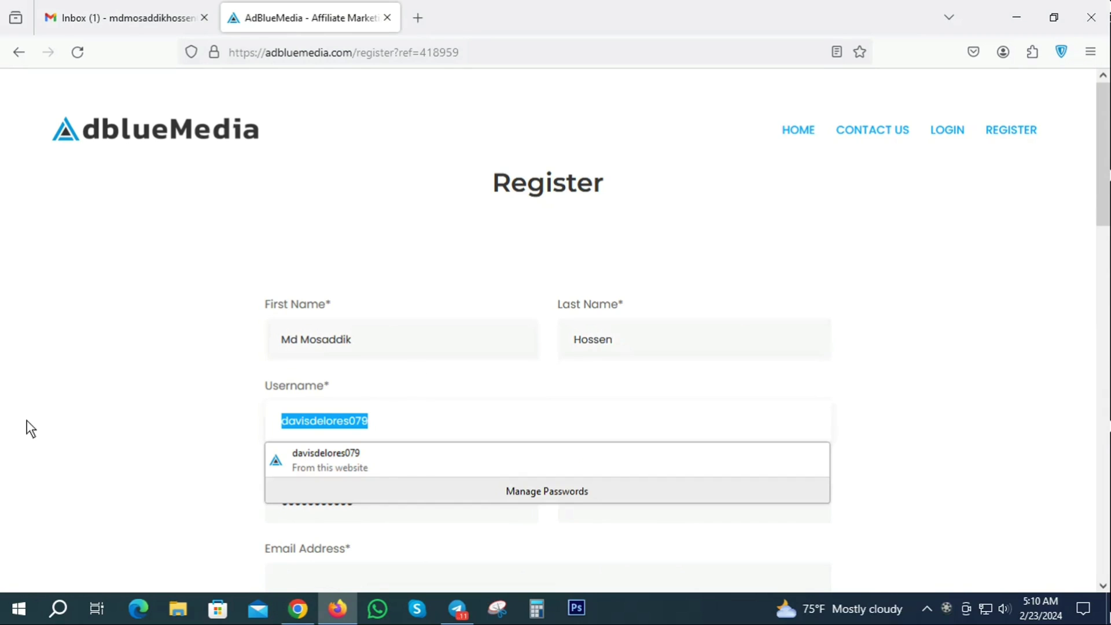
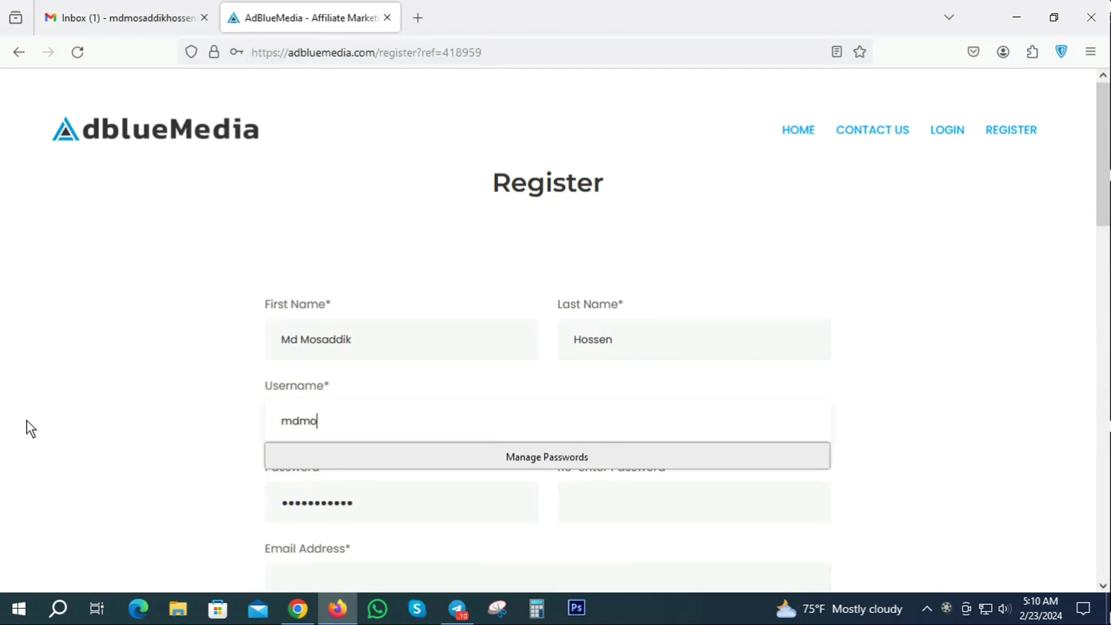
left_click(40, 425)
scroll(485, 376, "down", 3)
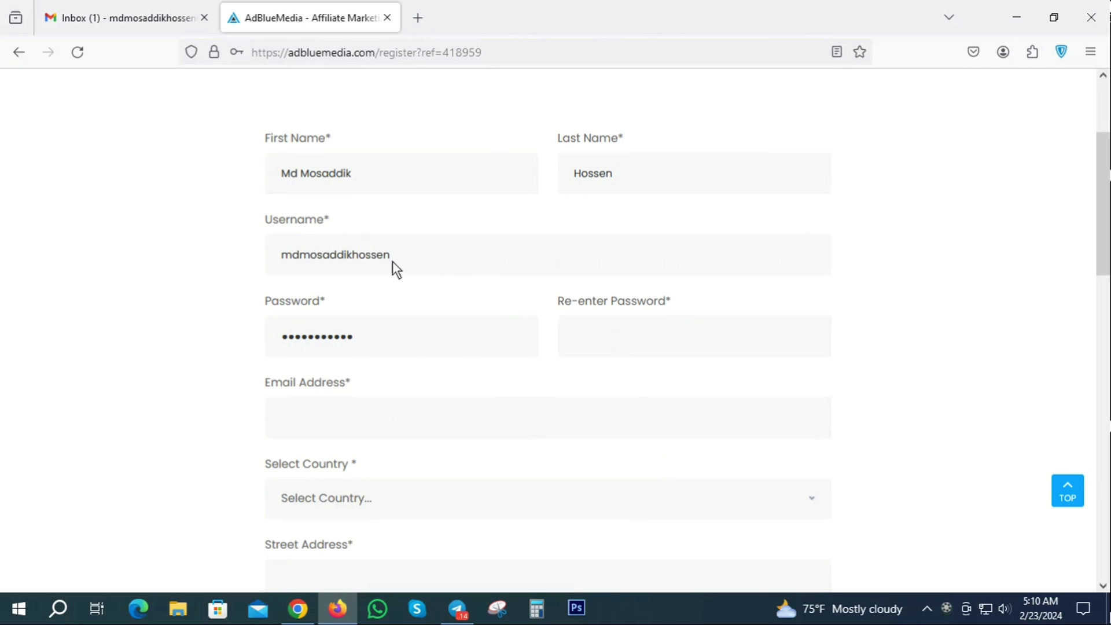
- Replace the autofilled password with a new one and re-enter it to confirm
left_click_drag(404, 346, 197, 354)
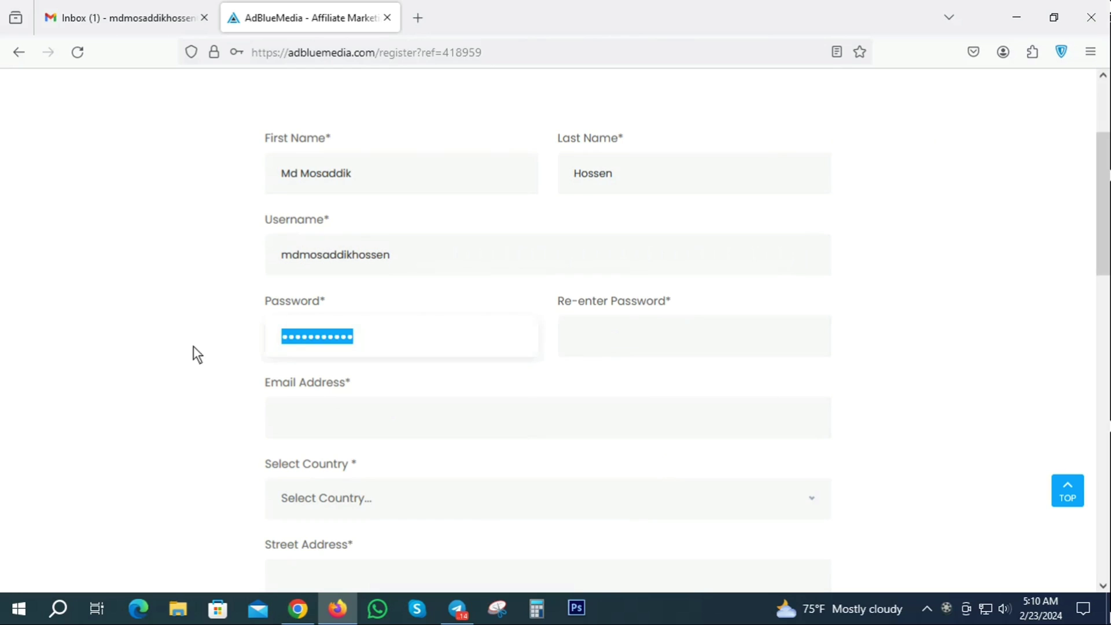
type("******")
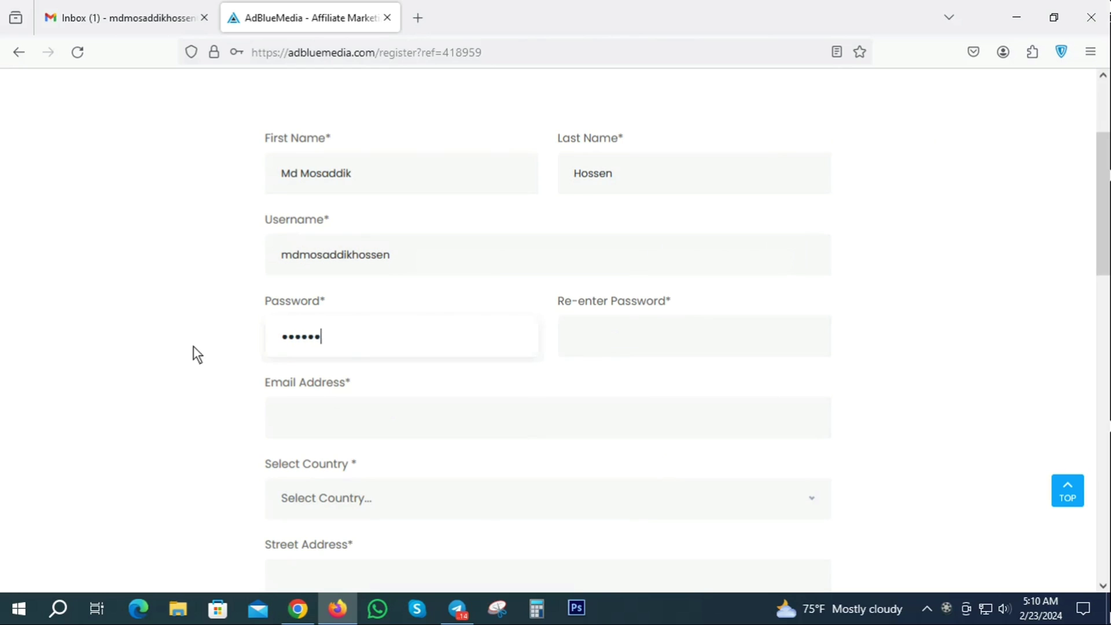
type("******")
left_click(625, 342)
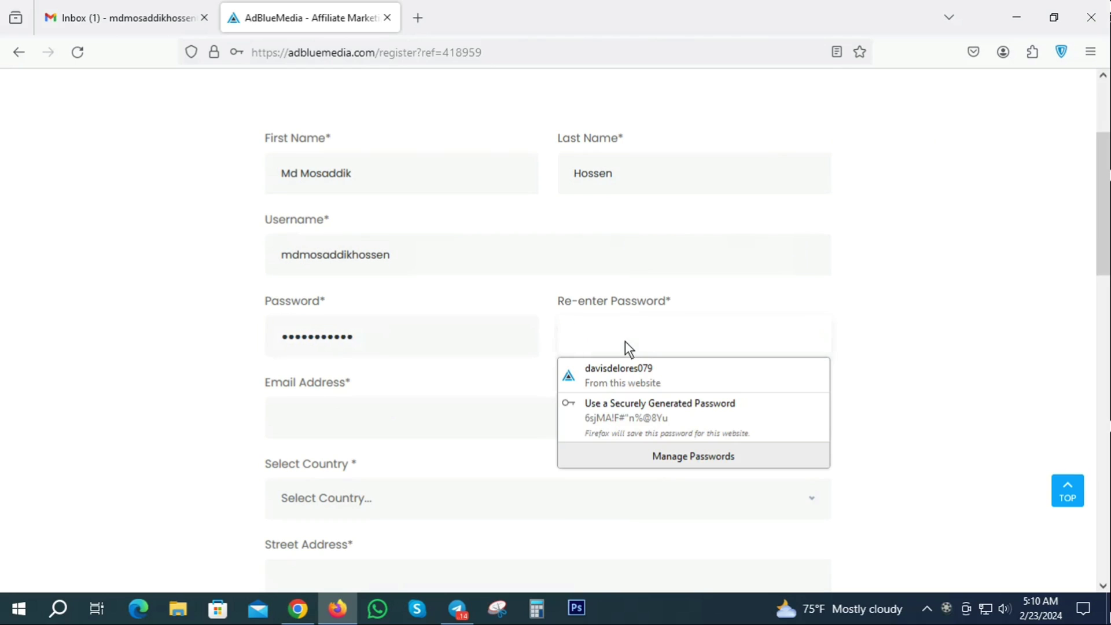
type("****")
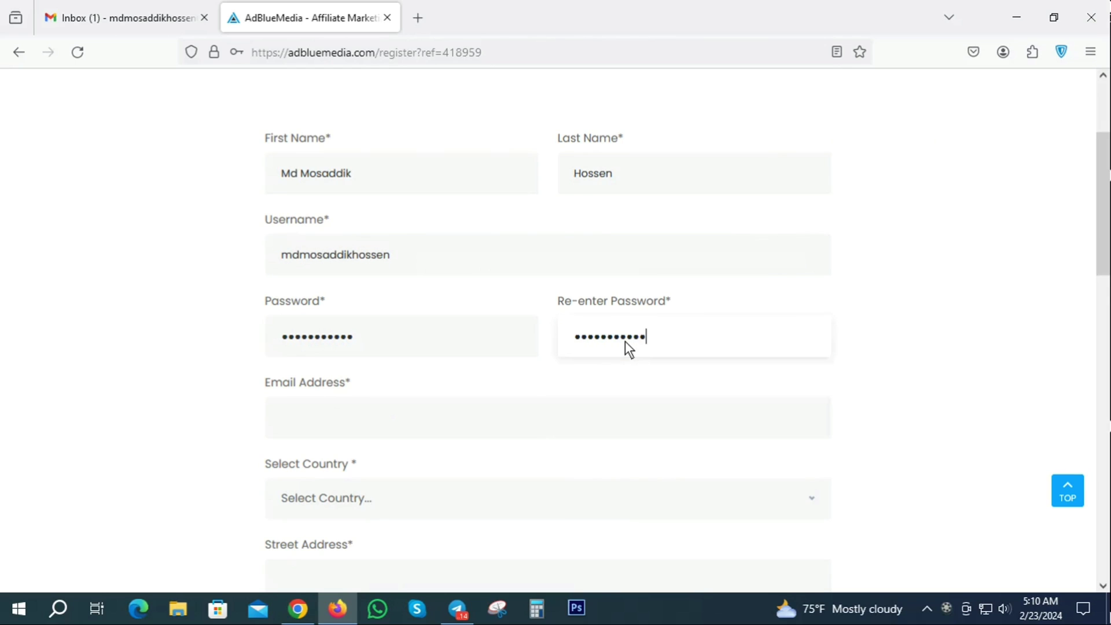
scroll(625, 341, "down", 2)
- Copy the Google account's email address from Gmail into the registration's Email Address field
left_click(339, 333)
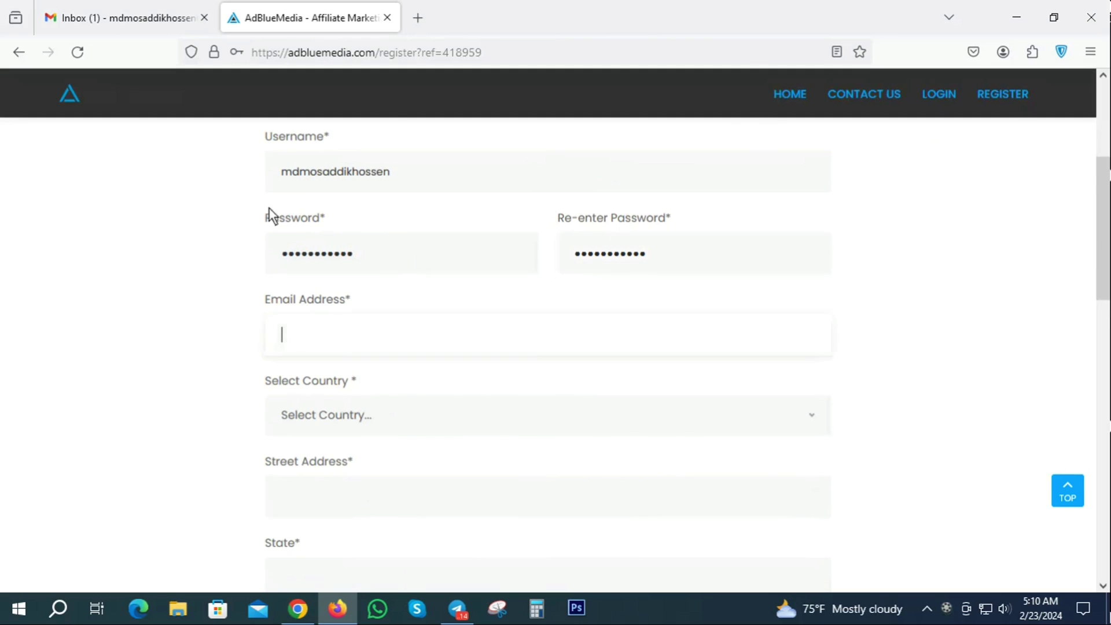
left_click(149, 15)
left_click(1081, 94)
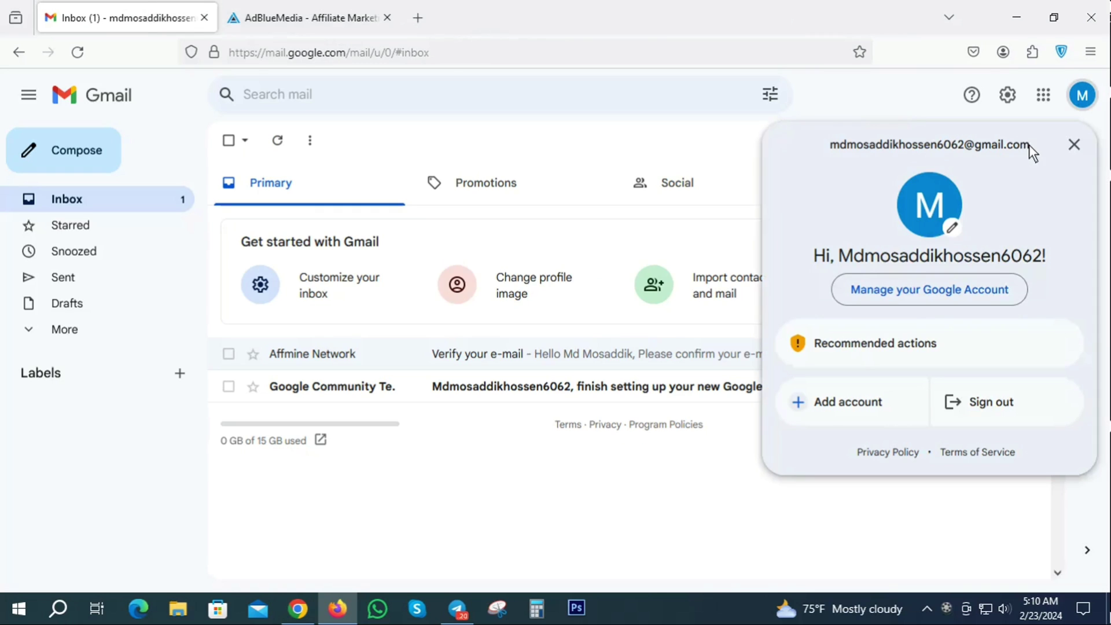
left_click_drag(1029, 145, 846, 149)
right_click(882, 143)
left_click(903, 161)
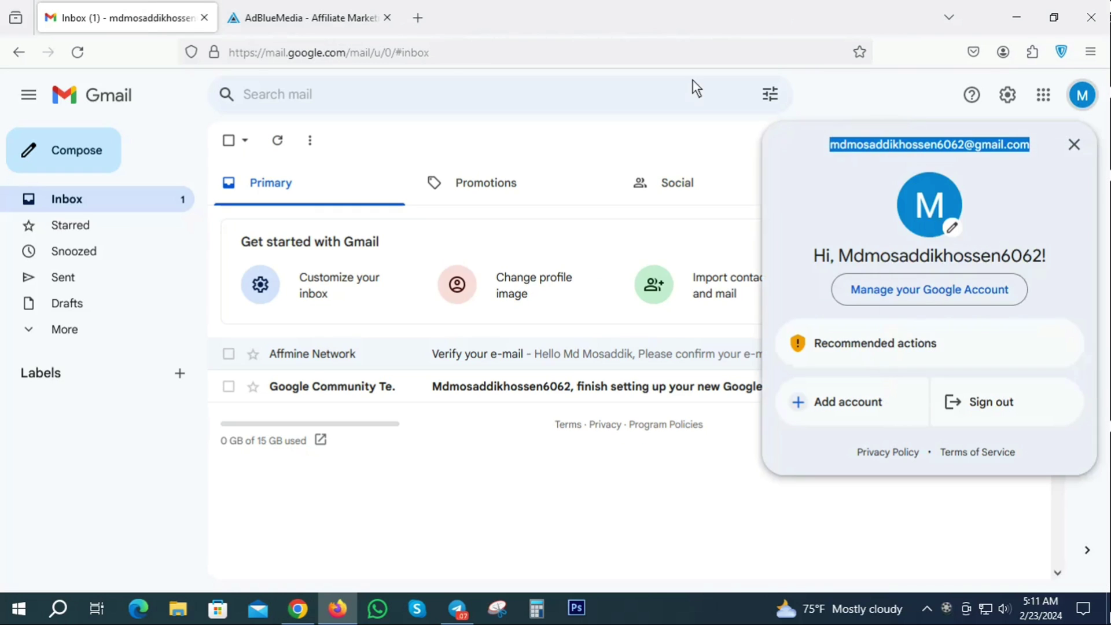
left_click(250, 13)
left_click(323, 342)
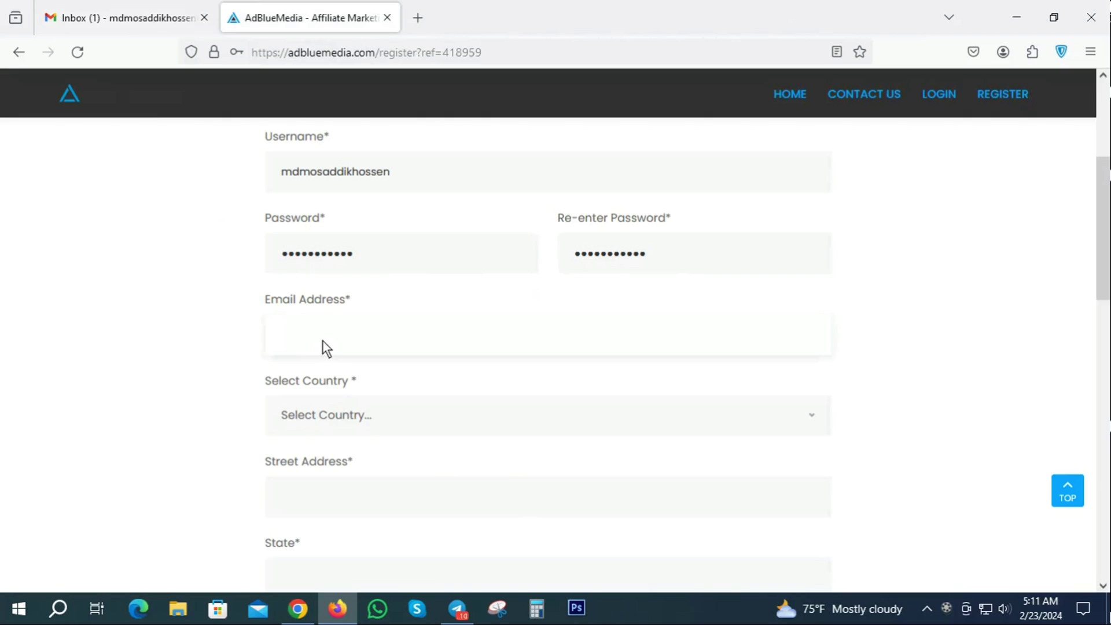
key("ctrl+v")
- Select Bangladesh as the country and type the street address
scroll(477, 334, "down", 3)
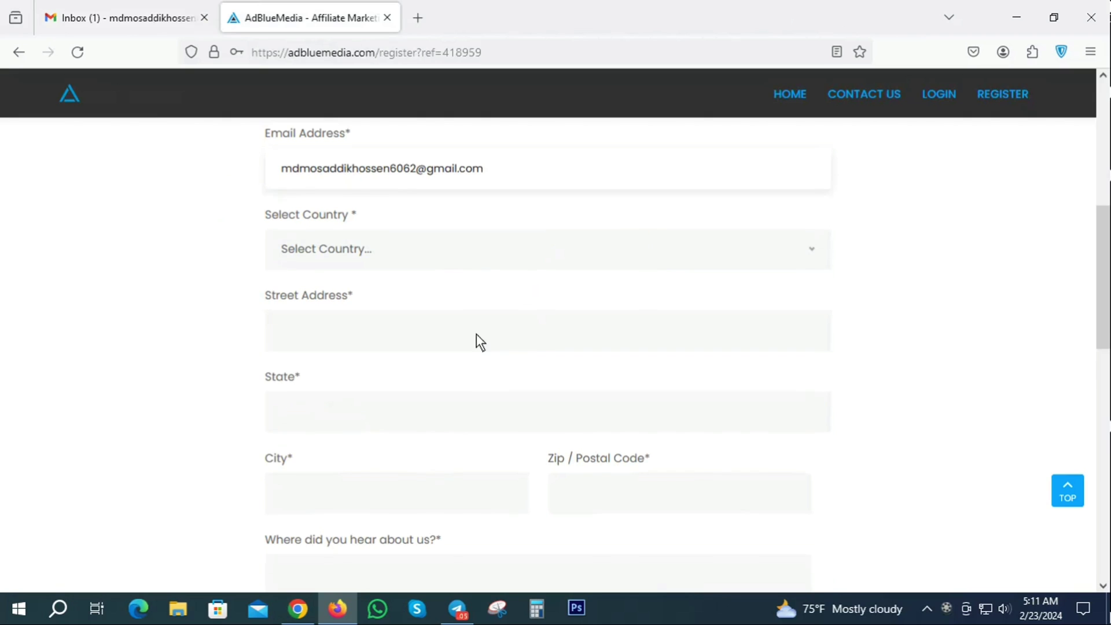
left_click(331, 254)
scroll(355, 373, "down", 2)
scroll(386, 371, "down", 3)
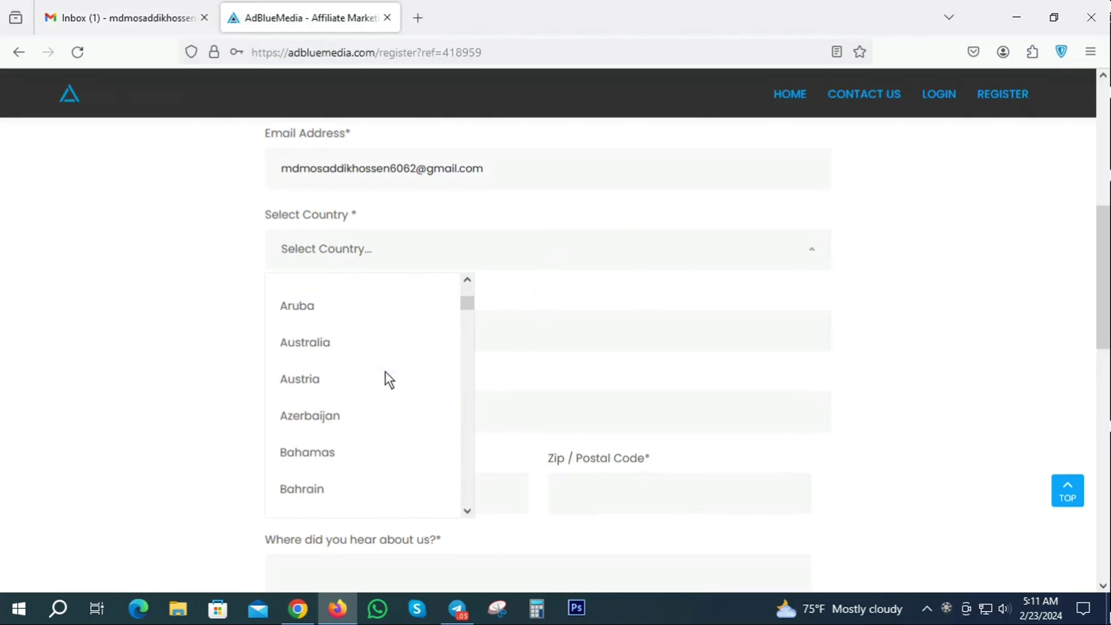
scroll(356, 434, "down", 3)
left_click(318, 328)
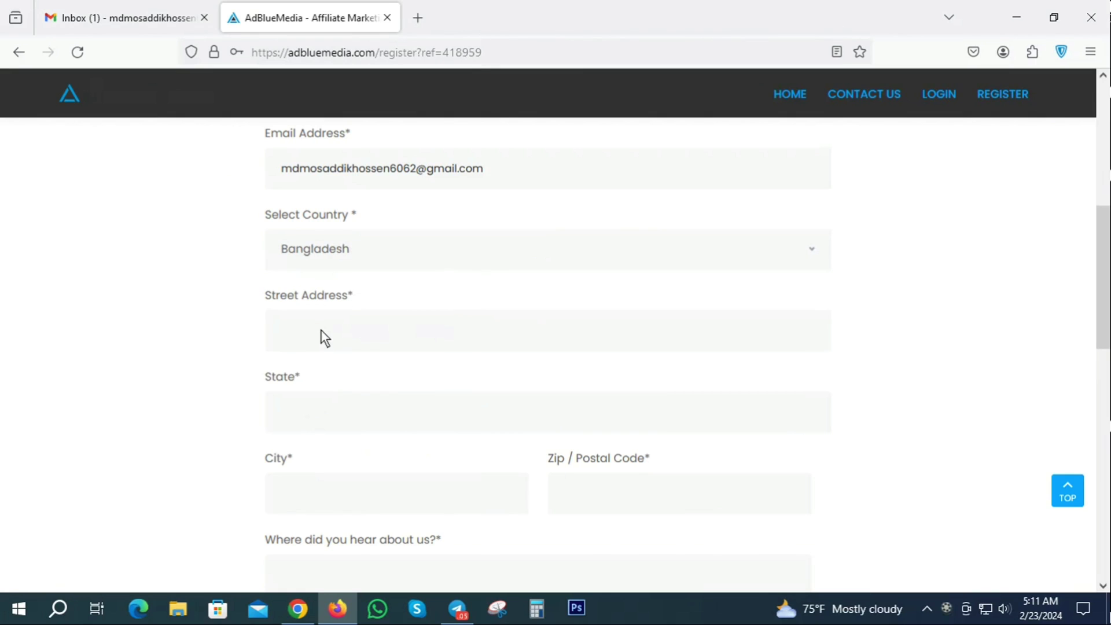
left_click(321, 331)
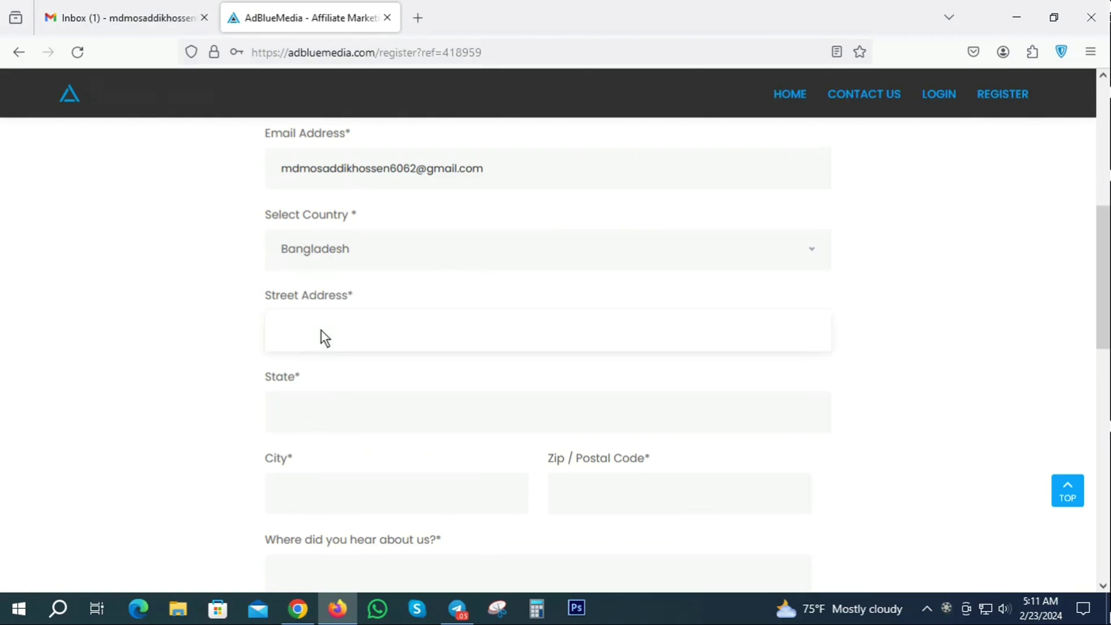
type("Rajshahi Joypurhat,Khetkal")
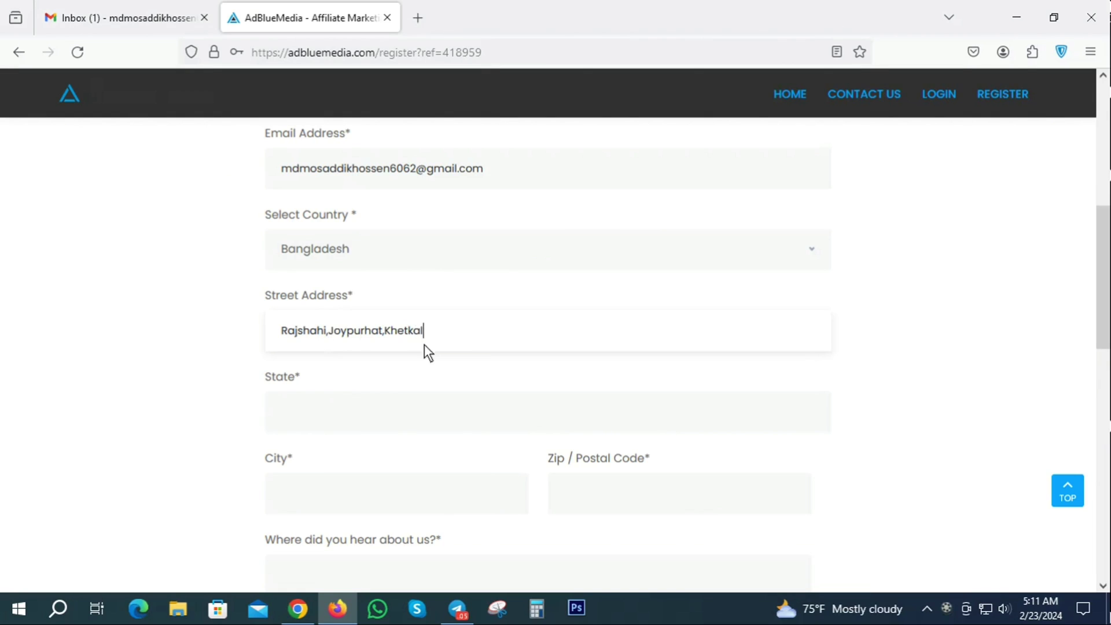
- Fix the misspelled letter in the street address by replacing it with 'l'
left_click(414, 332)
key("BackSpace")
type("l")
left_click(290, 375)
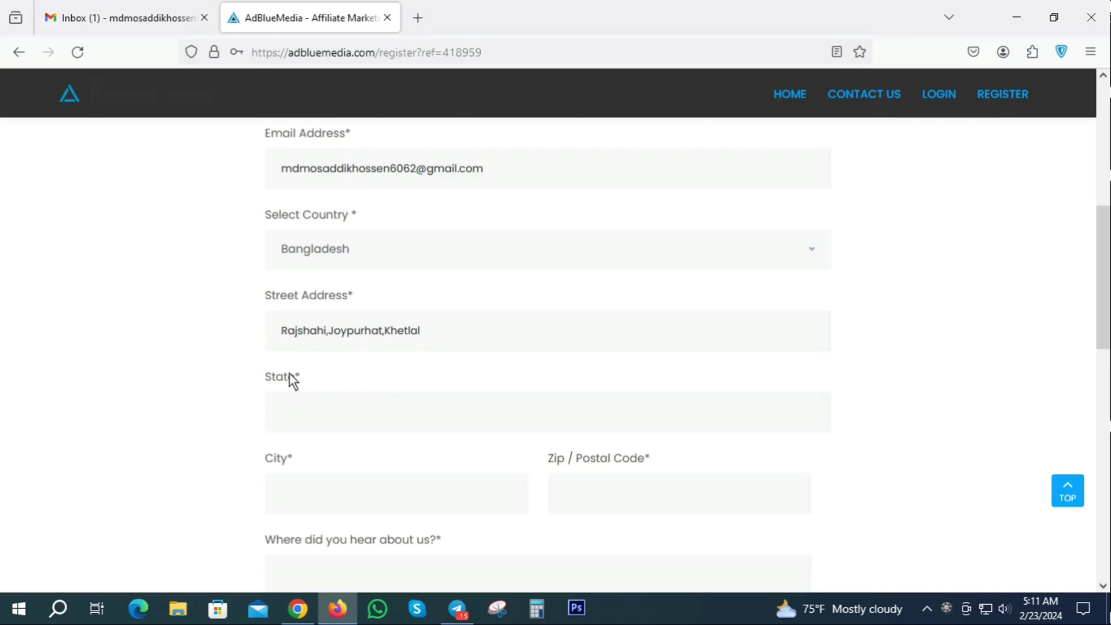
- Fill in the State and City fields, accepting the autofill suggestions, then the postal code
left_click(297, 414)
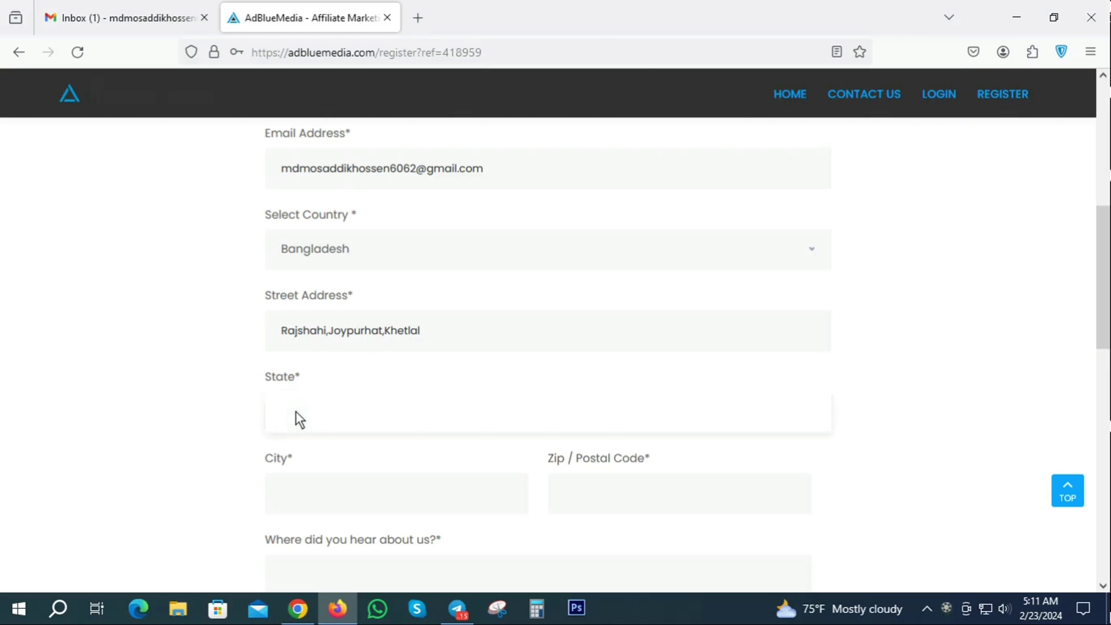
type("Joypurhat")
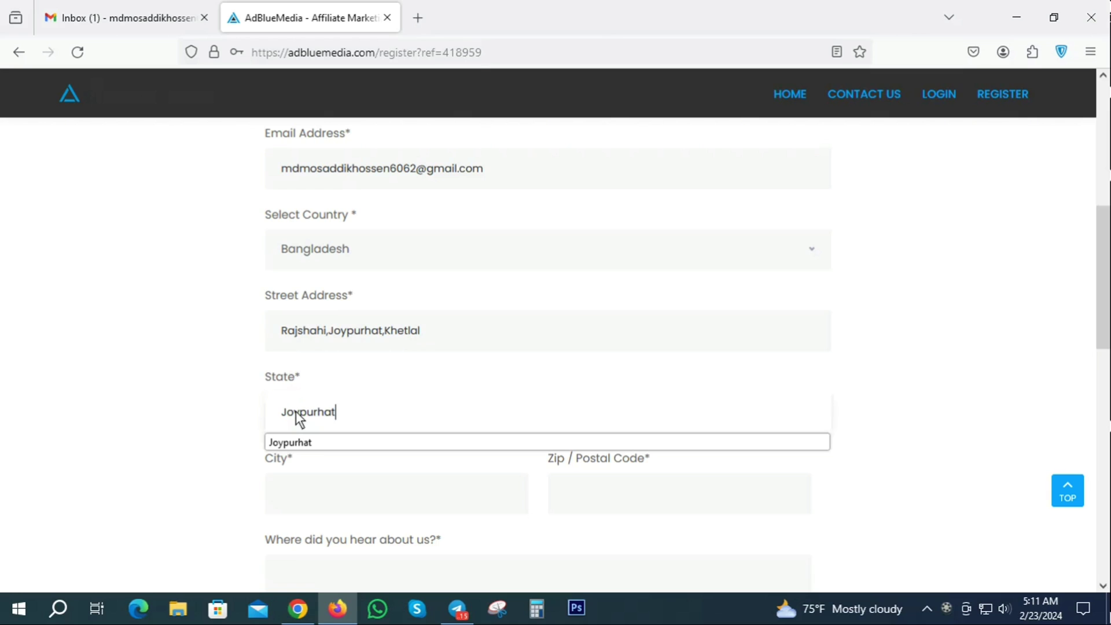
left_click(328, 443)
scroll(426, 392, "down", 2)
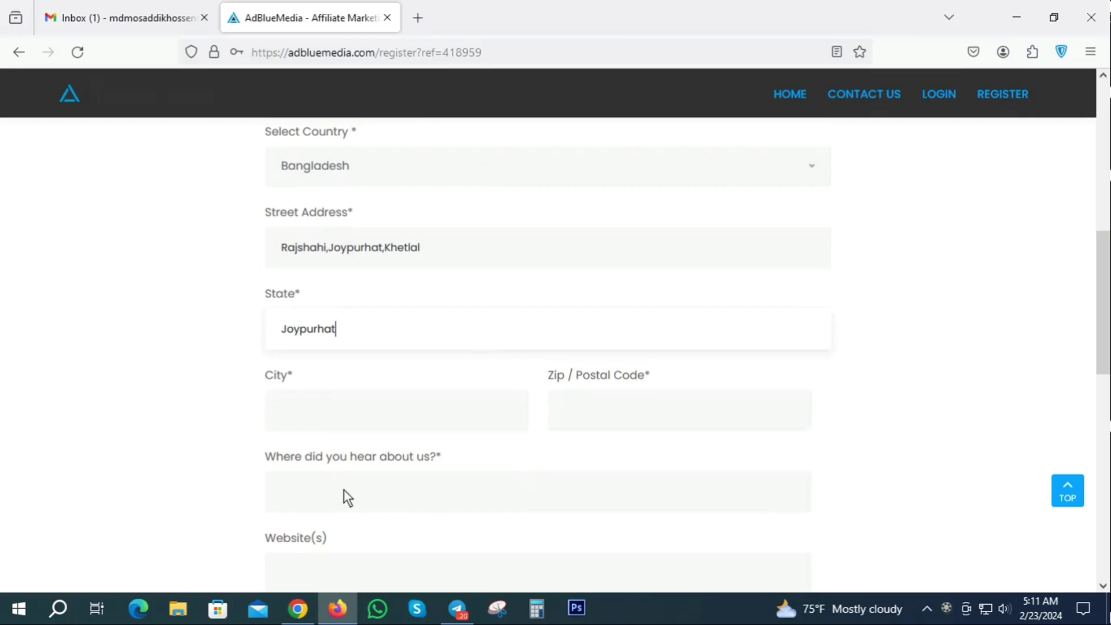
left_click(314, 411)
type("J")
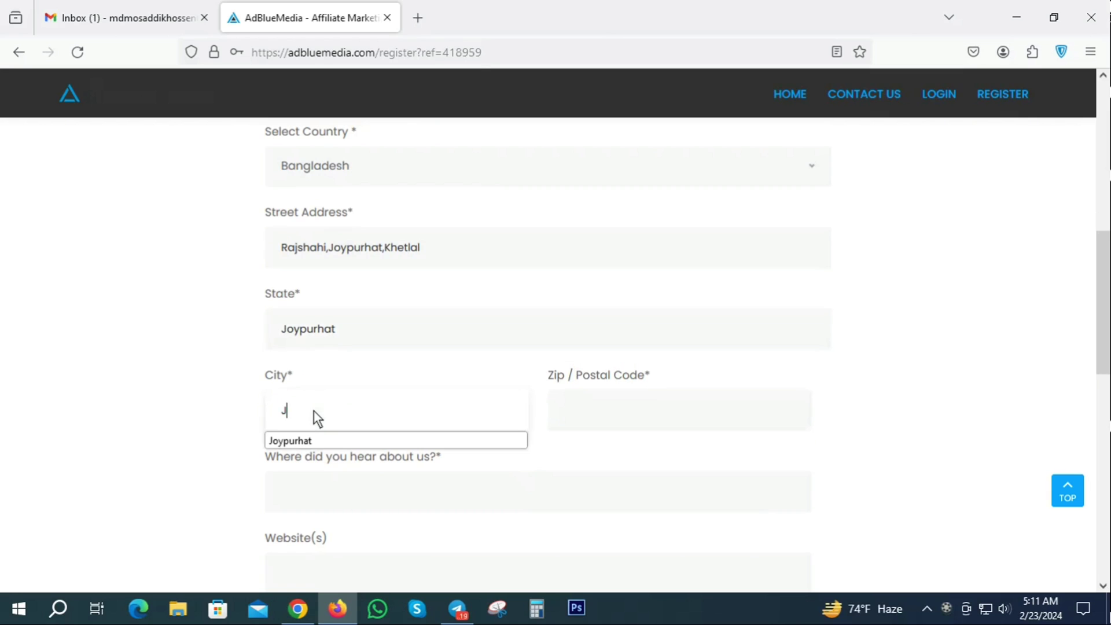
type("oypurhat")
left_click(602, 412)
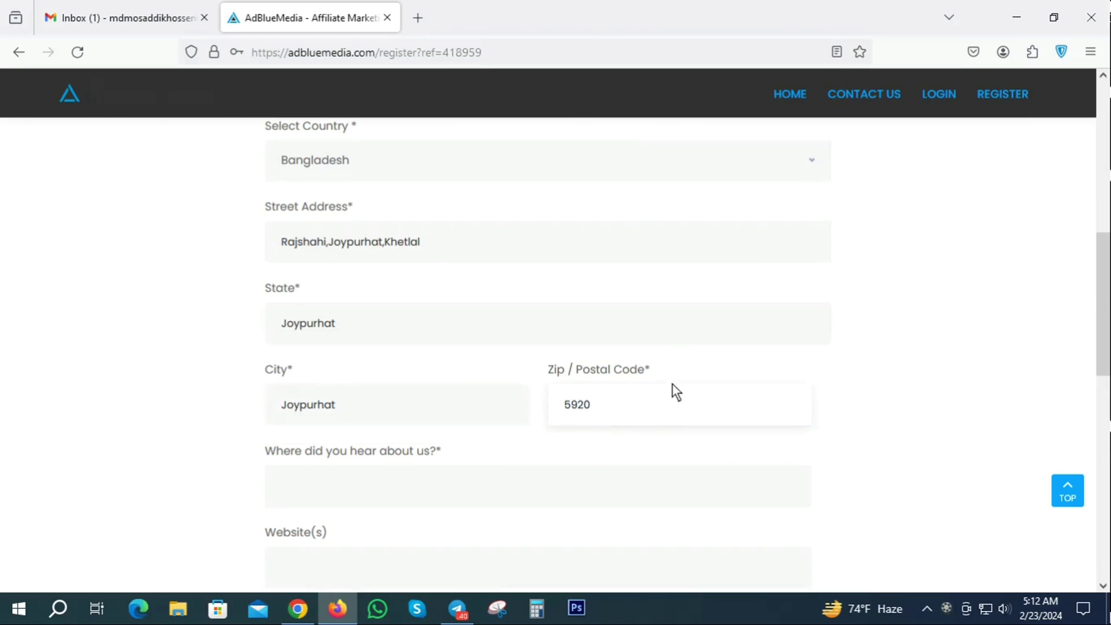
scroll(590, 385, "down", 4)
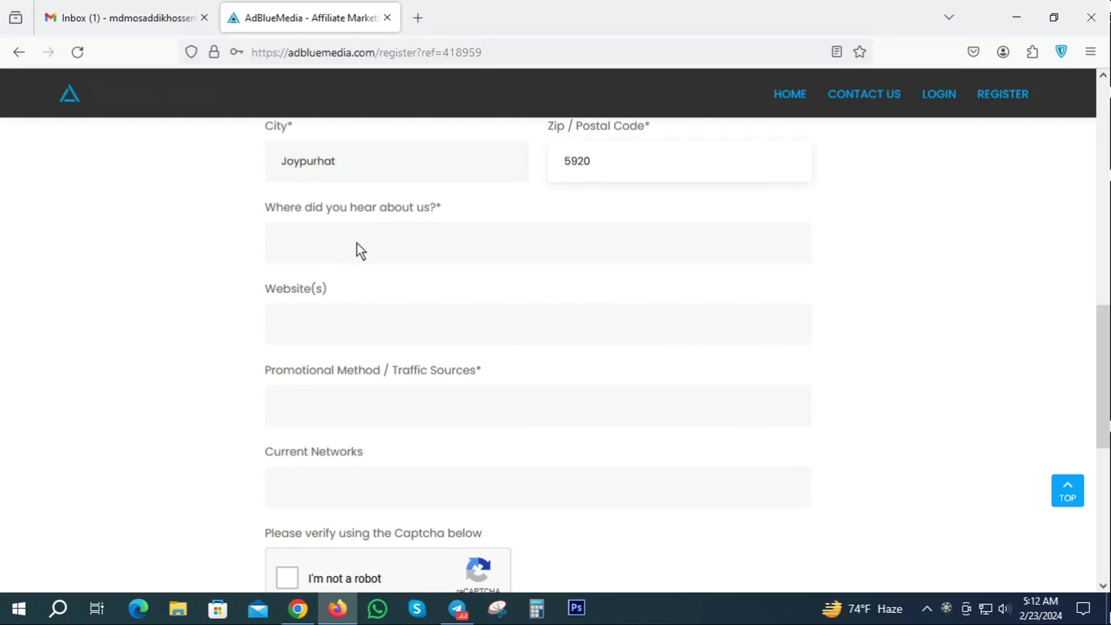
- Answer 'Friend' for where you heard about AdBlueMedia and leave Website(s) empty
left_click(340, 241)
scroll(340, 242, "up", 1)
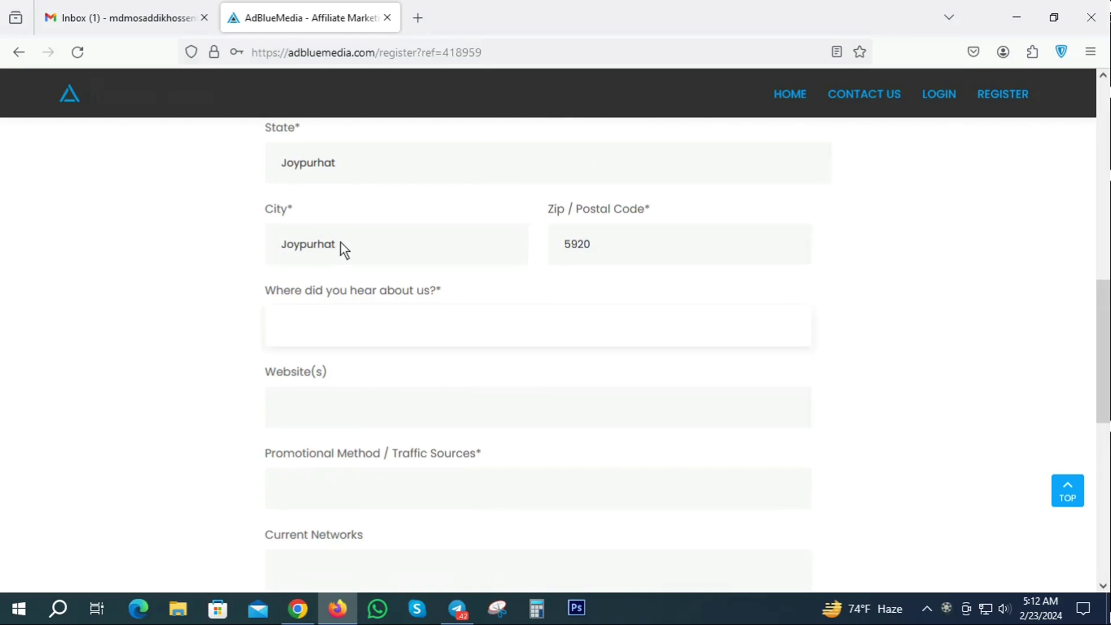
type("Friend")
scroll(514, 234, "down", 2)
left_click(315, 325)
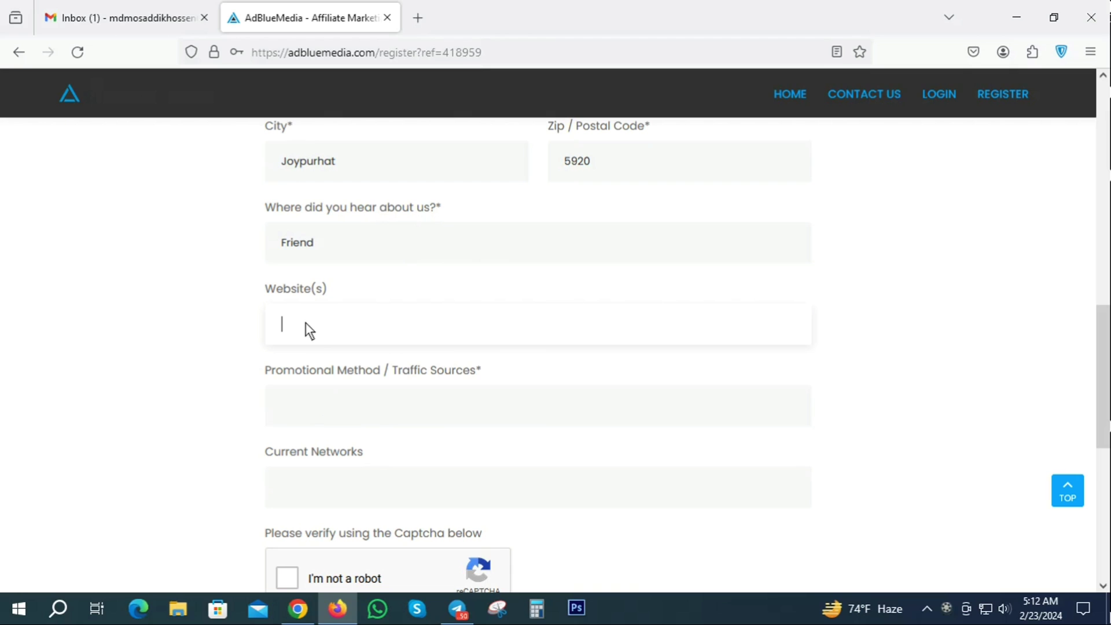
left_click(220, 303)
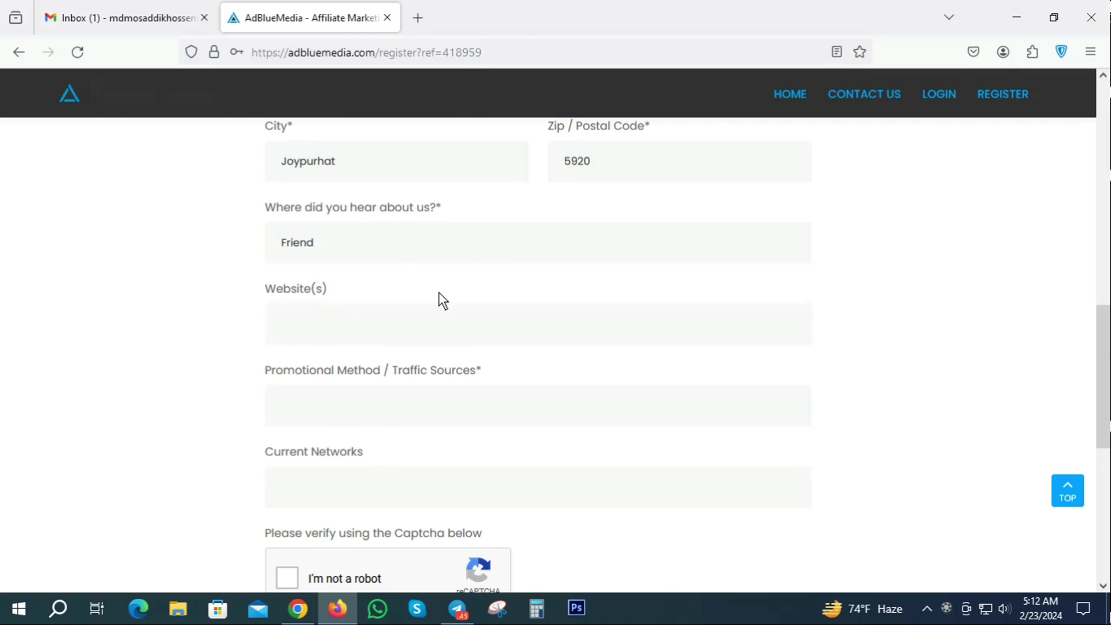
scroll(521, 290, "down", 3)
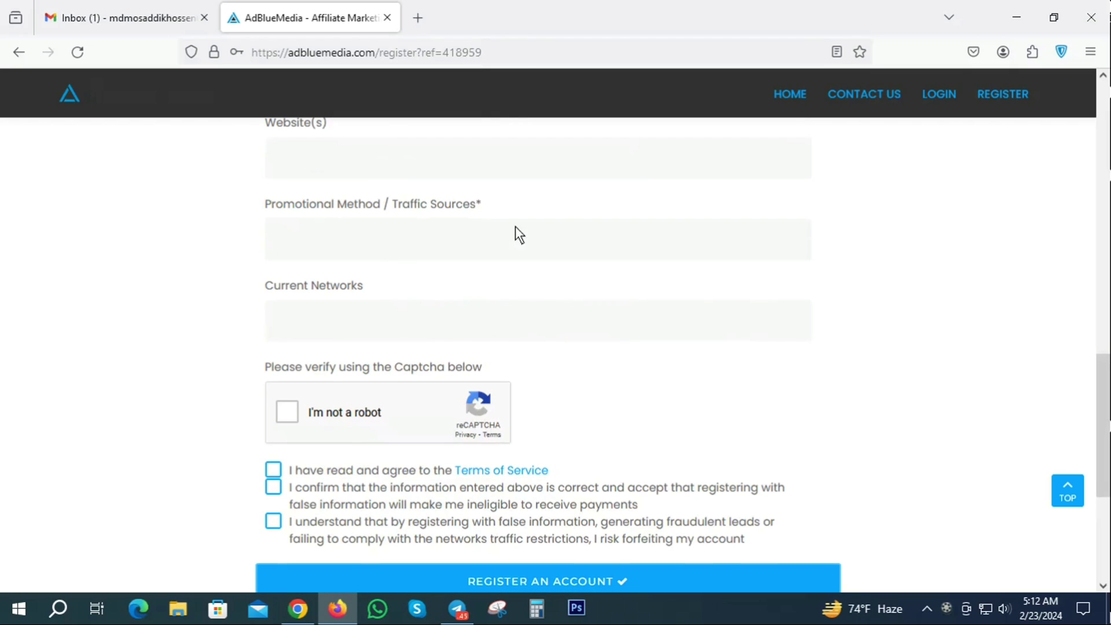
scroll(393, 266, "up", 2)
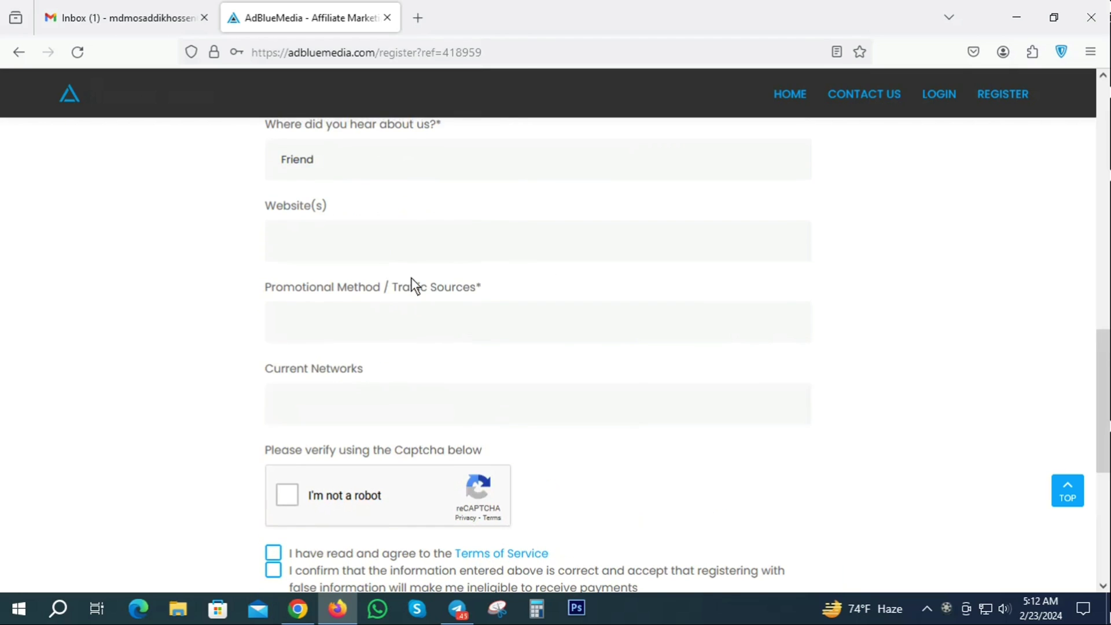
- Describe traffic sources: landing page, Facebook, paid website, Instagram and twitter marketing, ending with one 'etc'
left_click(308, 327)
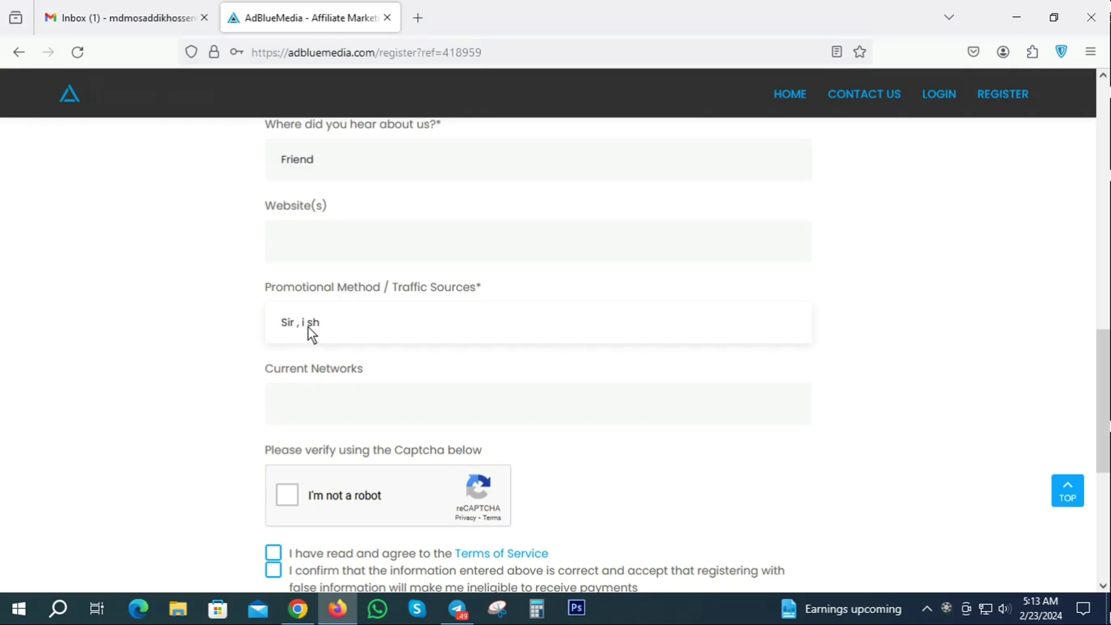
type("are the offer on")
type("the la")
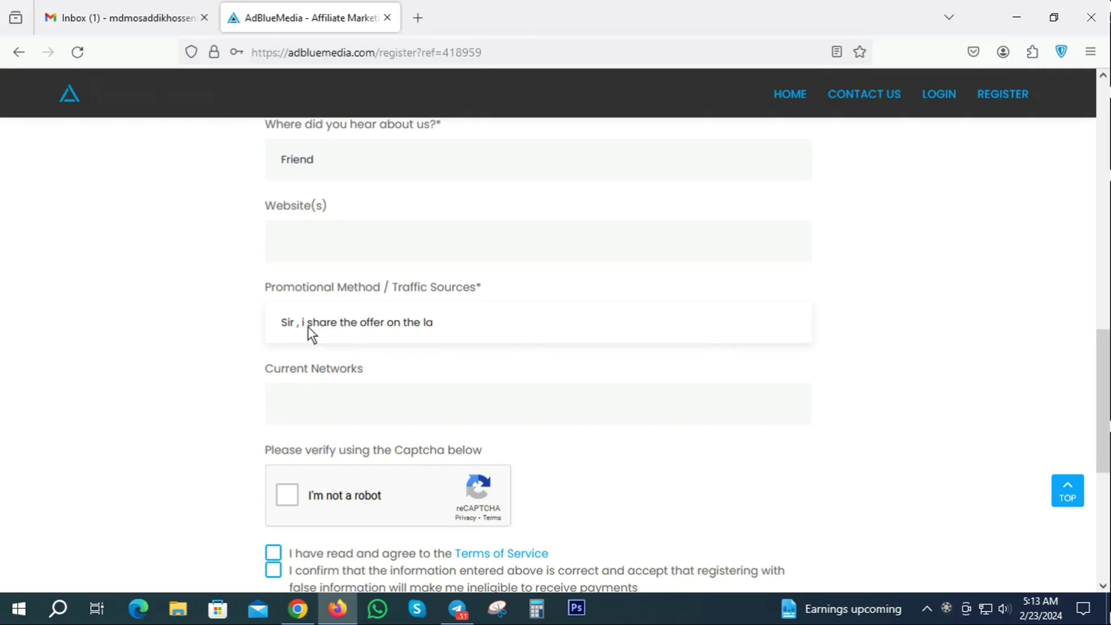
type("nding page facebook")
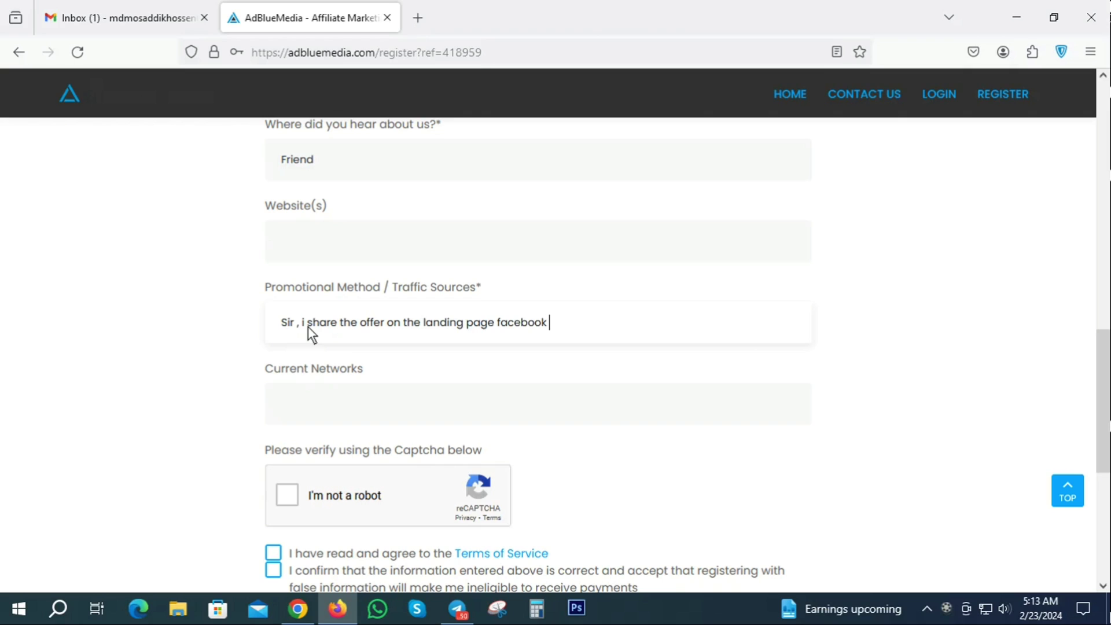
type(" marketing, websiyte===")
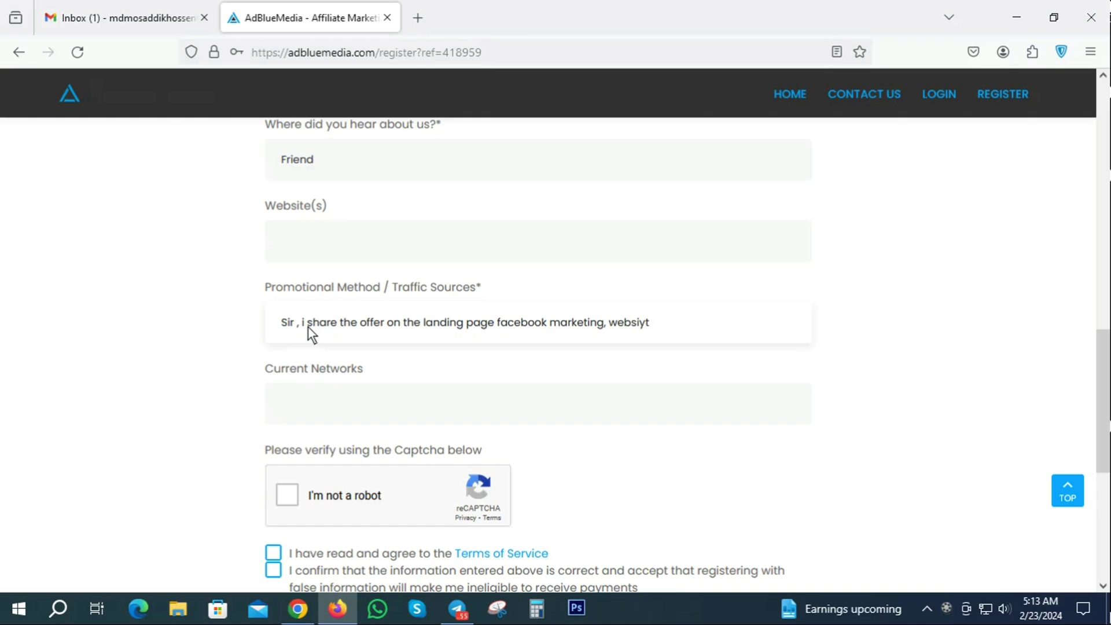
key("BackSpace")
key("BackSpace")
key("BackSpace")
key("BackSpace")
key("BackSpace")
key("BackSpace")
key("BackSpace")
type("ite paid traffic marketing ")
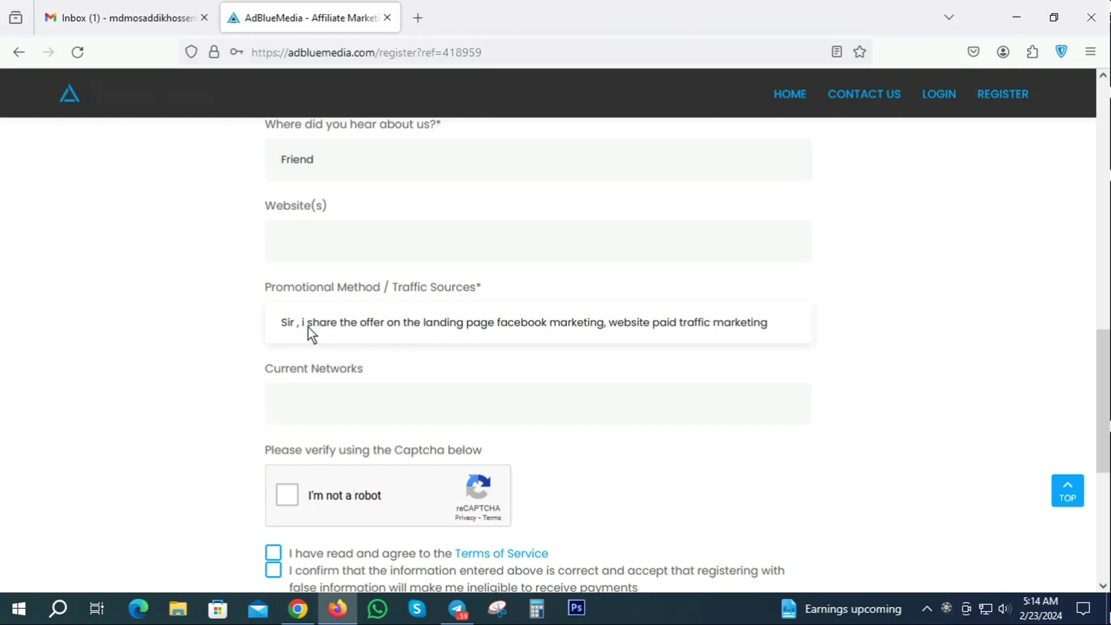
type(",")
type(" Facebo")
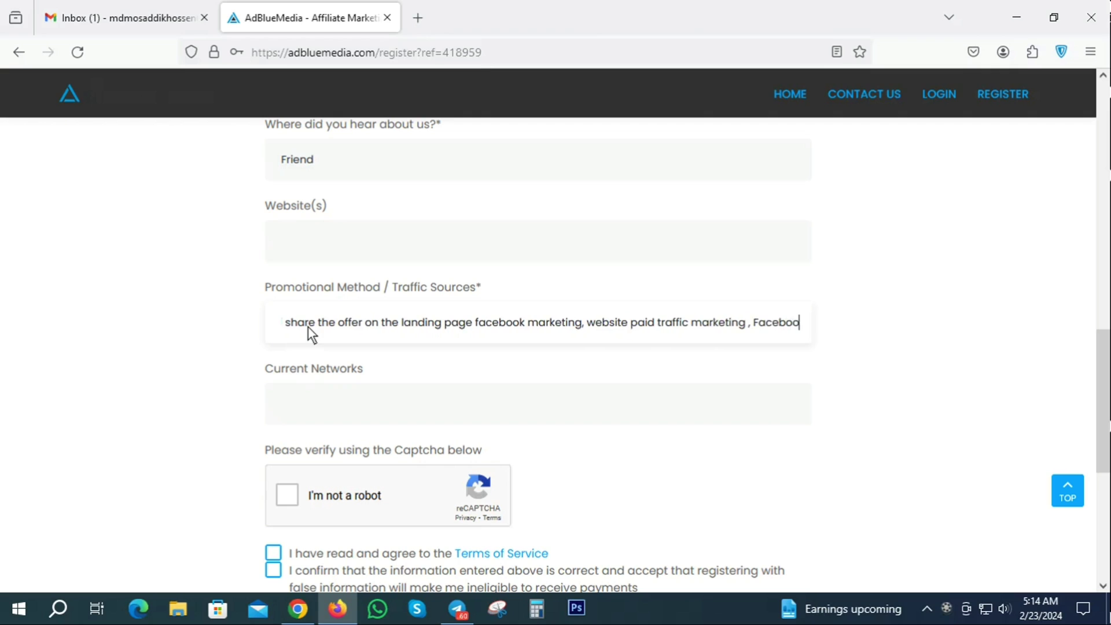
type("ok pa")
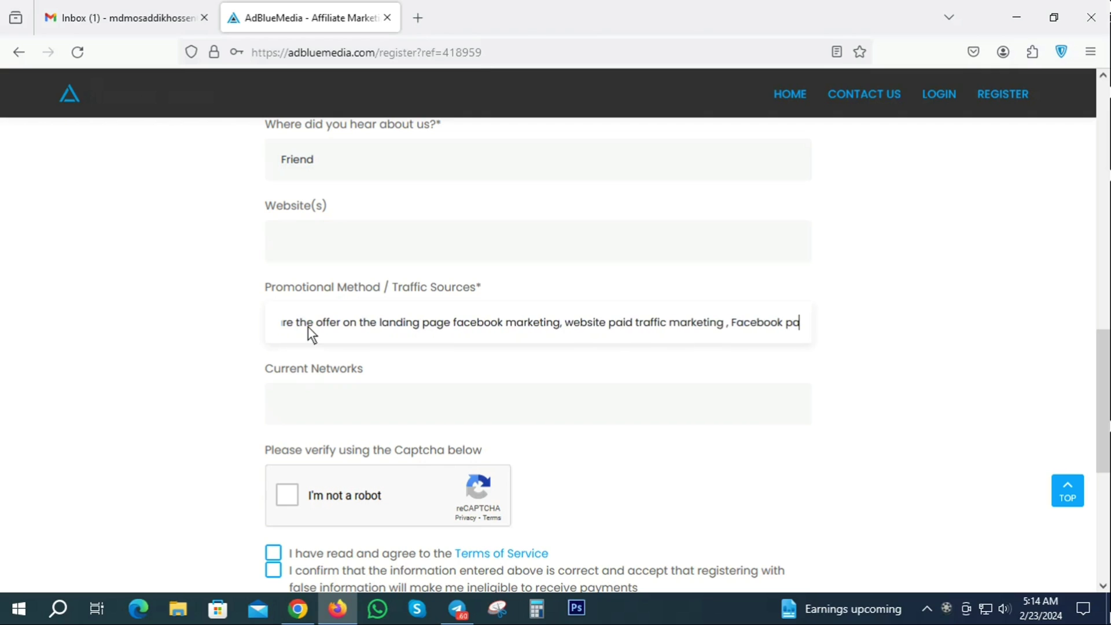
type("ge markeitn")
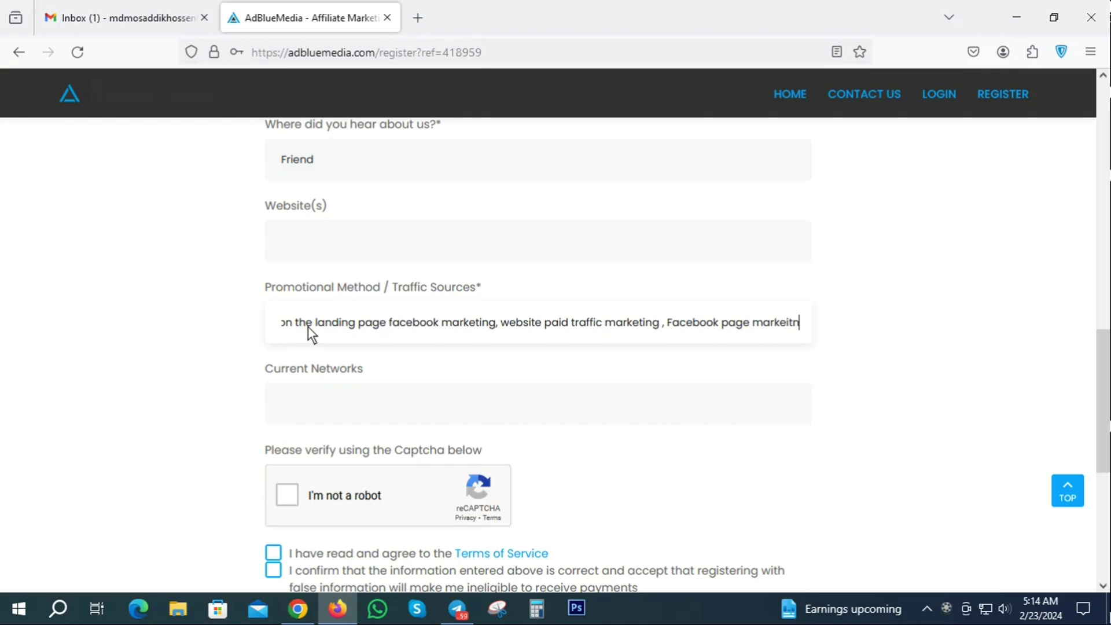
type("g, ")
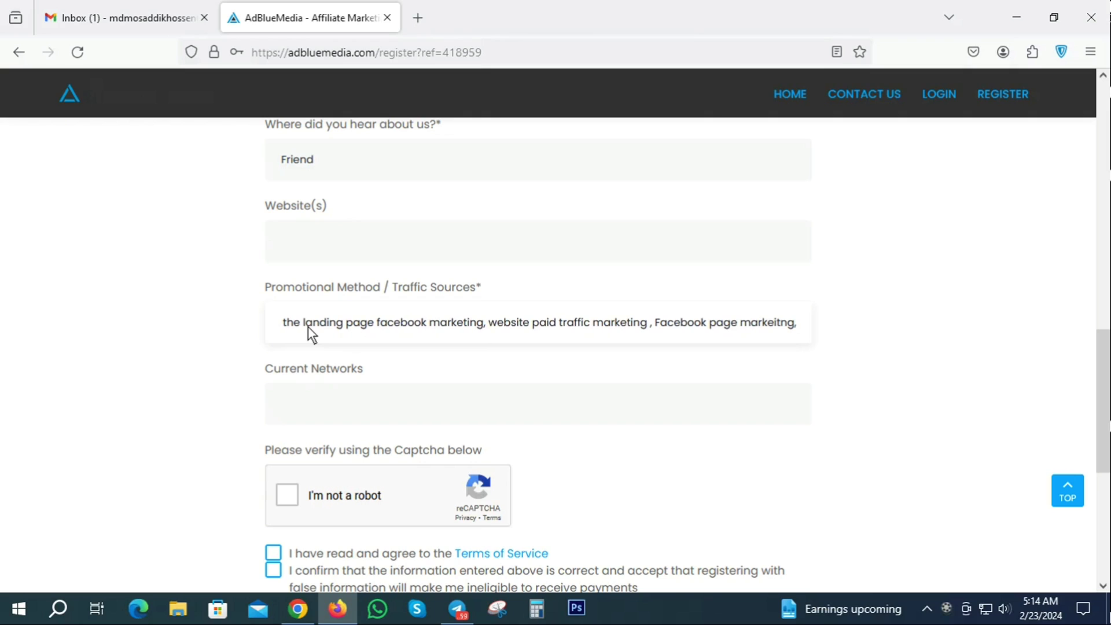
type("Ins")
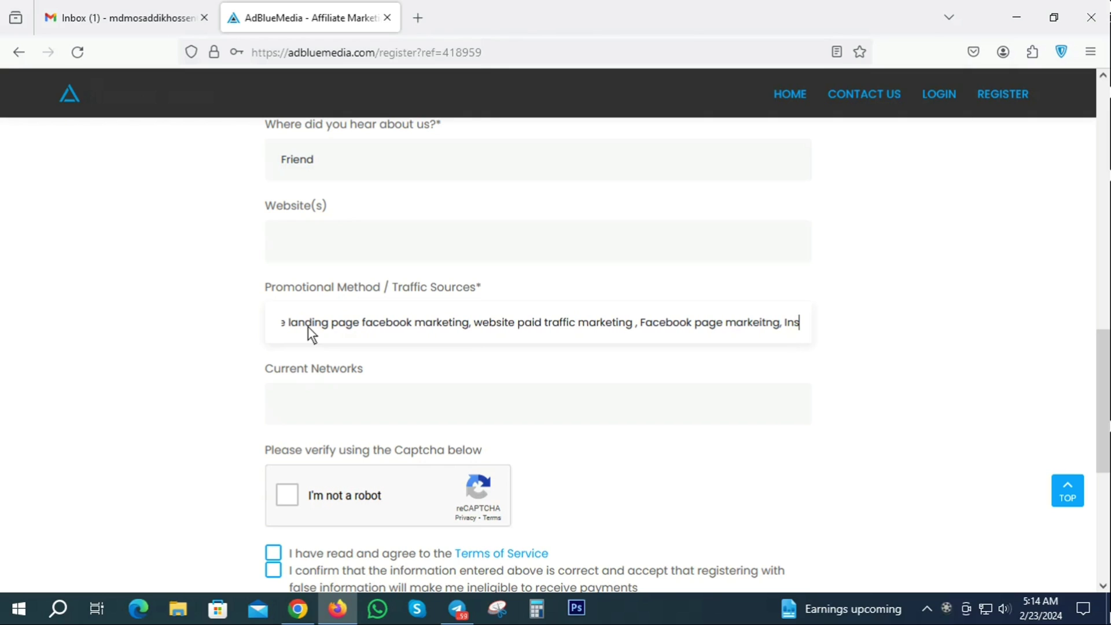
type("tagram ")
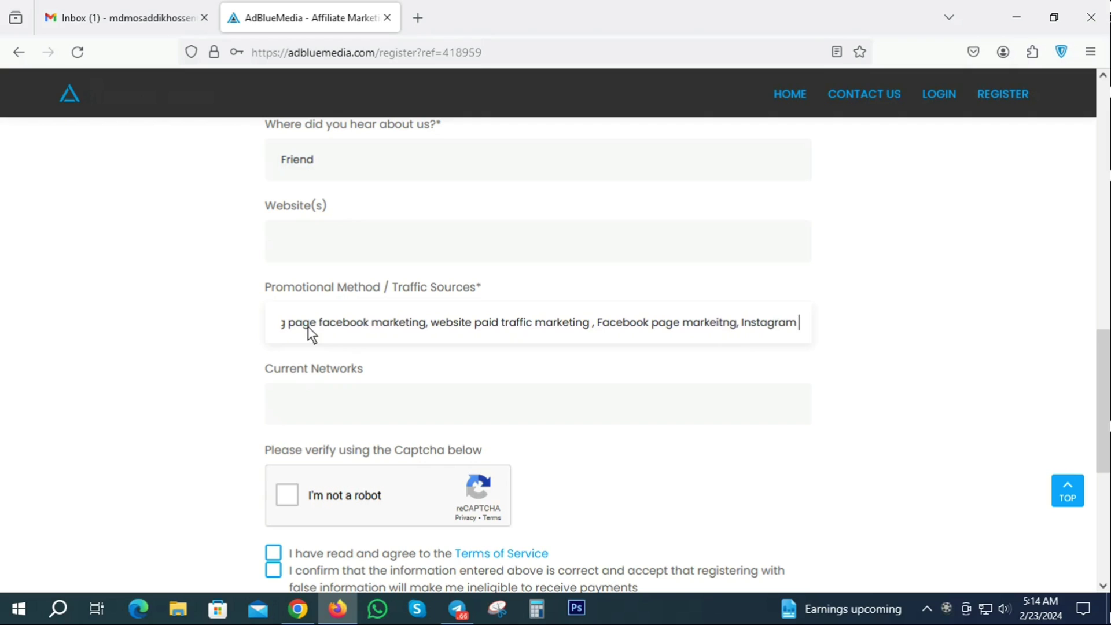
type("morkeitng ")
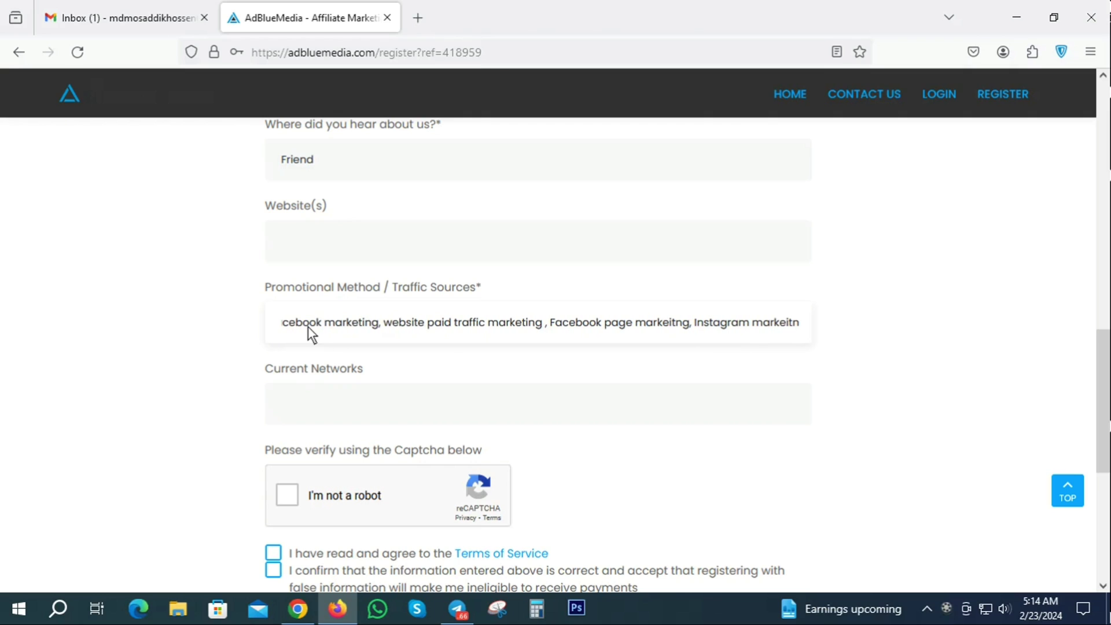
type("etc")
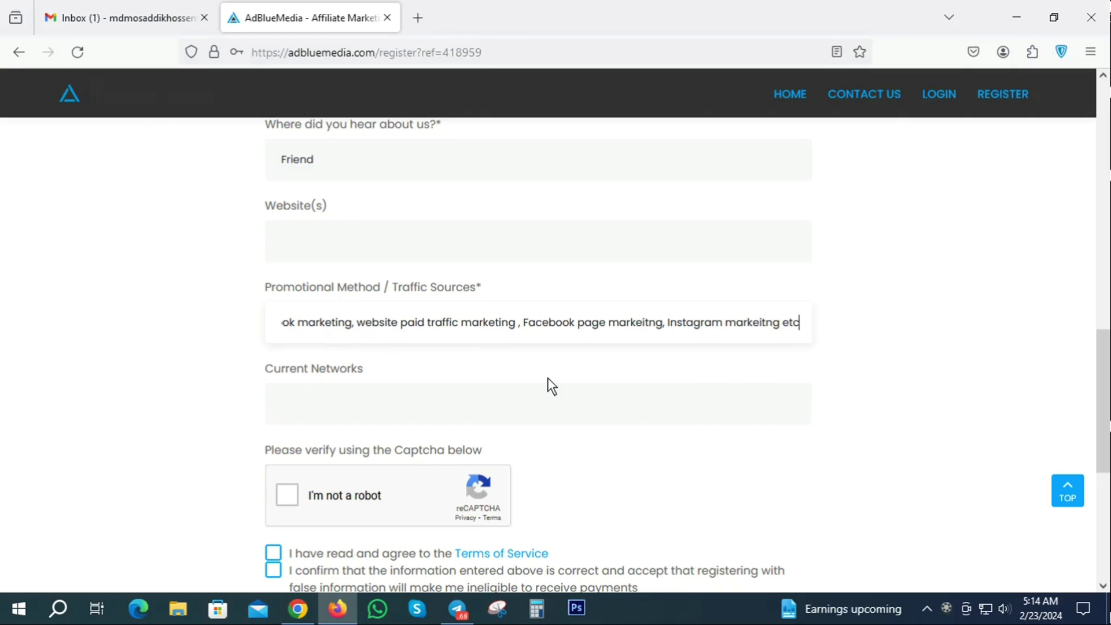
left_click(779, 322)
type("twitter")
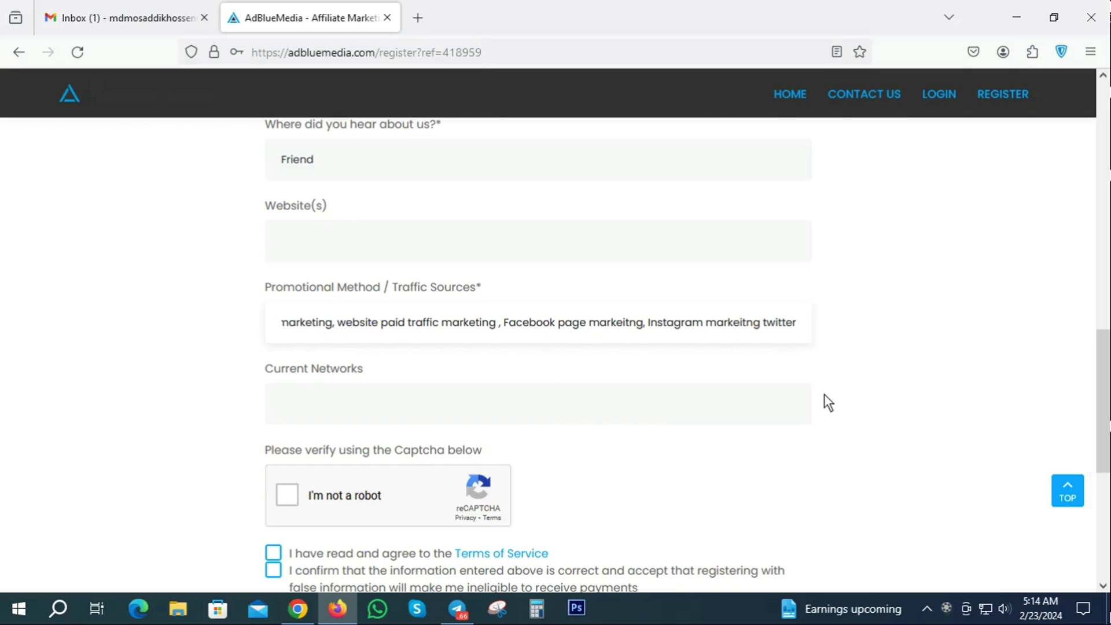
type(" markeitng")
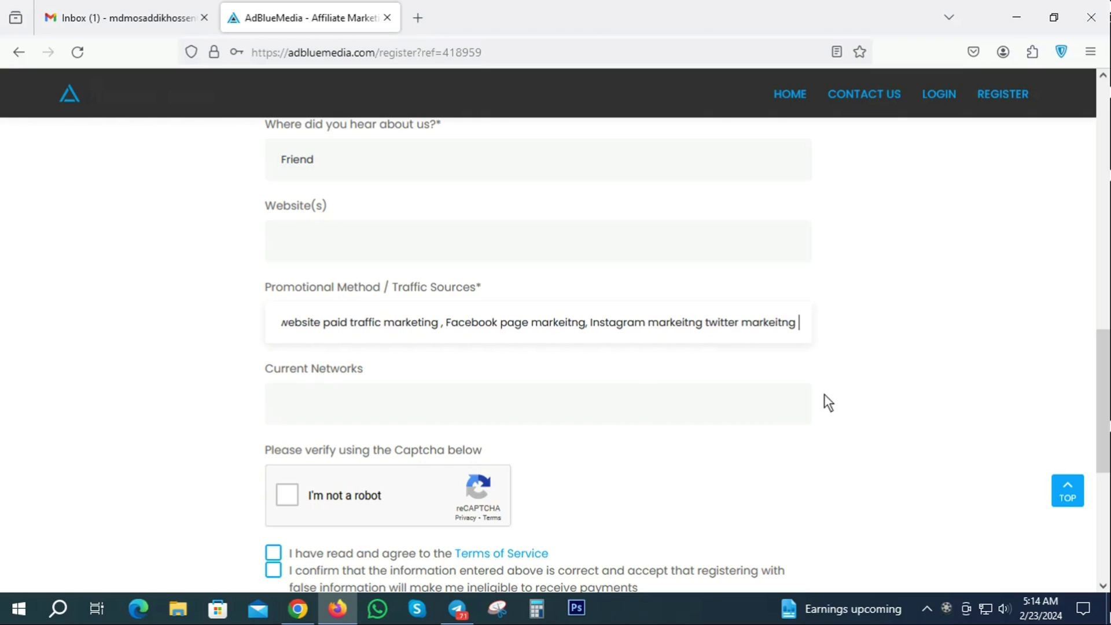
type(" etc")
left_click_drag(801, 326, 817, 321)
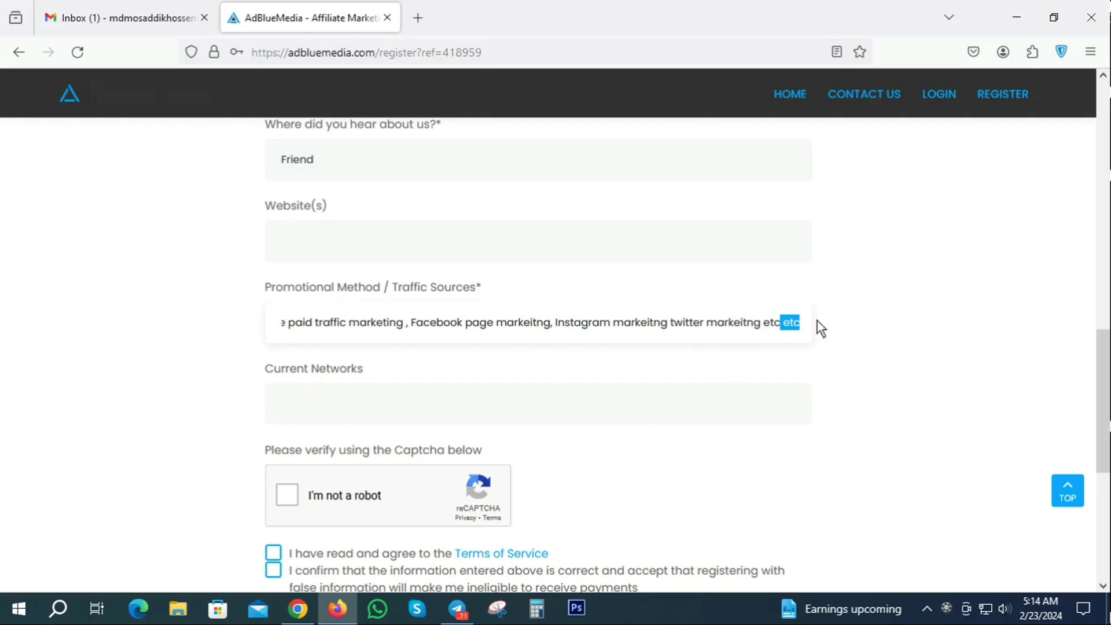
key("BackSpace")
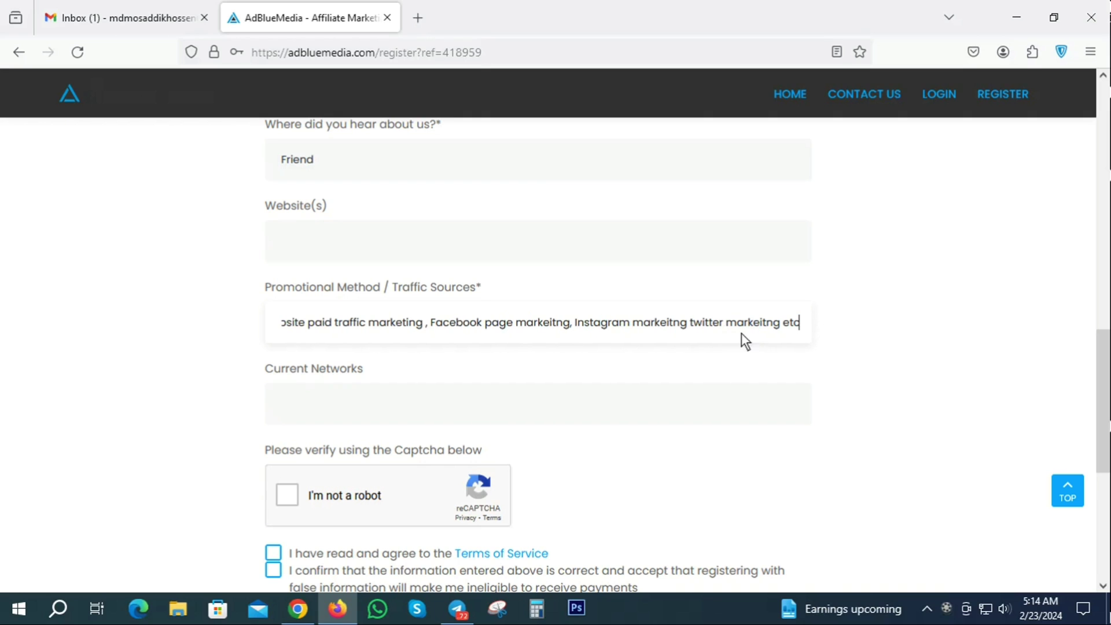
- Enter 'affmine,cpafull' in the Current Networks field, glancing at the Gmail inbox midway
scroll(364, 384, "down", 3)
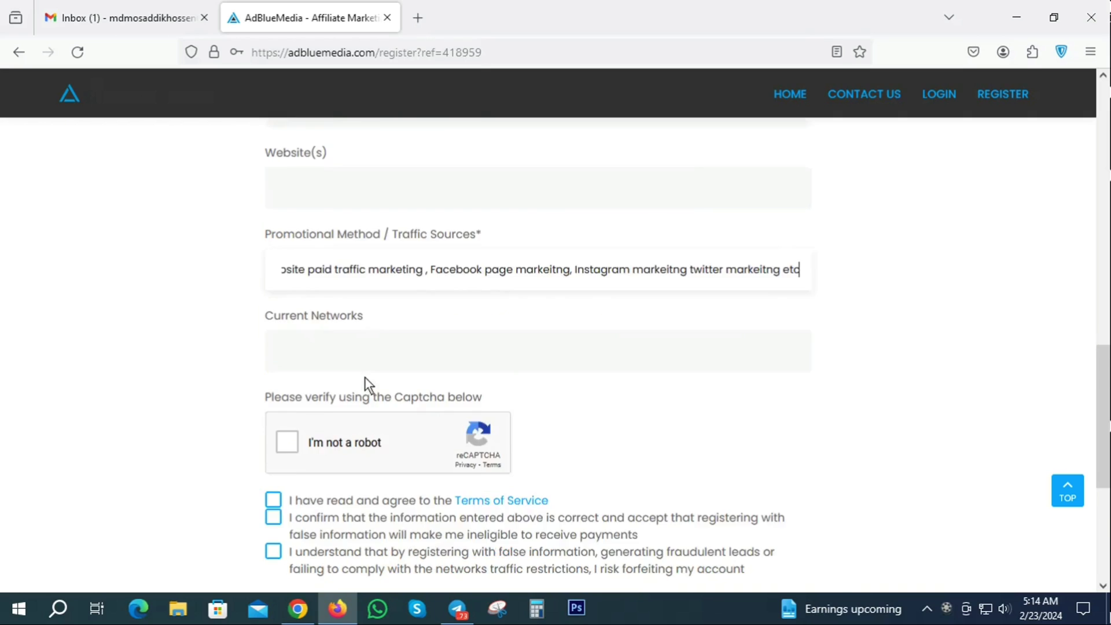
left_click(280, 315)
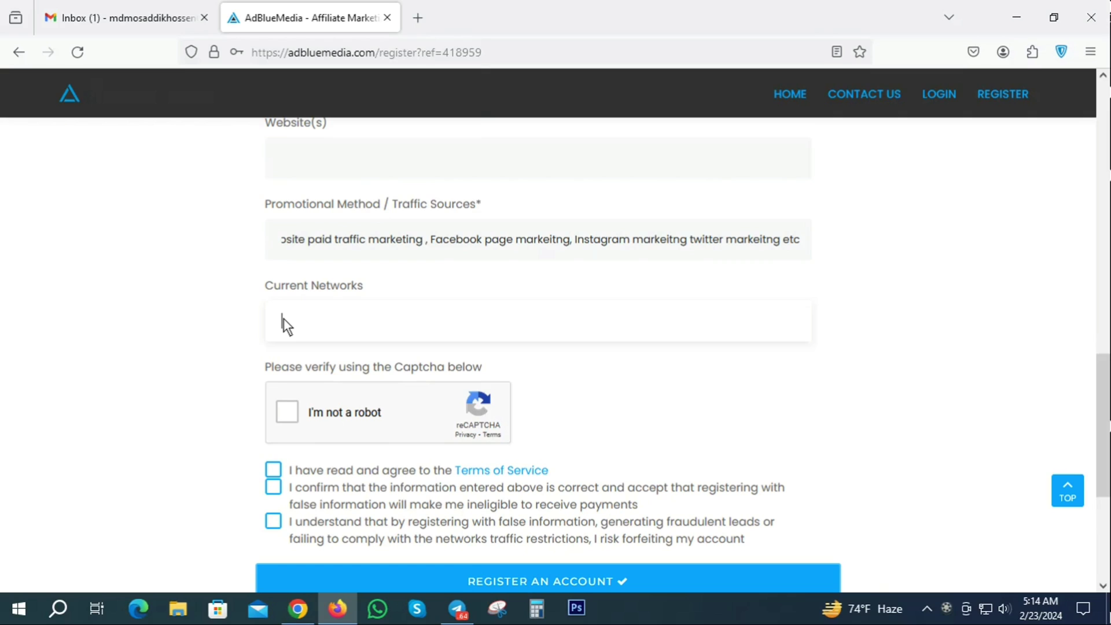
type("aff")
type("main")
left_click(137, 28)
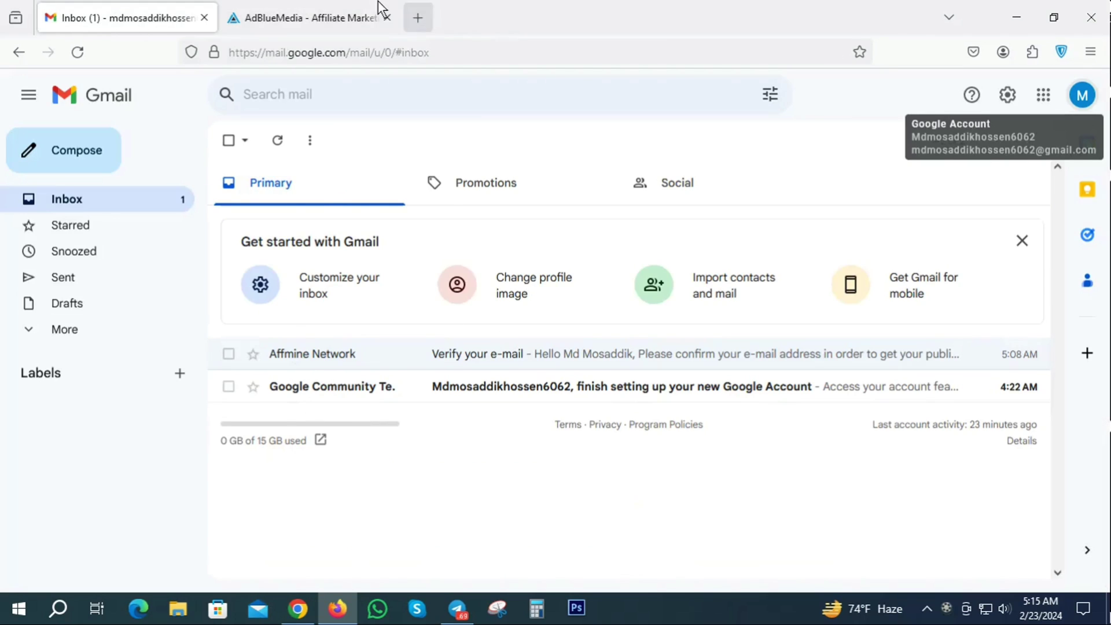
left_click(347, 17)
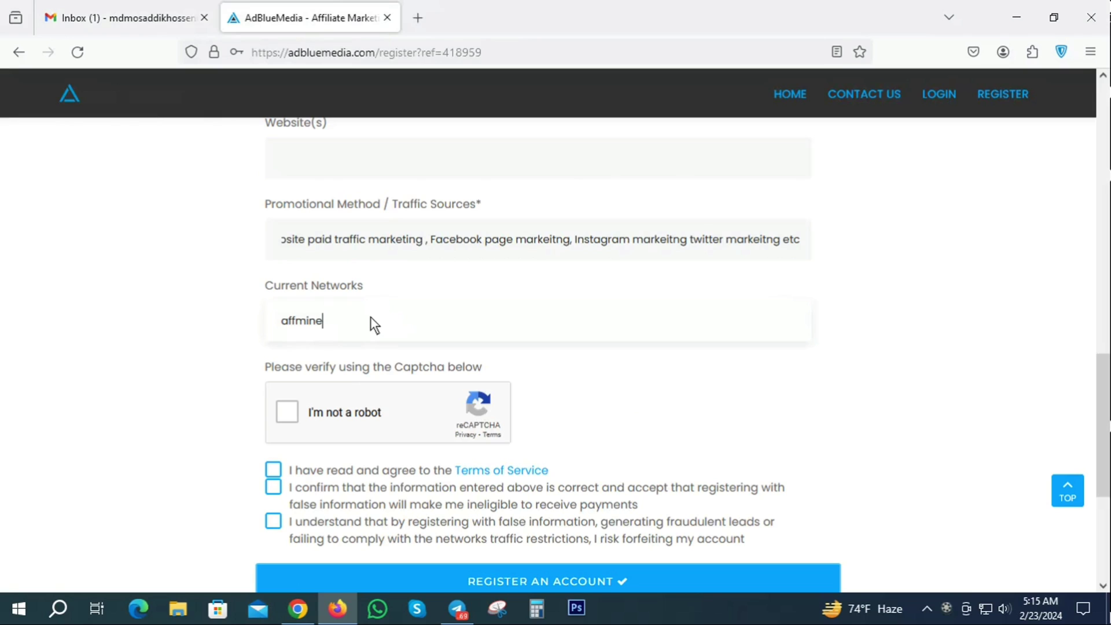
type(",cpafull")
scroll(359, 382, "down", 2)
- Tick the captcha and agreement, submit Register An Account, dismiss the notice and save the password
left_click(294, 329)
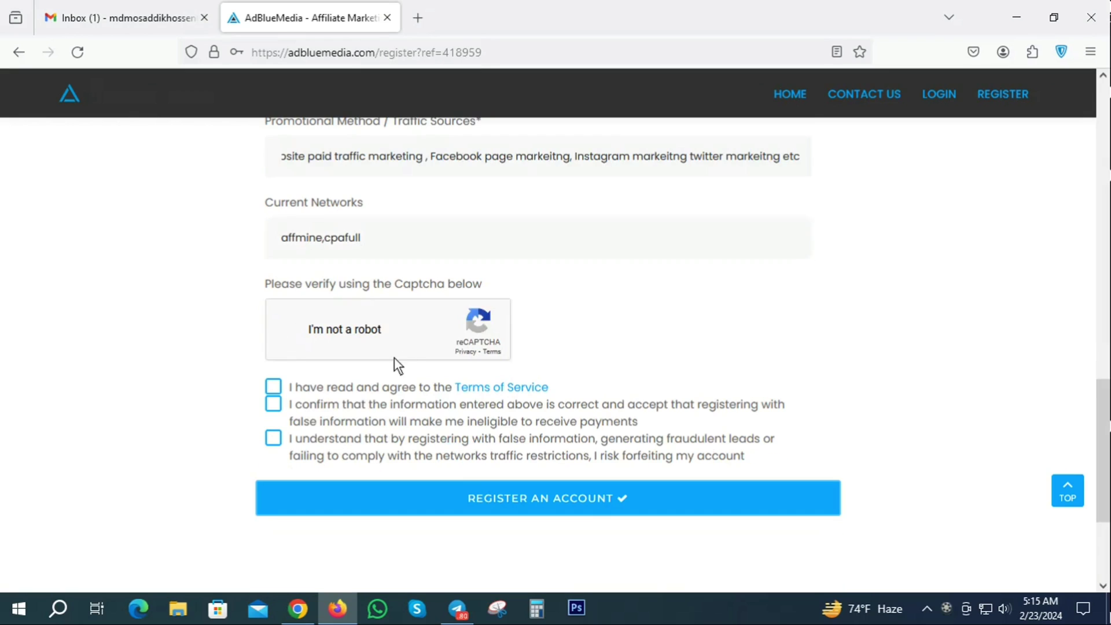
left_click(273, 438)
left_click(529, 499)
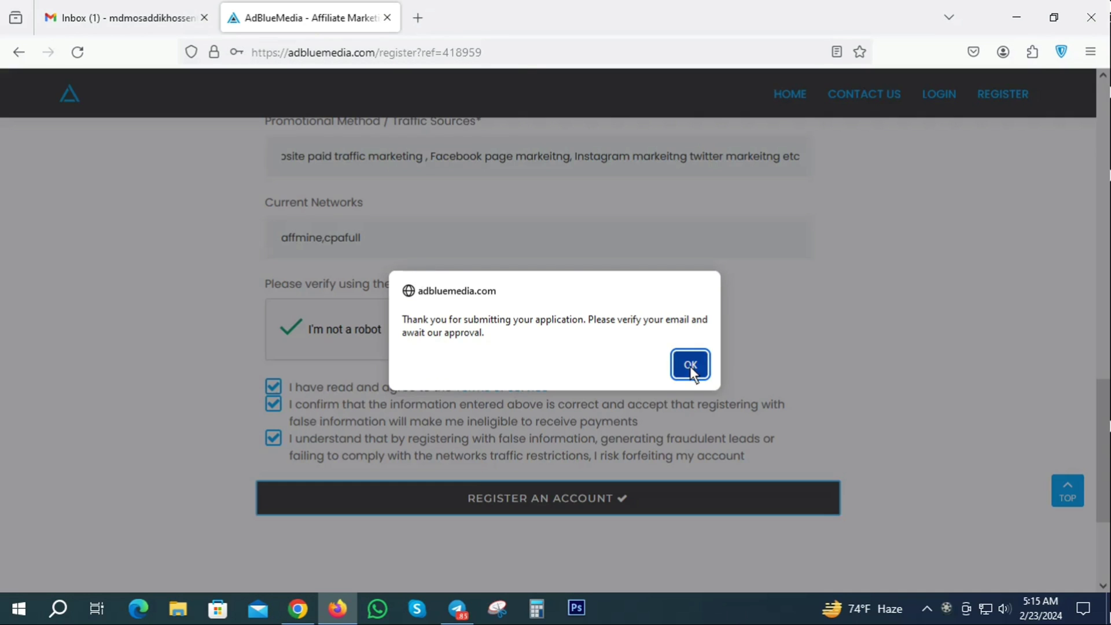
left_click(690, 364)
left_click(407, 255)
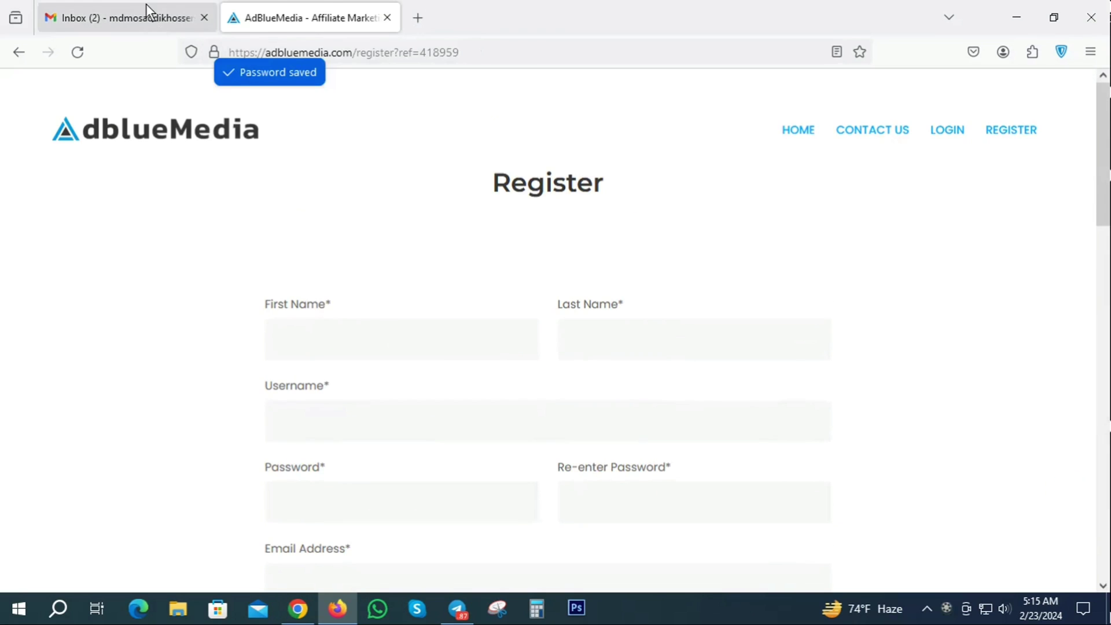
- Open the AdblueMedia 'Verify Email' message, verify the address, close both AdBlueMedia tabs, return to Inbox
left_click(148, 16)
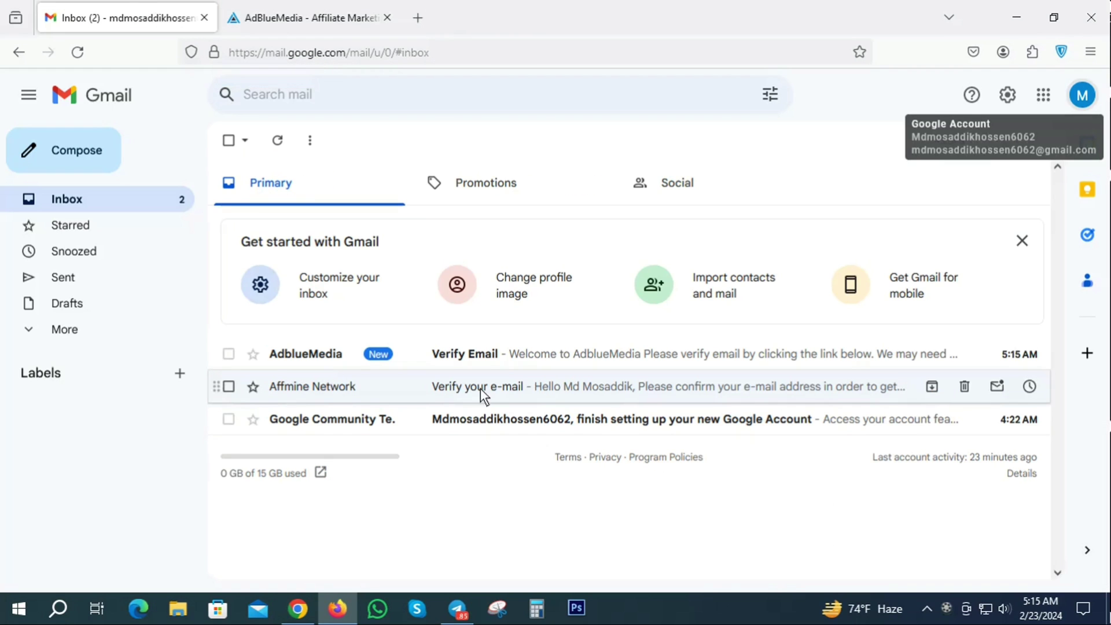
left_click(476, 353)
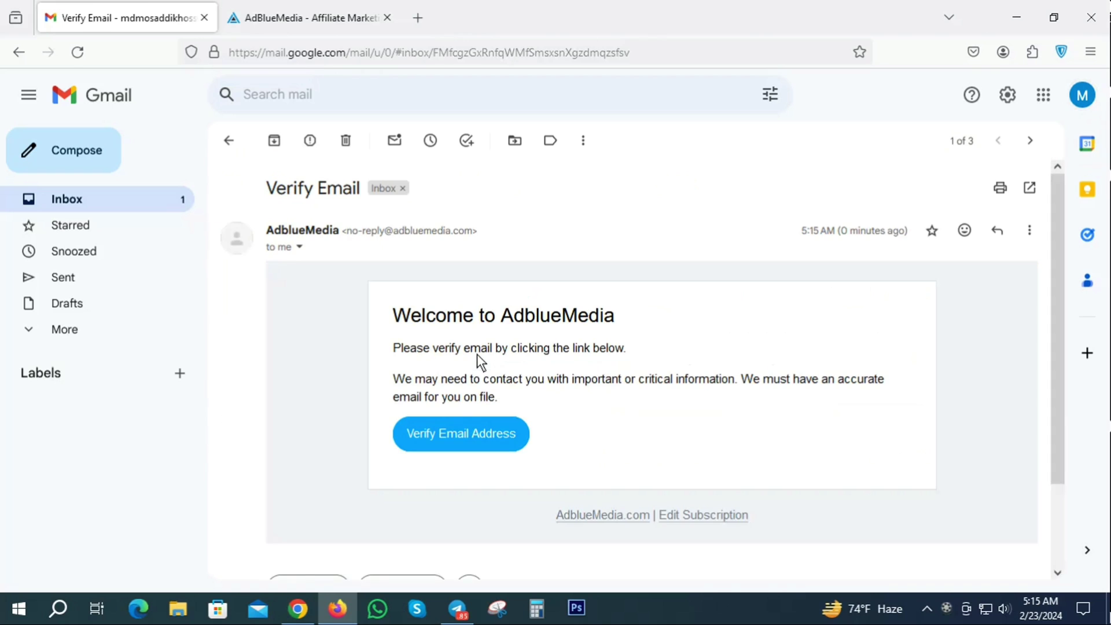
left_click(477, 432)
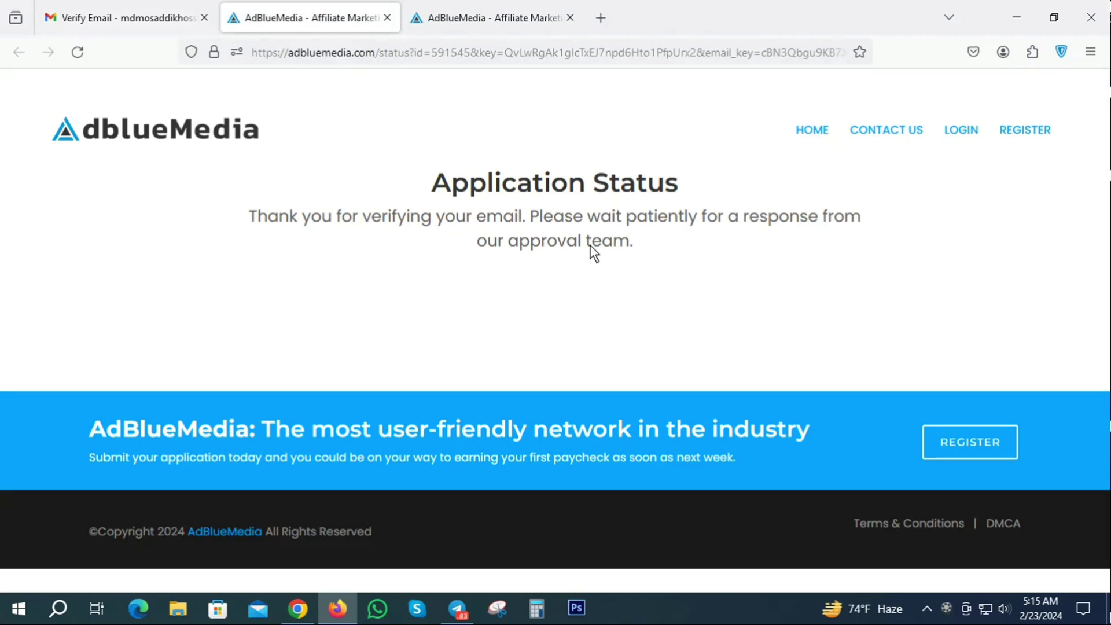
left_click_drag(255, 203, 702, 238)
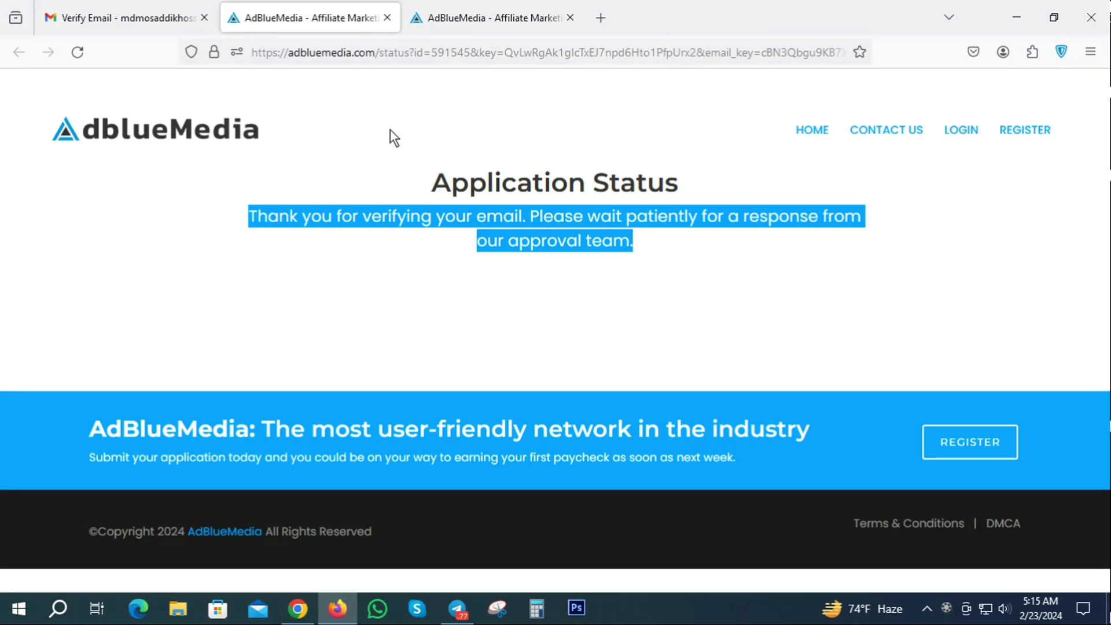
left_click(387, 18)
left_click(387, 17)
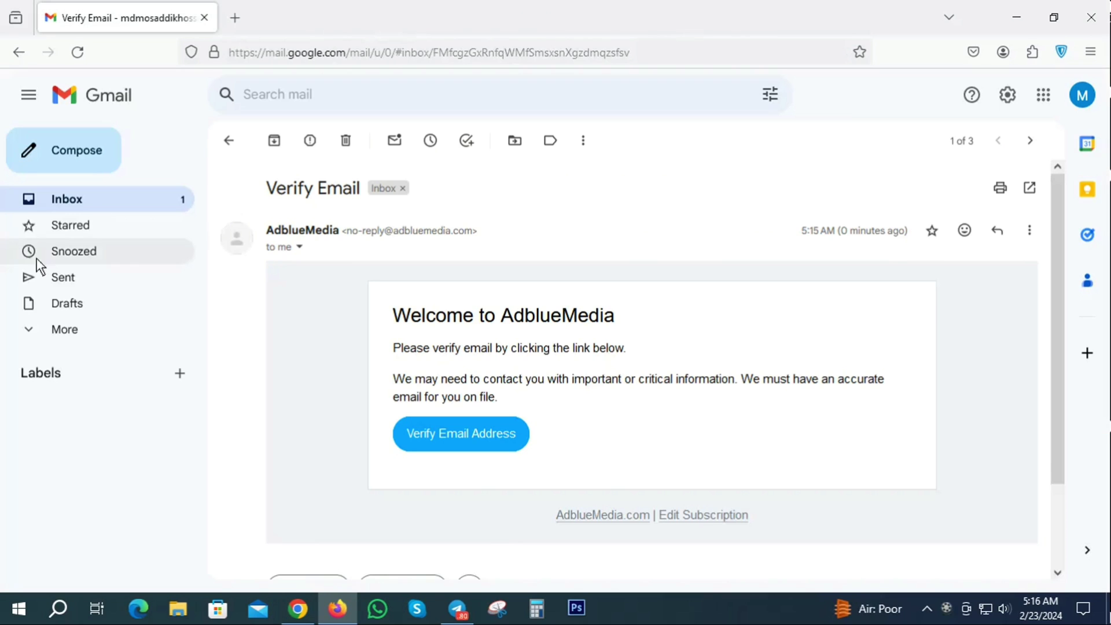
left_click(60, 207)
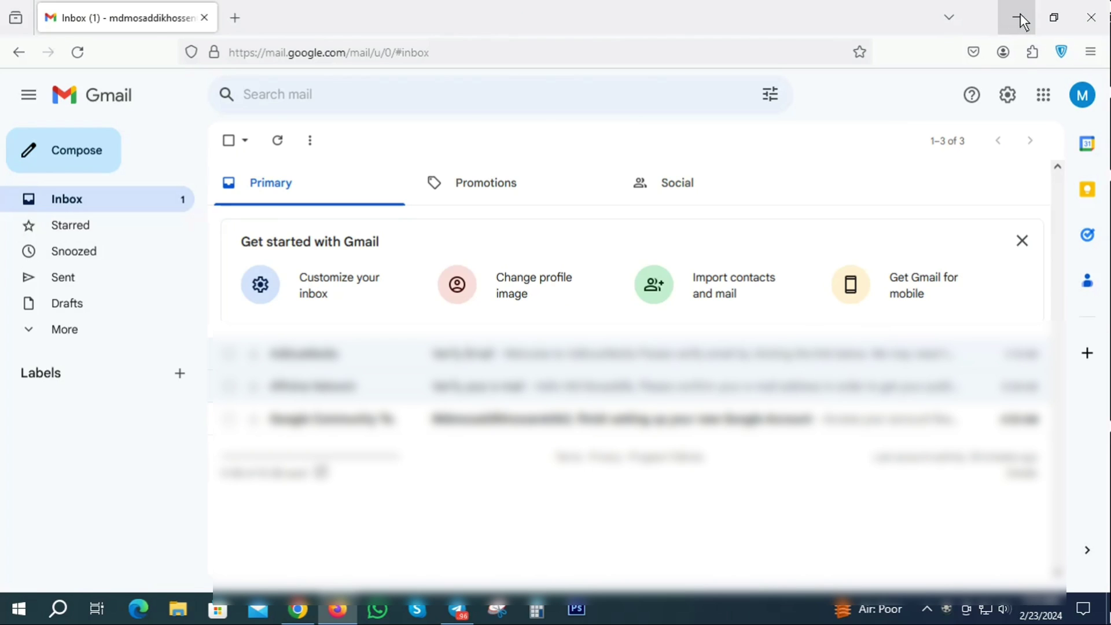
- Minimize Firefox and Chrome, then refresh the Windows desktop four times
left_click(1019, 13)
left_click(1019, 14)
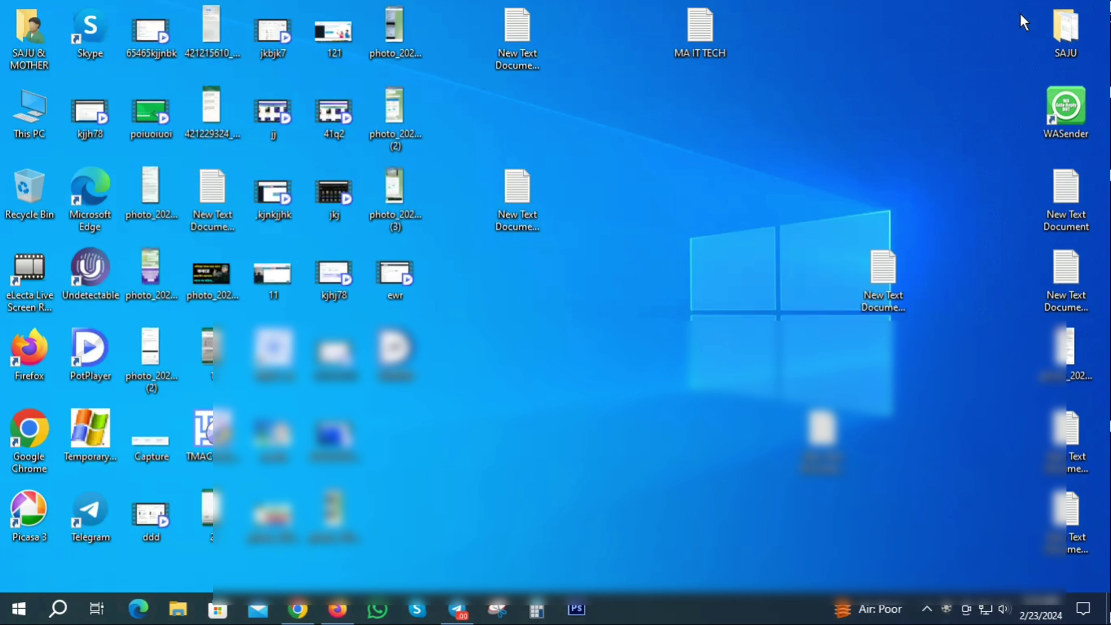
right_click(802, 7)
left_click(834, 48)
right_click(789, 17)
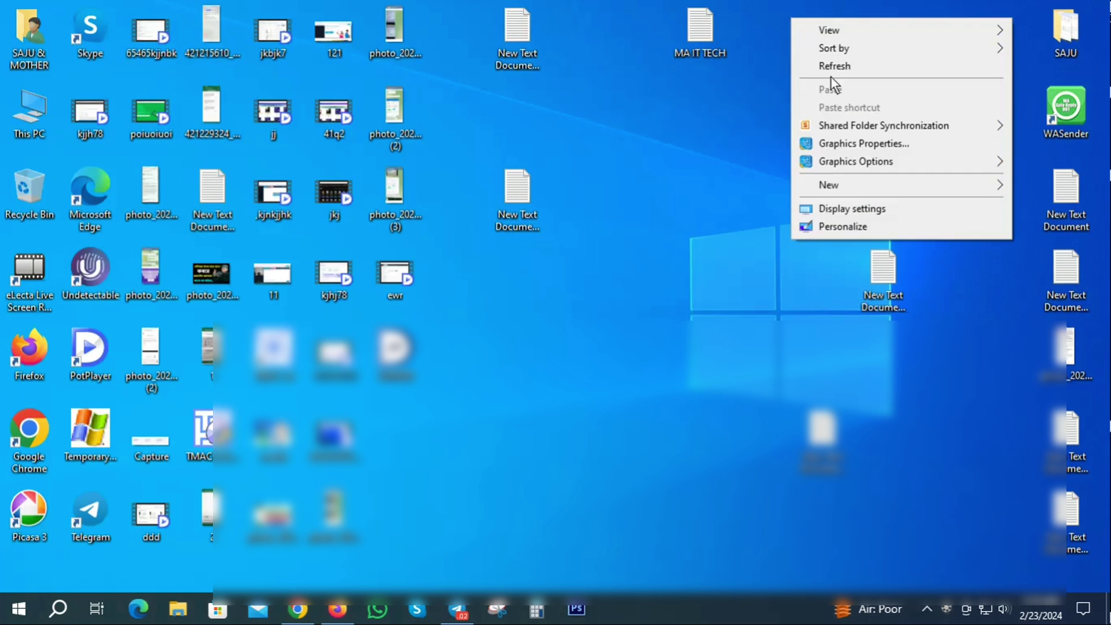
left_click(831, 66)
right_click(783, 4)
left_click(831, 55)
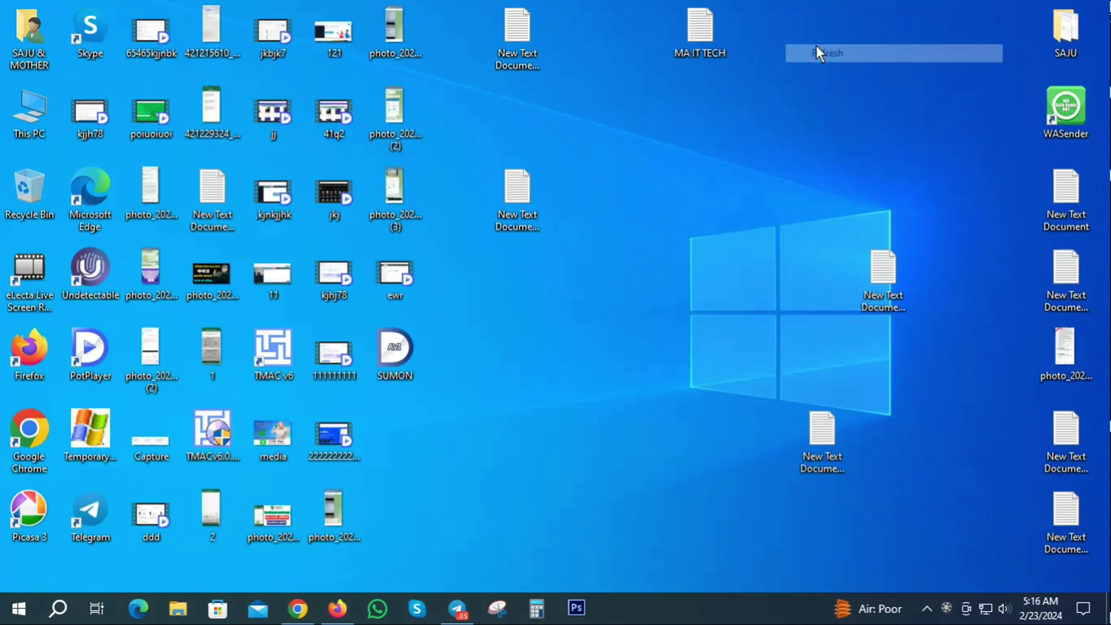
right_click(748, 6)
left_click(786, 54)
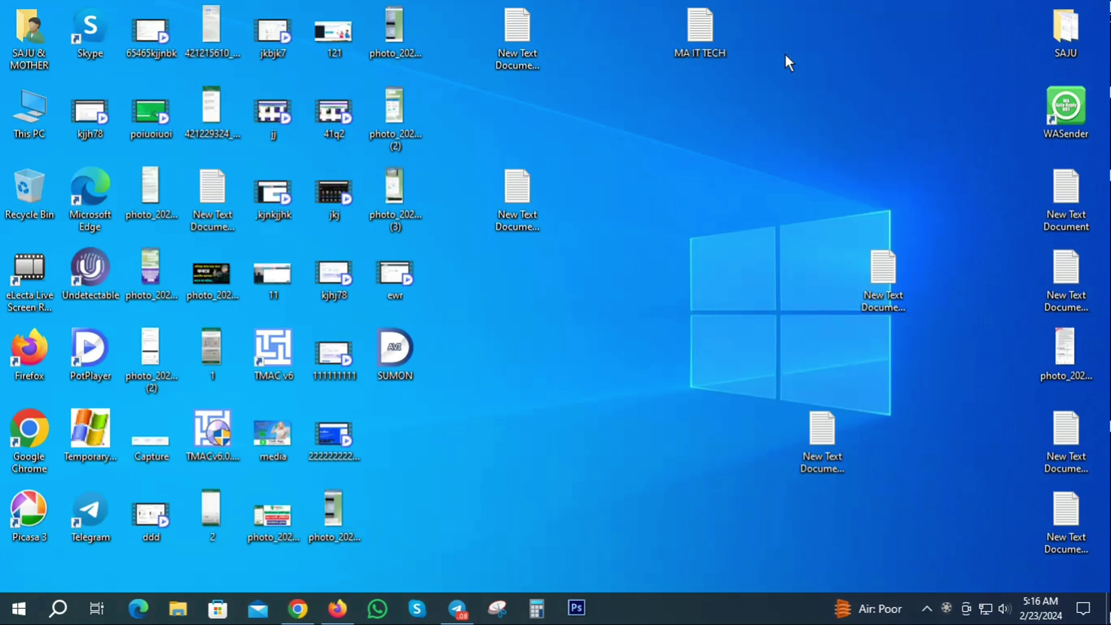